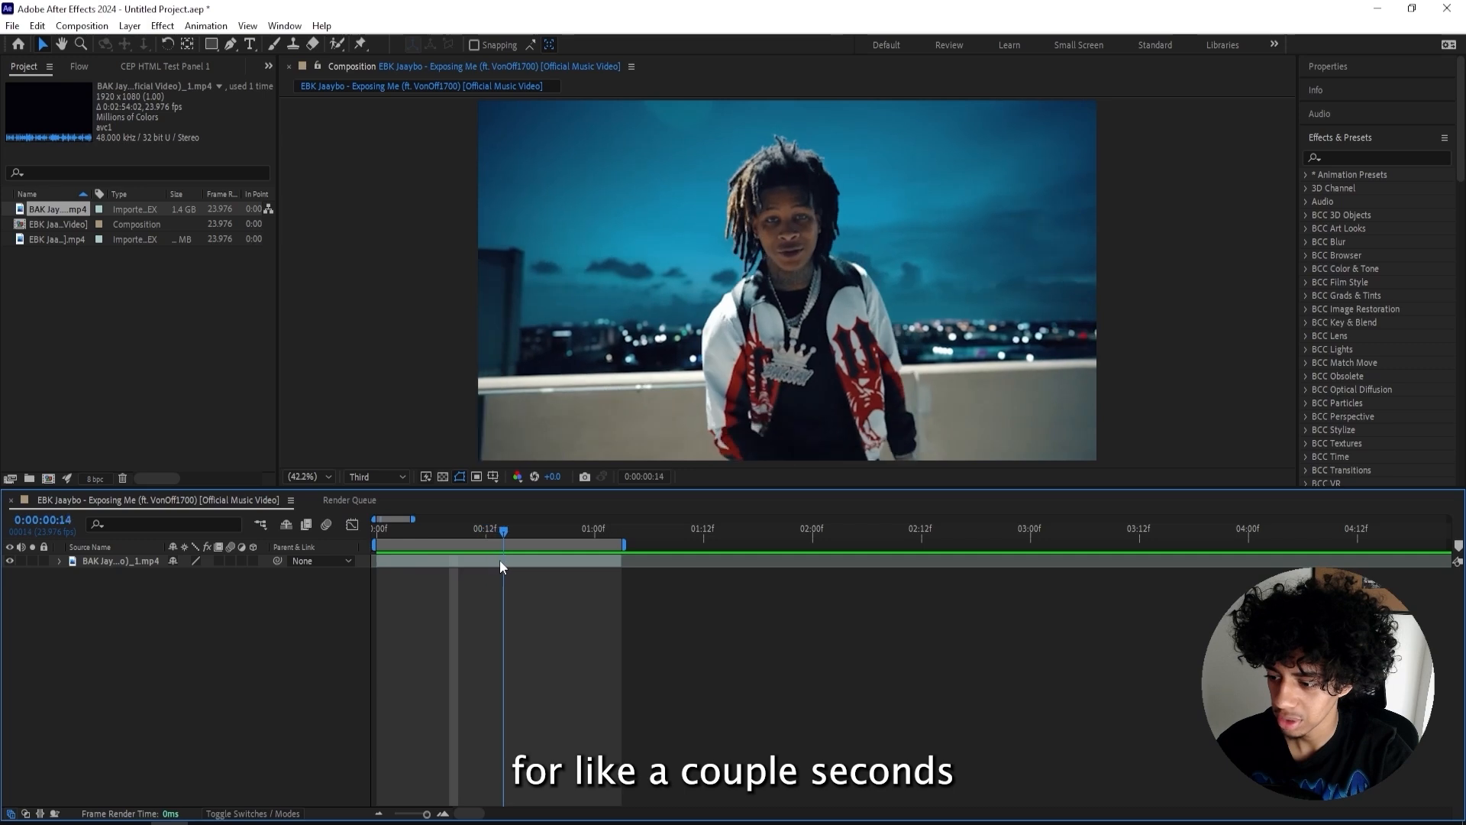
# - Set the work area from frame 14 to frame 20 and split the clip layer at the playhead
pyautogui.press('b')
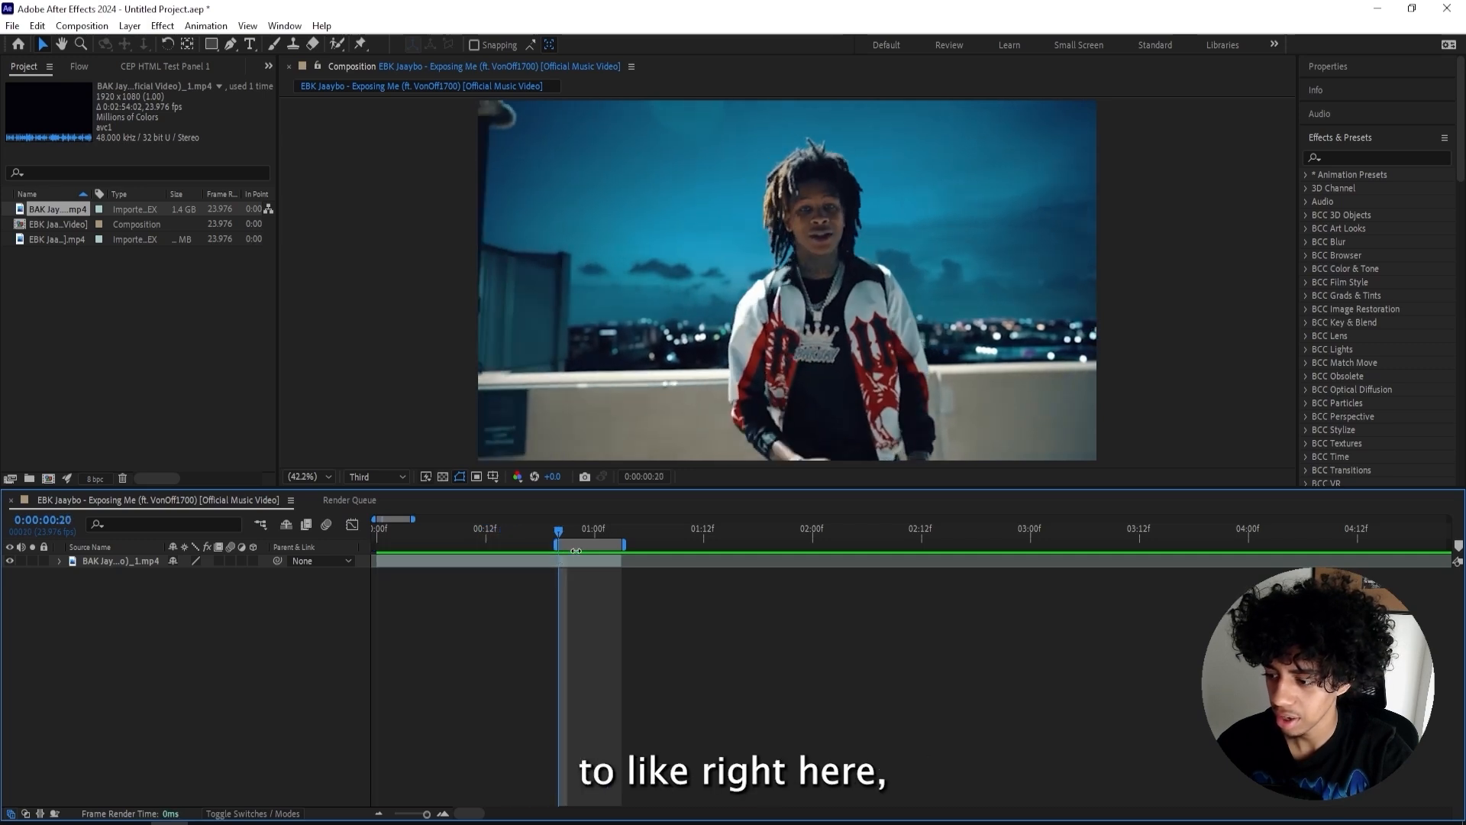
pyautogui.press('n')
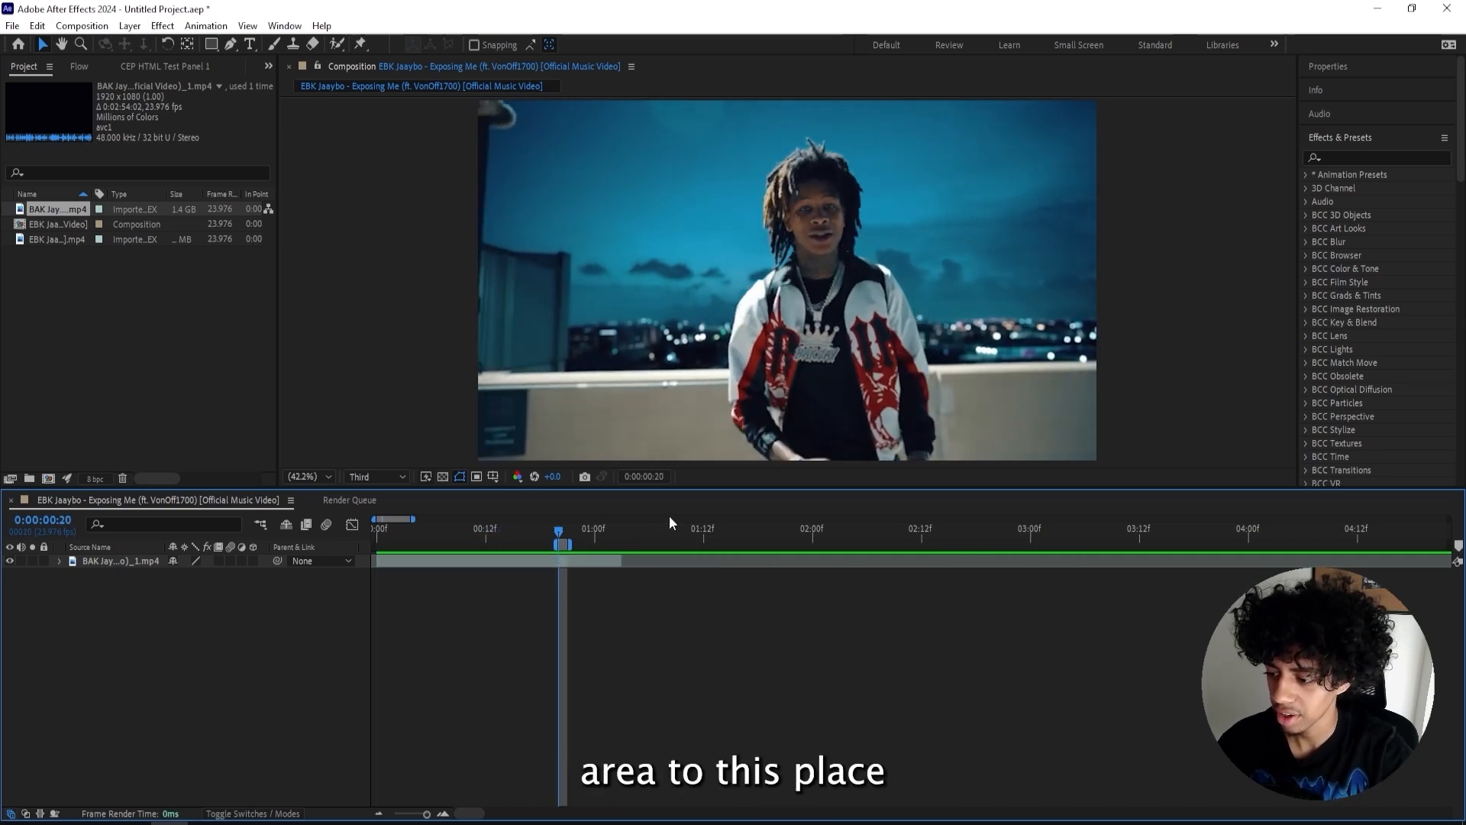
pyautogui.click(575, 562)
pyautogui.hotkey('ctrl', 'shift', 'd')
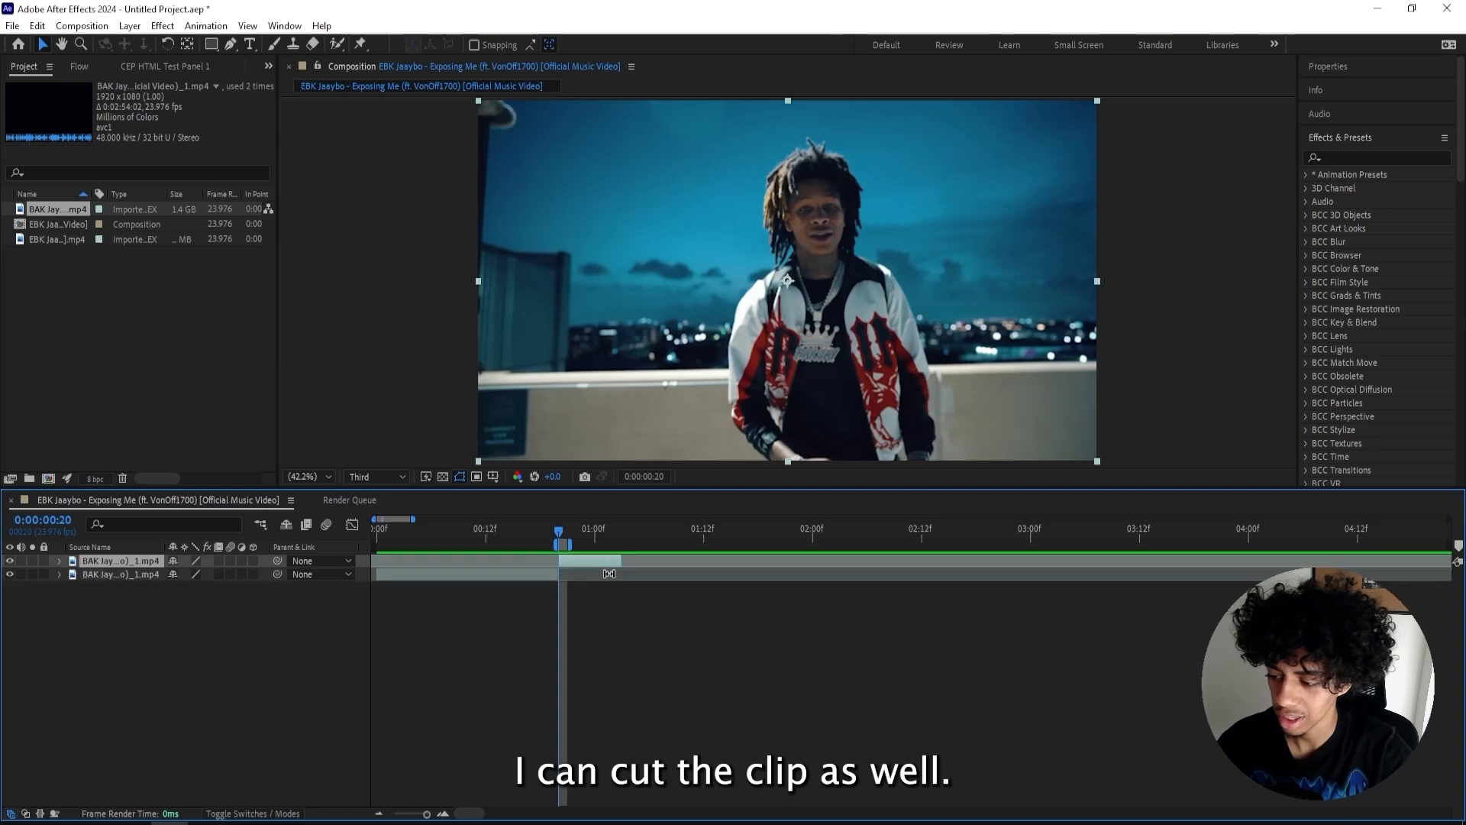
pyautogui.moveTo(559, 532)
pyautogui.mouseDown()
pyautogui.moveTo(272, 530)
pyautogui.moveTo(573, 535)
pyautogui.moveTo(559, 539)
pyautogui.mouseUp()
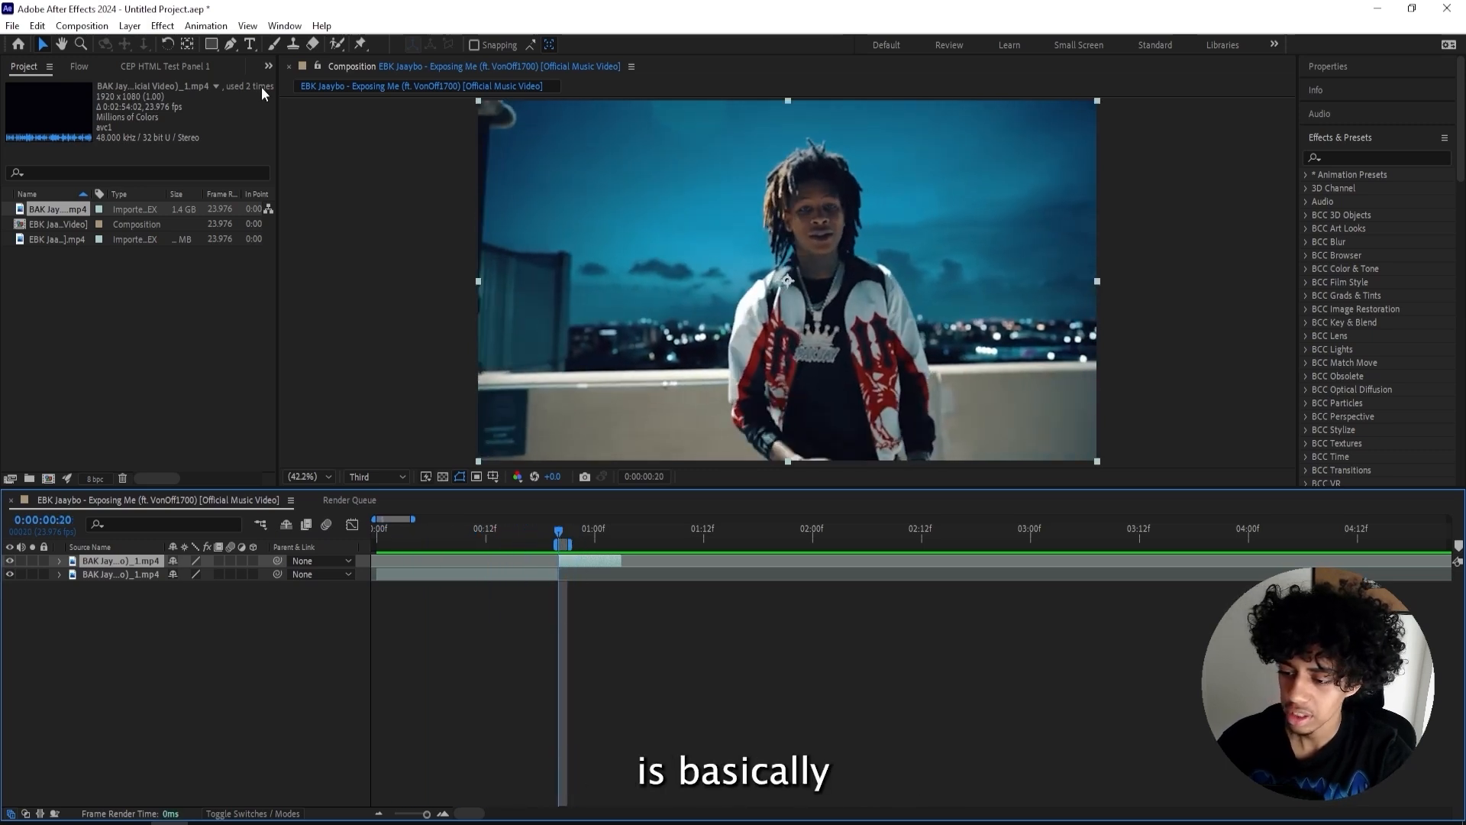
# - Add the composition to the render queue and set its output module format to JPEG Sequence
pyautogui.click(81, 25)
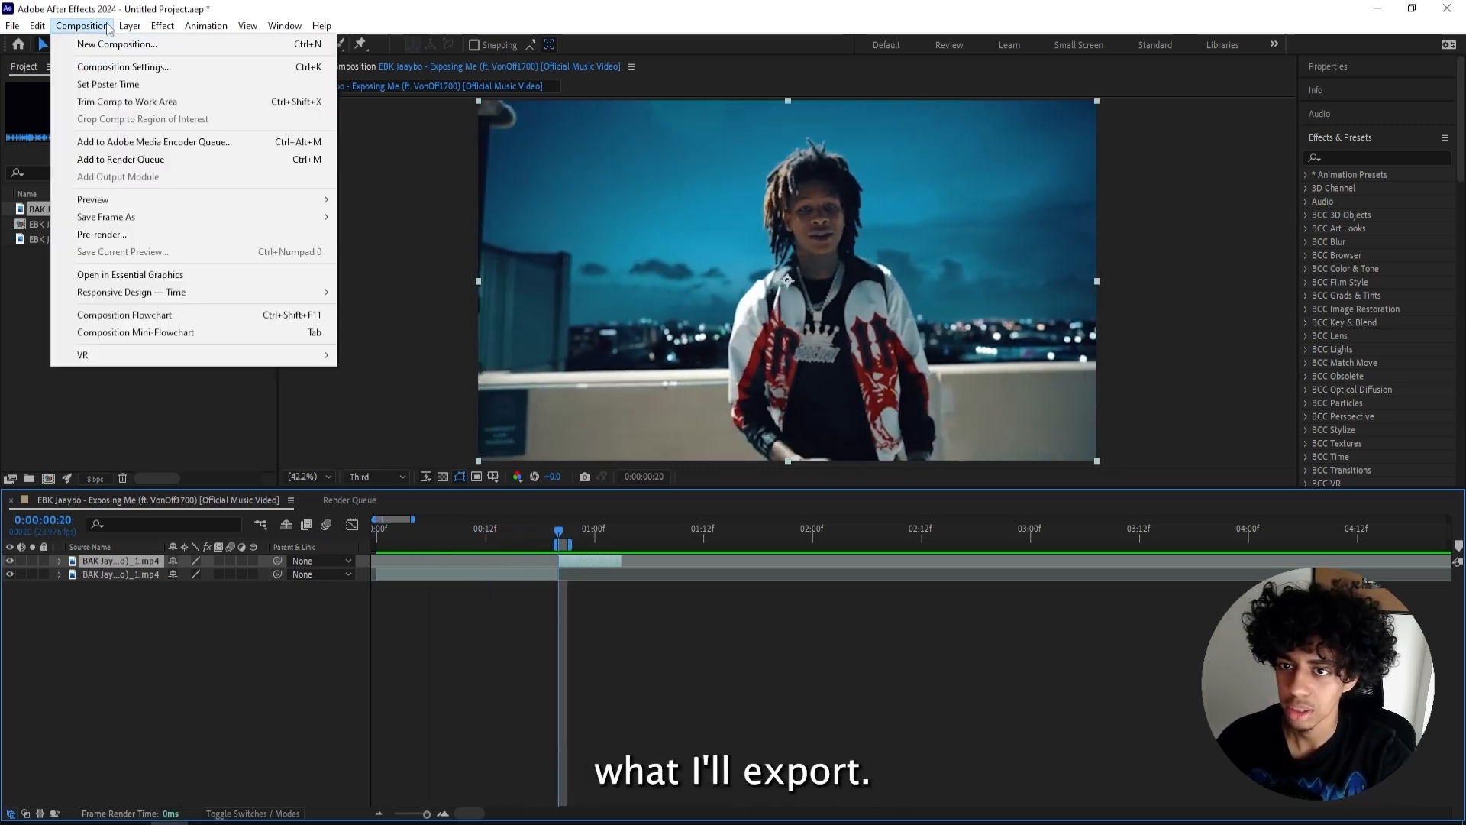
pyautogui.click(125, 159)
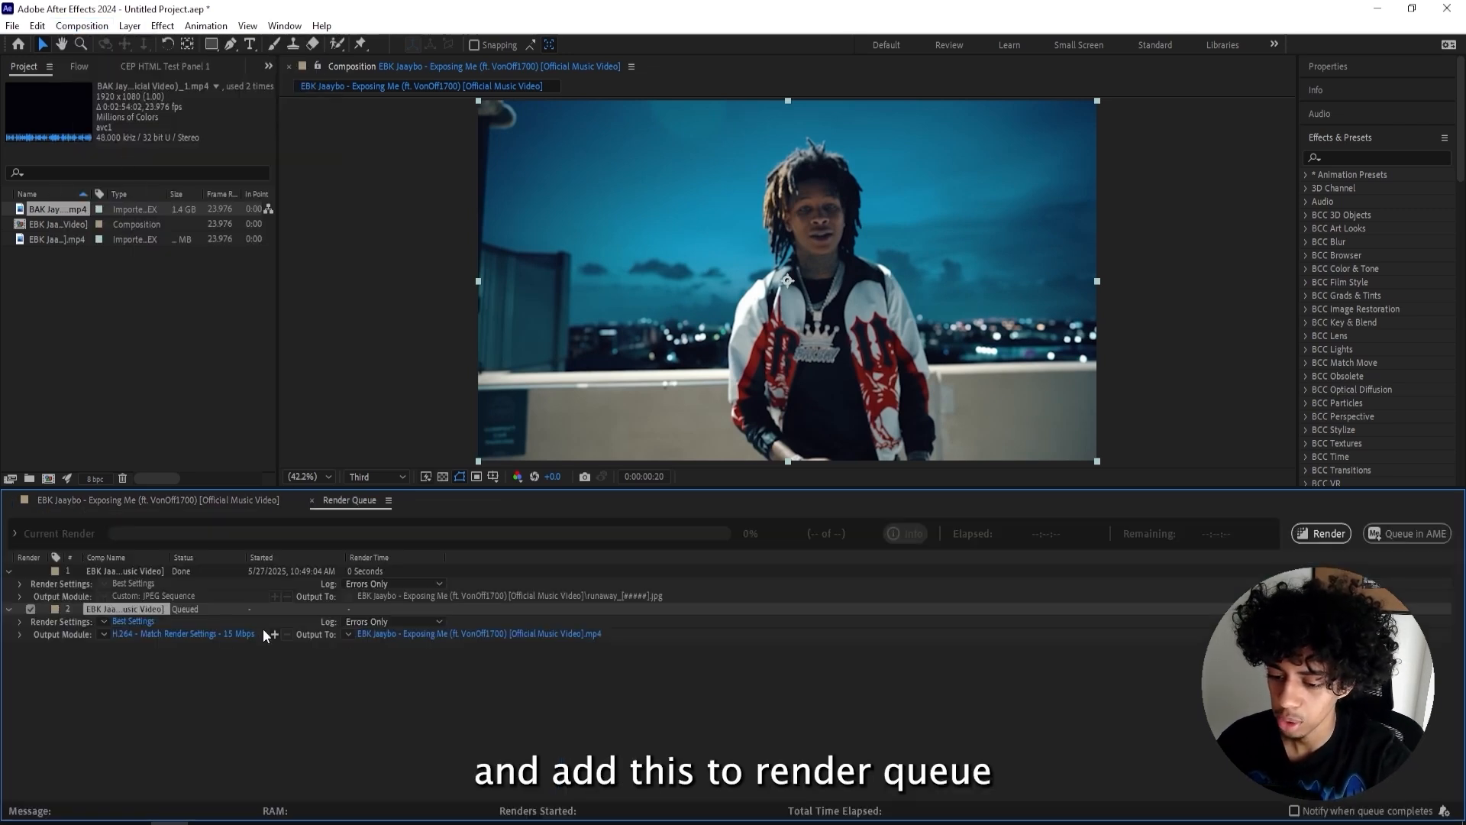
pyautogui.click(158, 636)
pyautogui.click(678, 223)
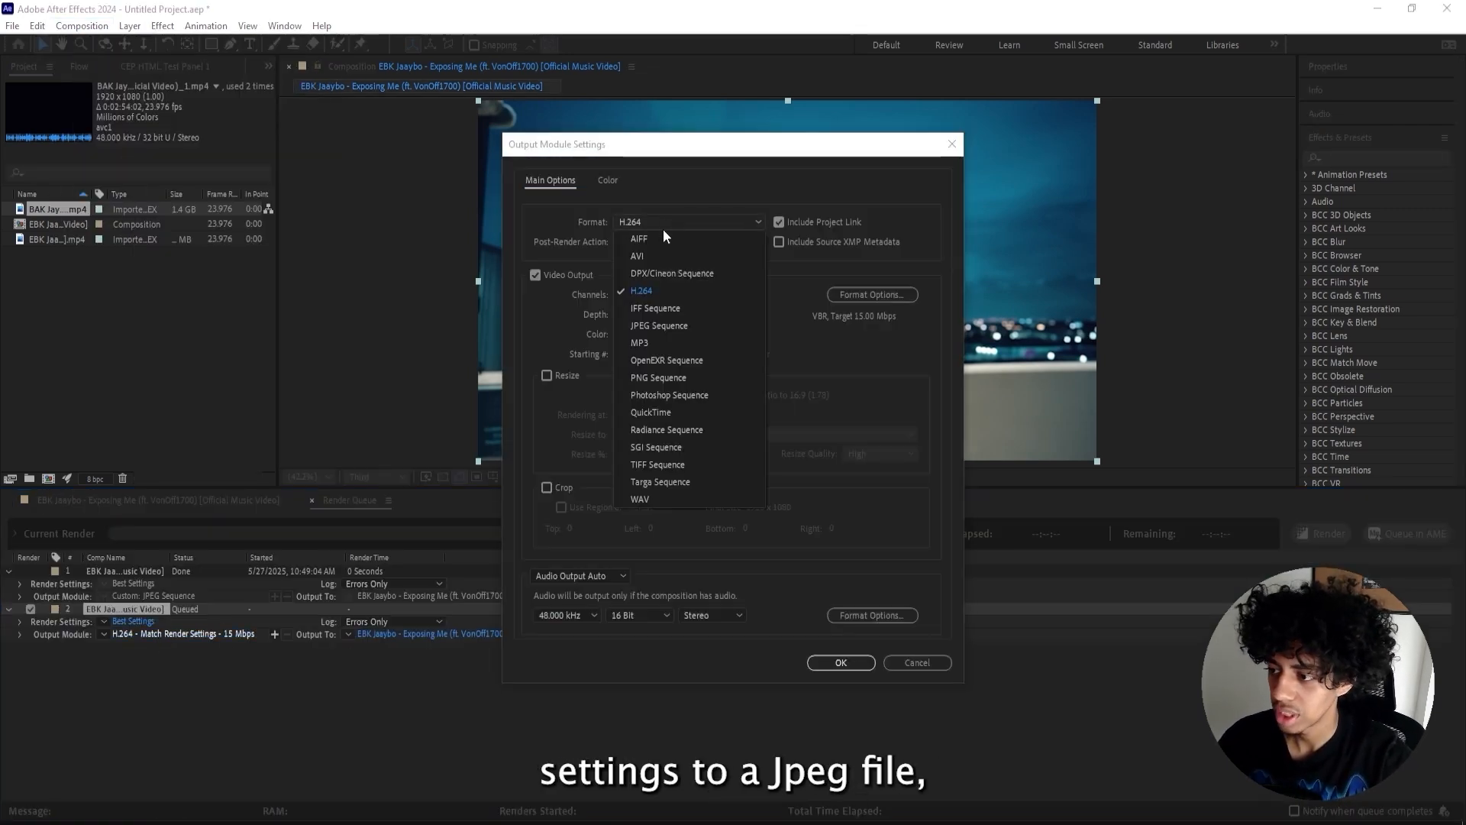
pyautogui.click(643, 326)
pyautogui.press('Return')
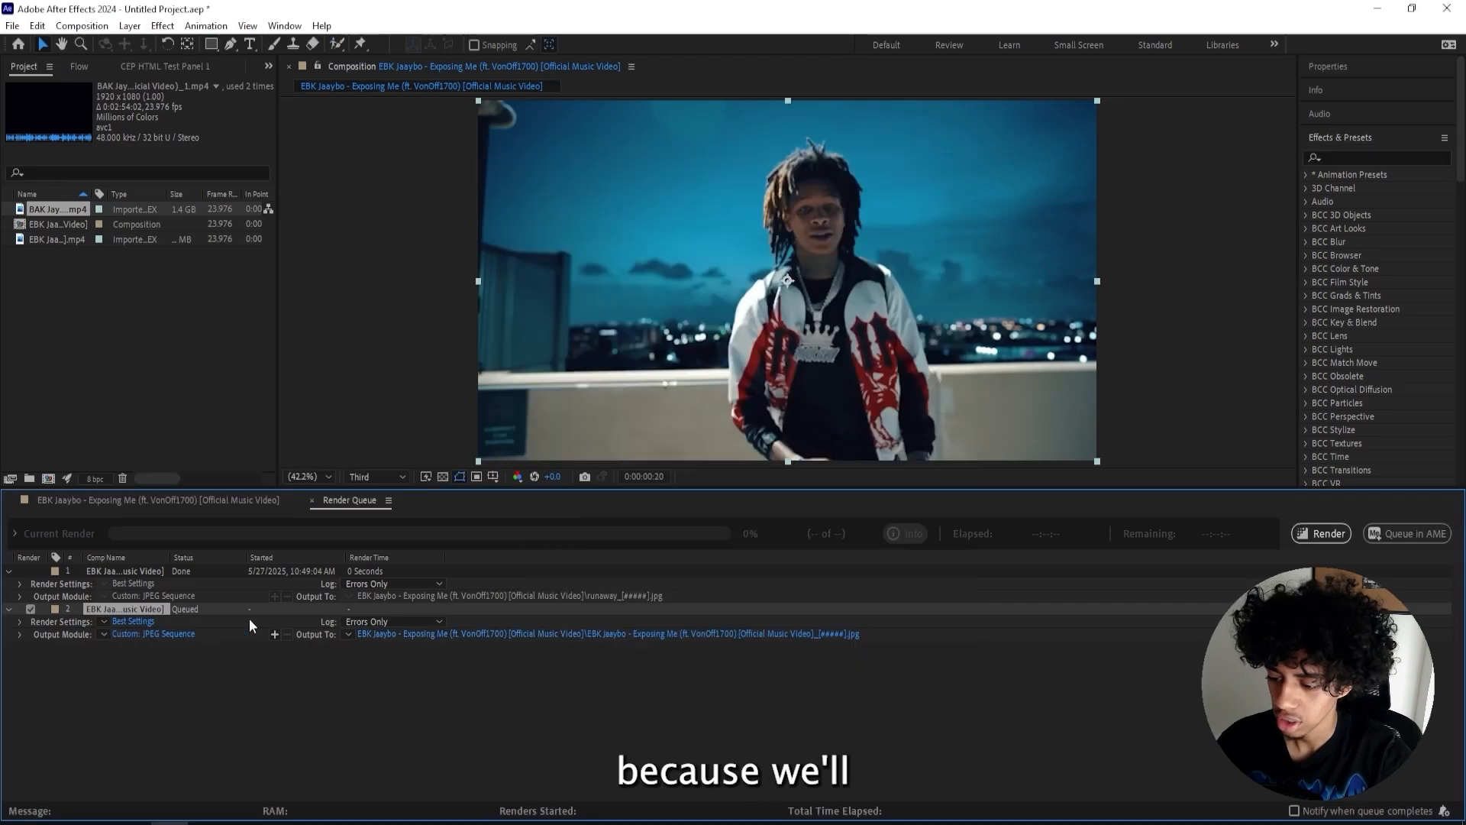
# - Name the output file ai outp in the ai war tutorial folder and render the queue
pyautogui.click(461, 635)
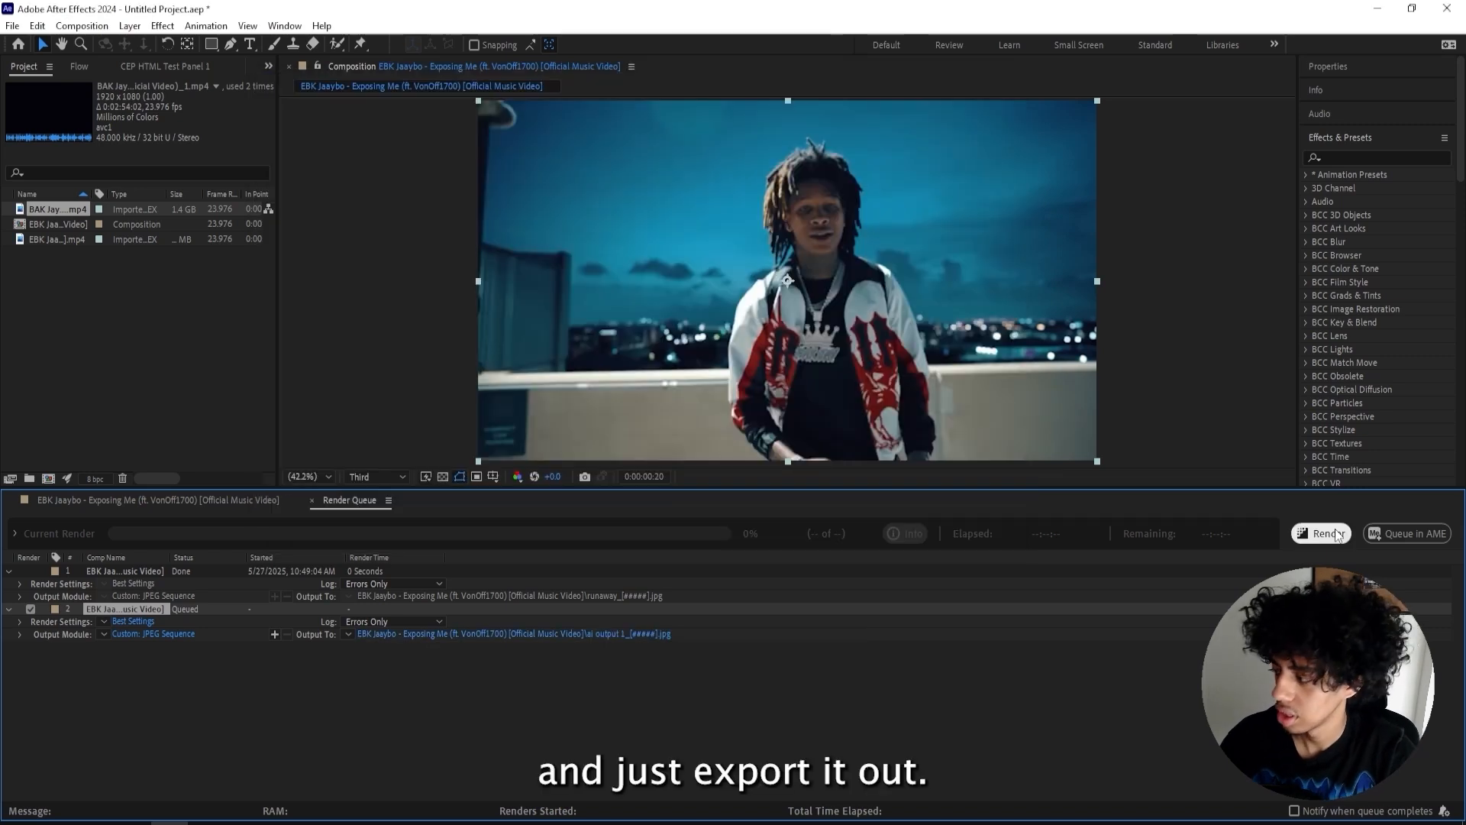
pyautogui.click(1321, 534)
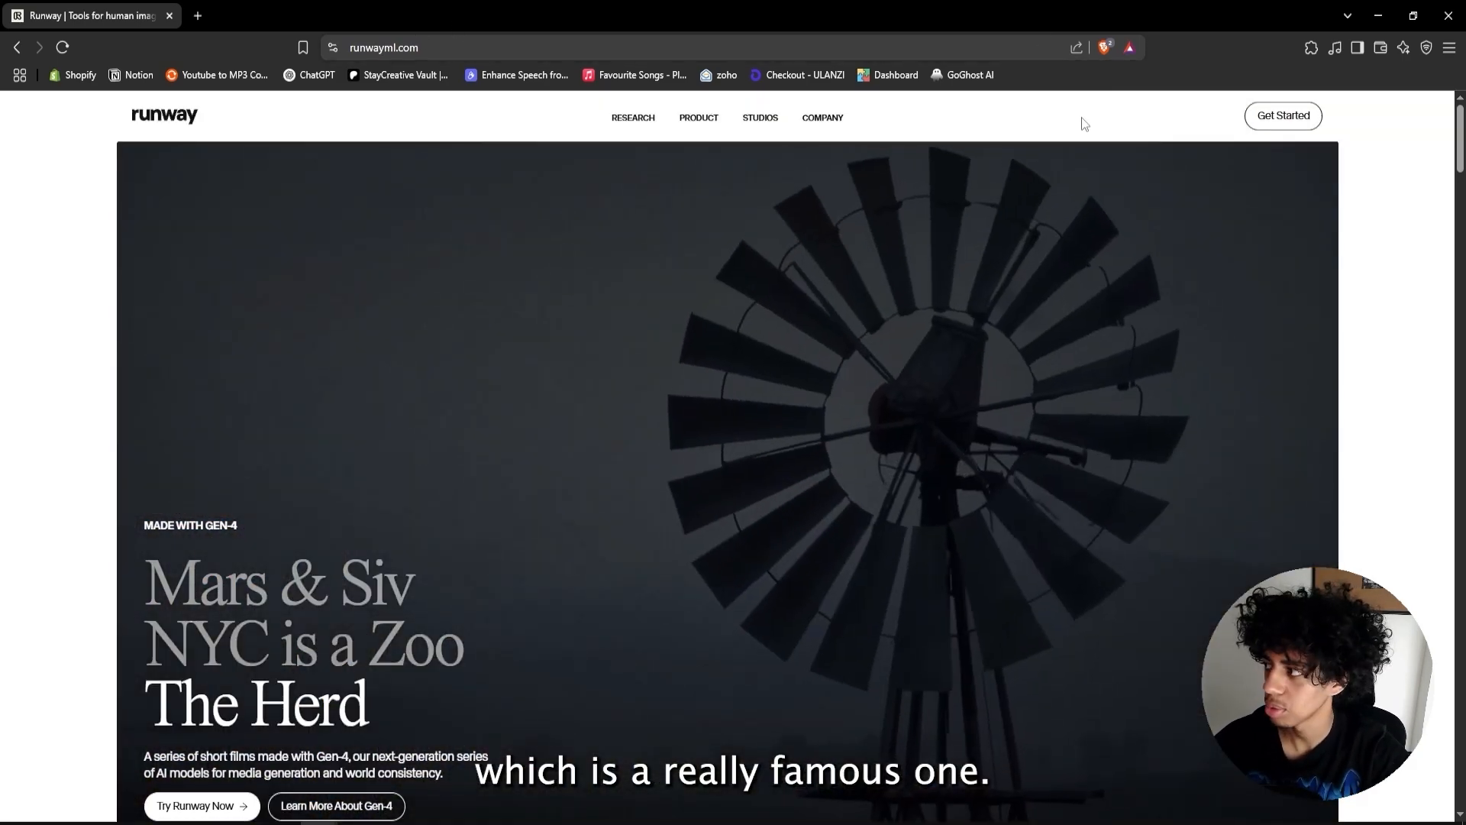
# - Open the Runway dashboard from the runwayml.com homepage
pyautogui.moveTo(650, 148)
pyautogui.scroll(-2, 479, 296)
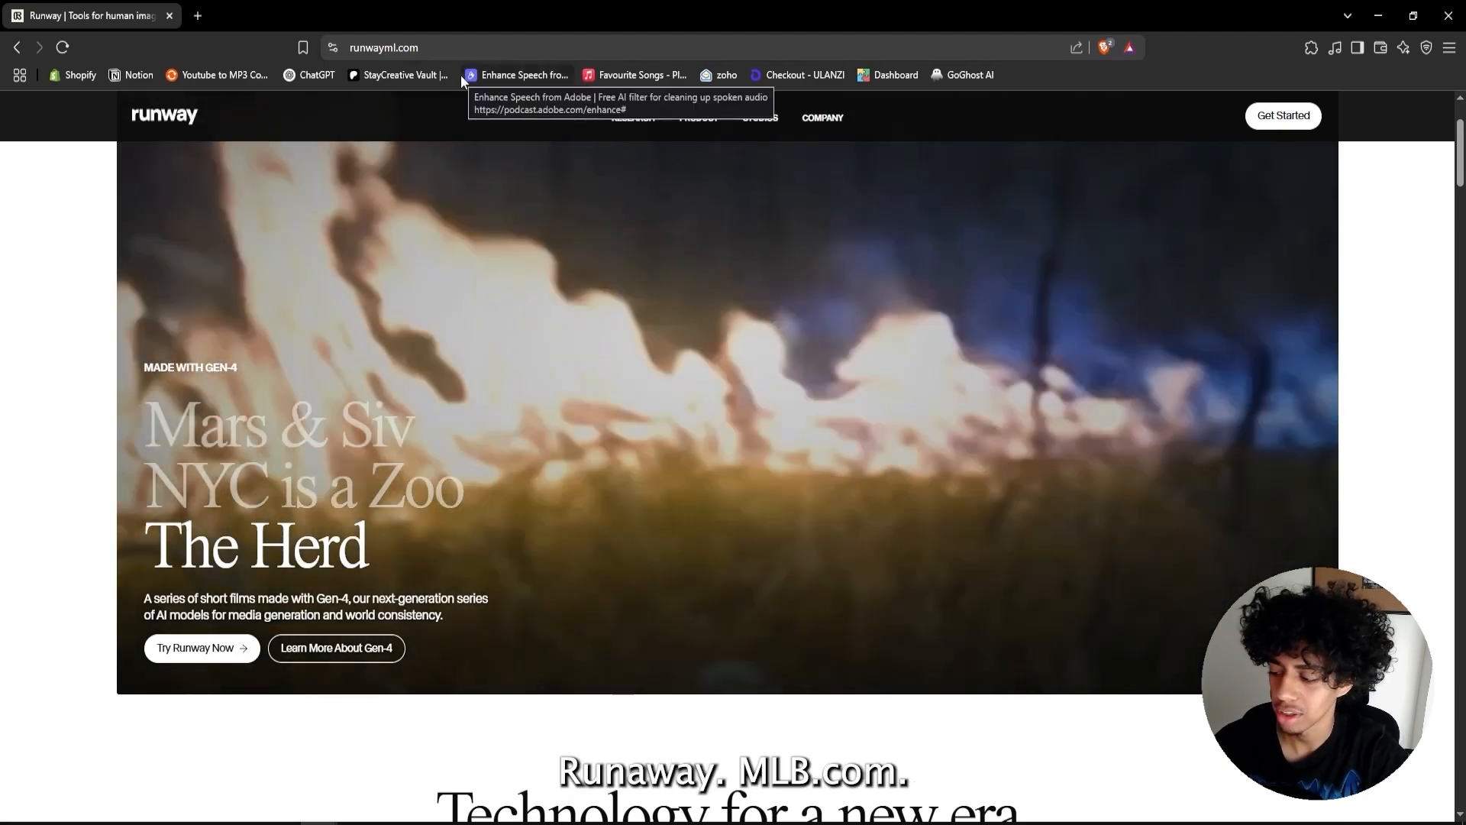
pyautogui.scroll(-3, 511, 156)
pyautogui.scroll(-6, 511, 155)
pyautogui.click(1284, 116)
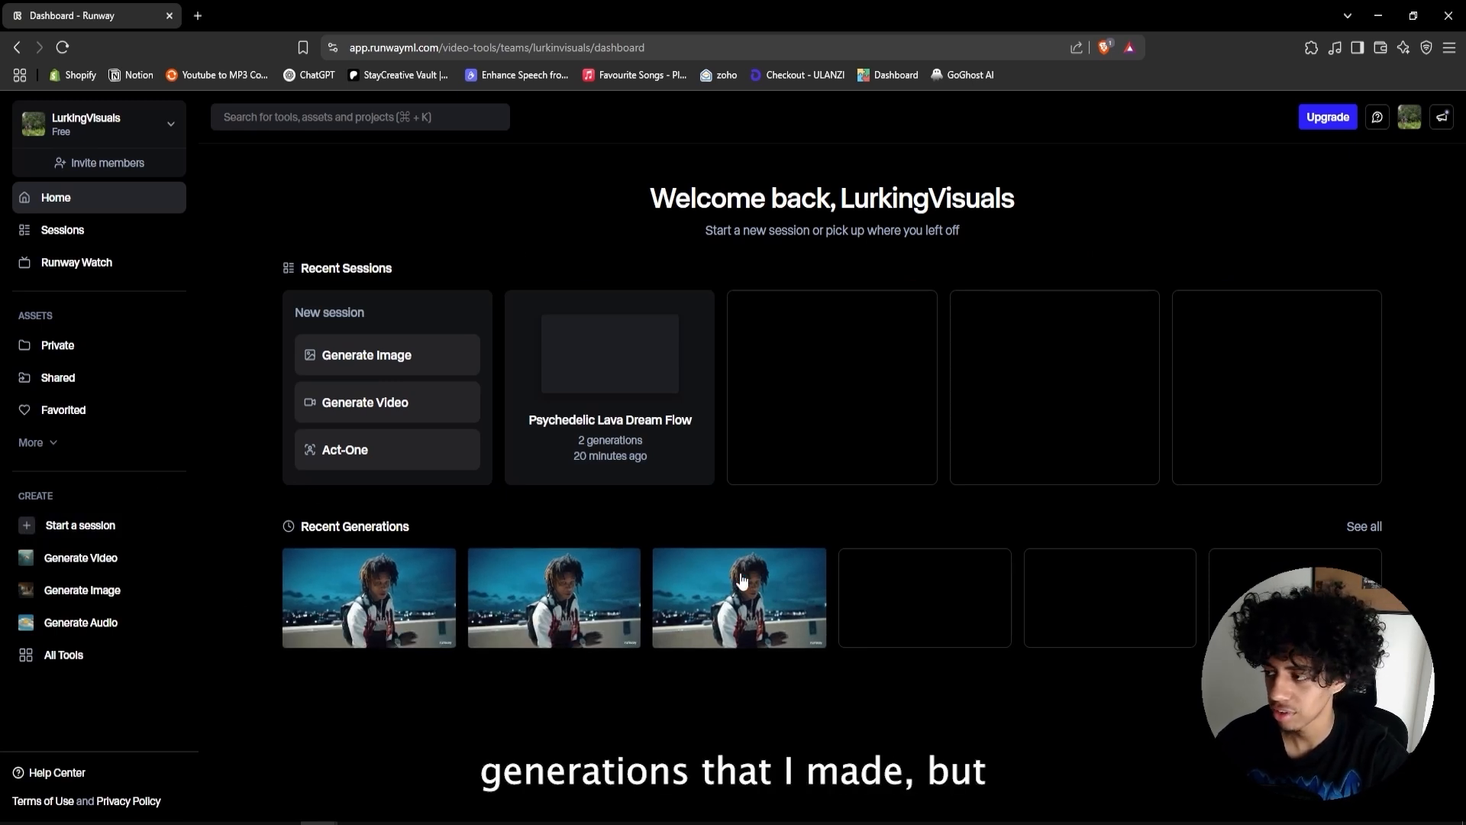
# - Start a new Generate Video session and drop the rendered frame in as the input image
pyautogui.click(397, 403)
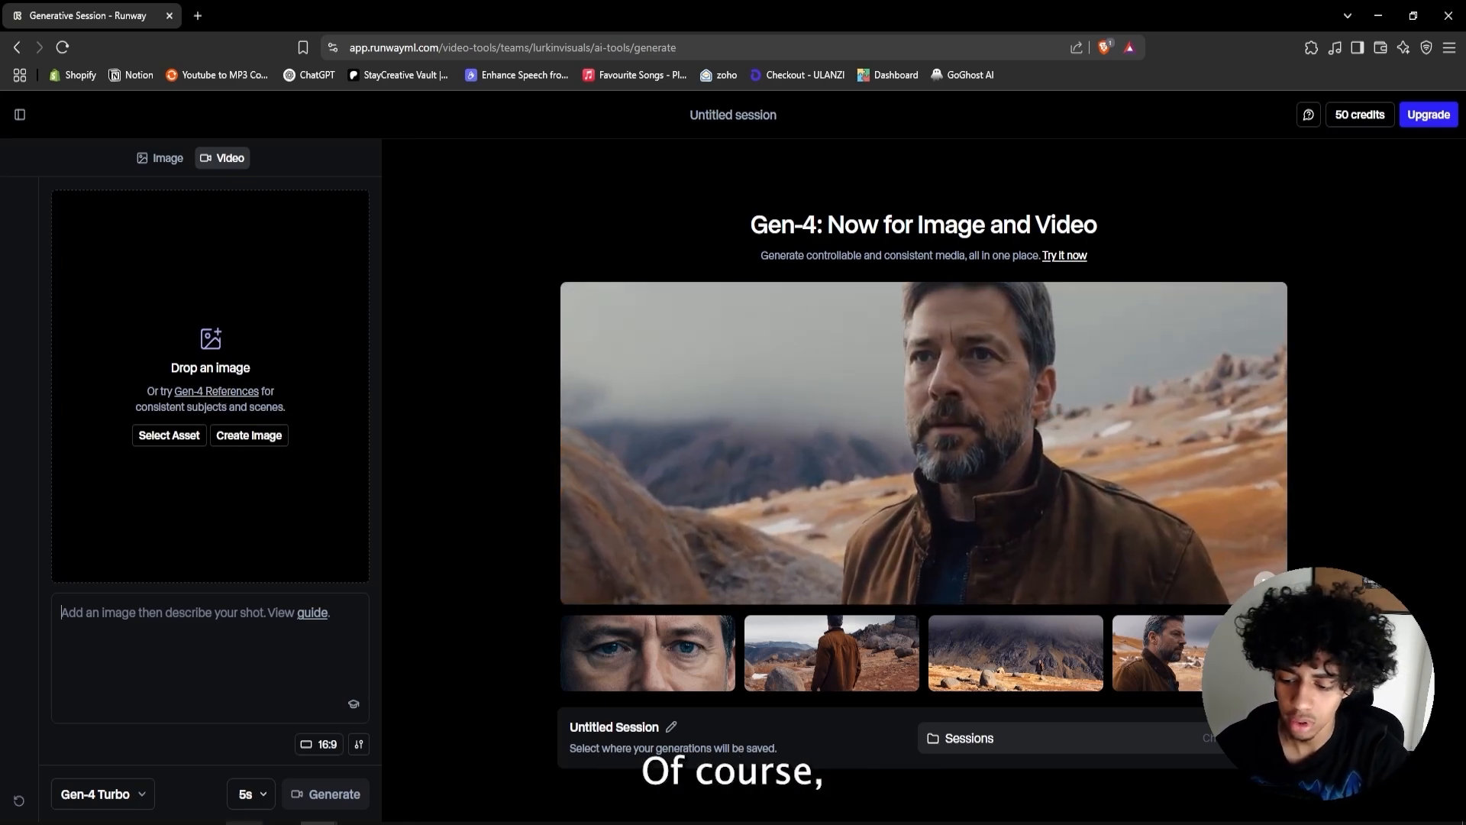
pyautogui.hotkey('alt', 'Tab')
pyautogui.moveTo(851, 308); pyautogui.dragTo(222, 359)
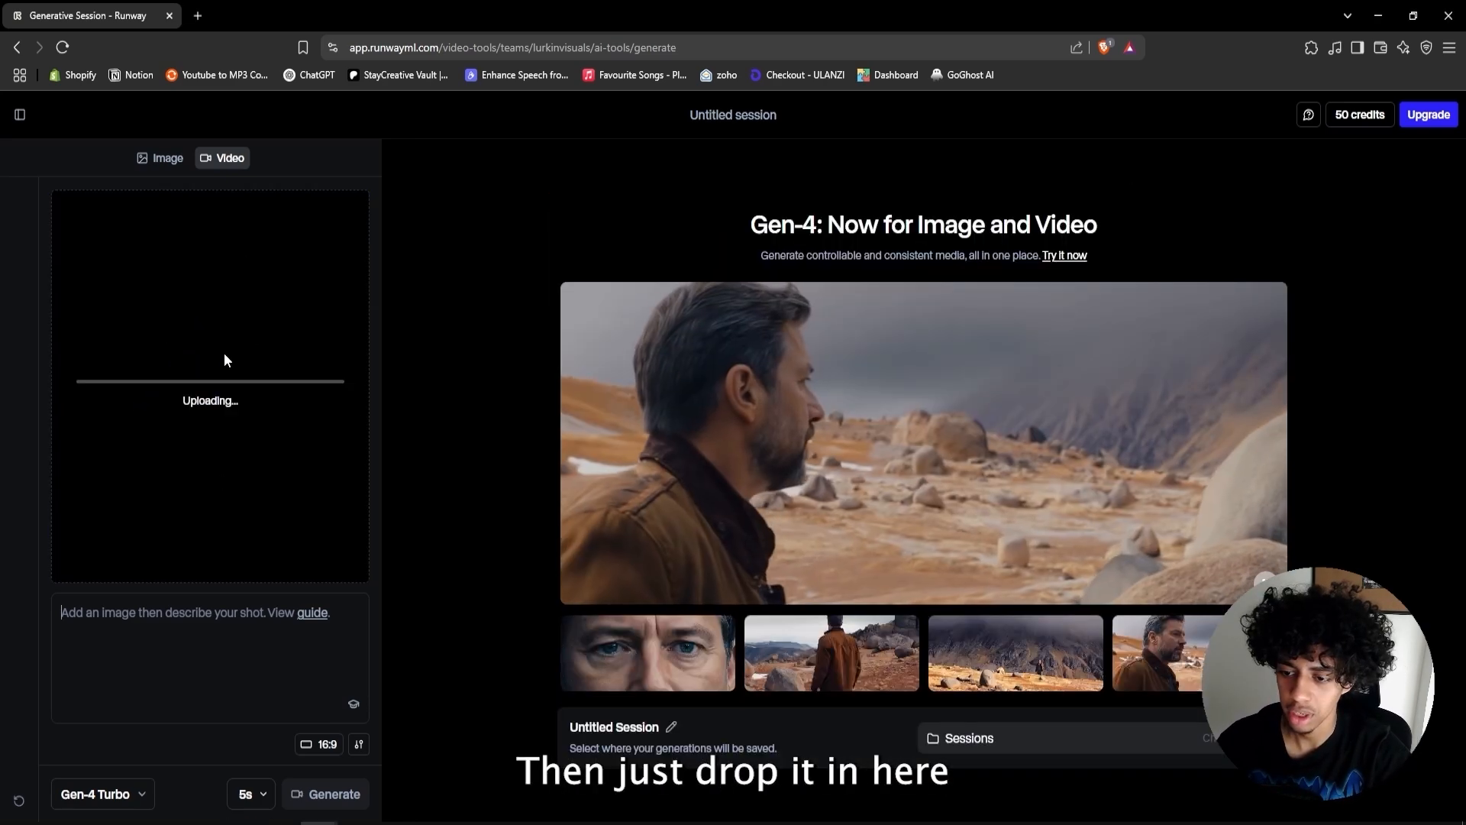
# - Open ChatGPT in a new browser tab
pyautogui.click(198, 15)
pyautogui.write('cha')
pyautogui.press('Return')
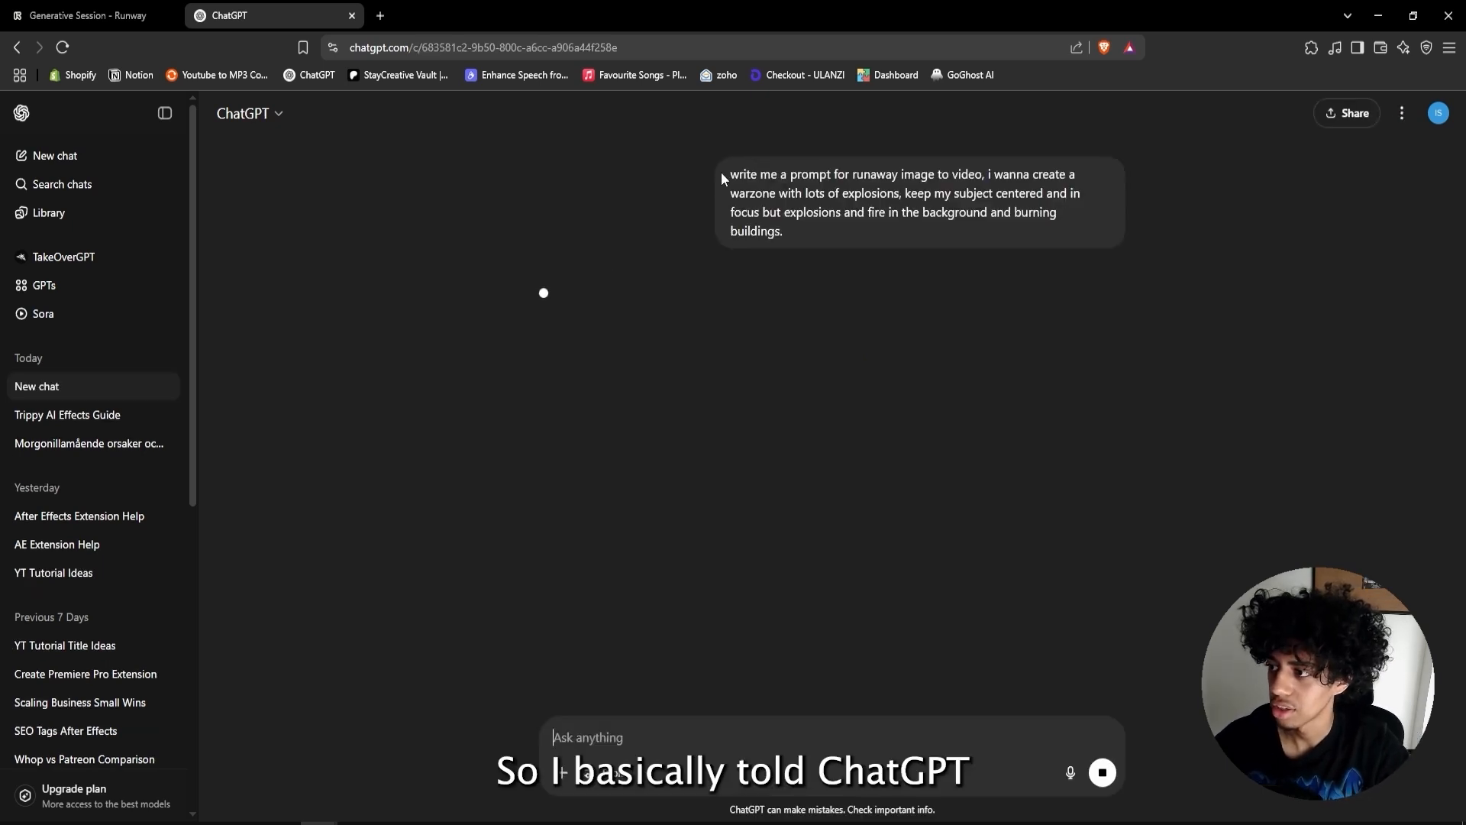
# - Read through the earlier ChatGPT request asking for a Runway image-to-video warzone prompt
pyautogui.moveTo(726, 172); pyautogui.dragTo(987, 178)
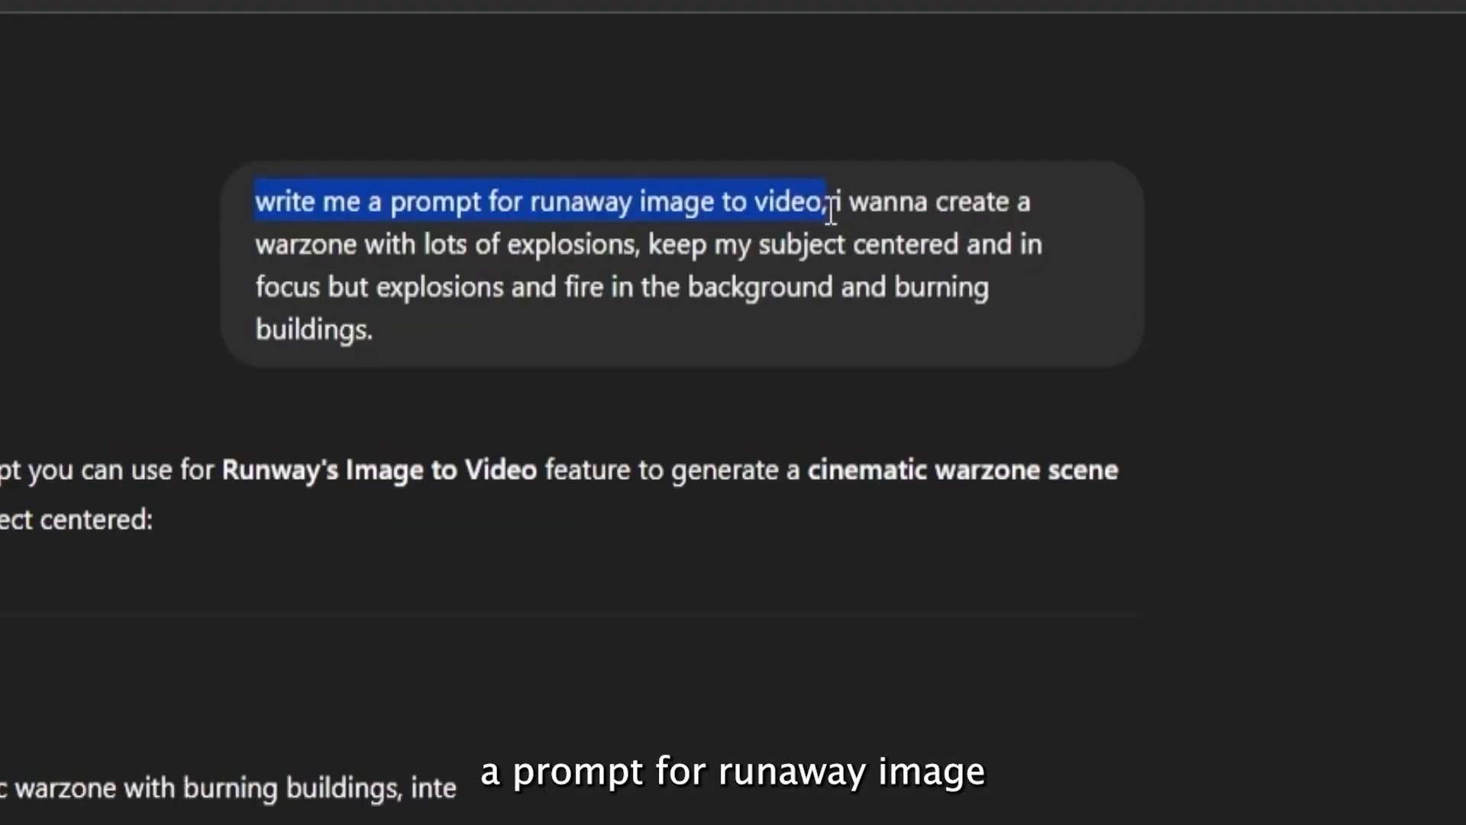
pyautogui.click(754, 195)
pyautogui.moveTo(808, 189); pyautogui.dragTo(312, 248)
pyautogui.moveTo(512, 248); pyautogui.dragTo(430, 294)
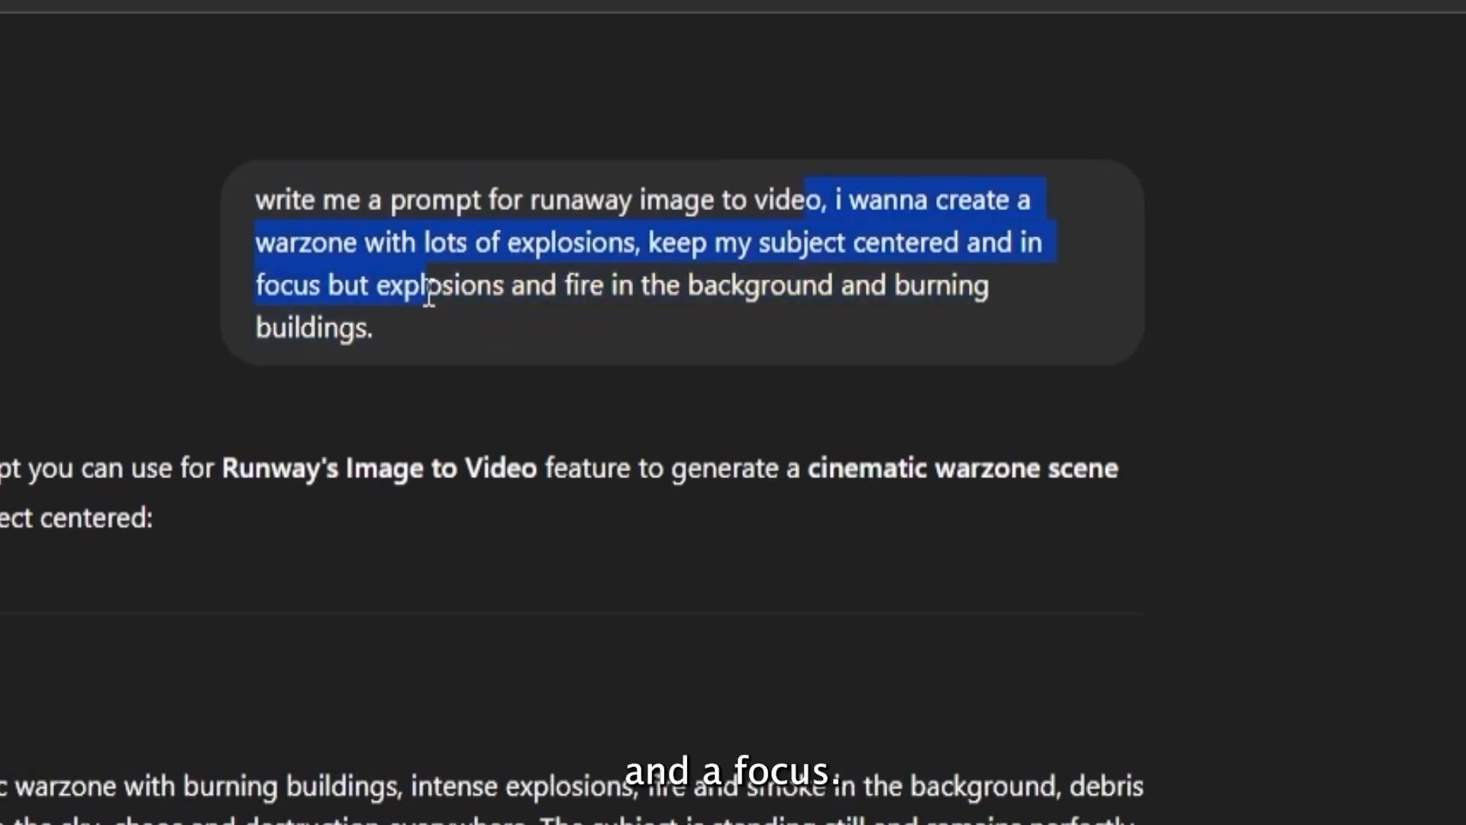
pyautogui.click(507, 287)
pyautogui.moveTo(569, 285); pyautogui.dragTo(945, 284)
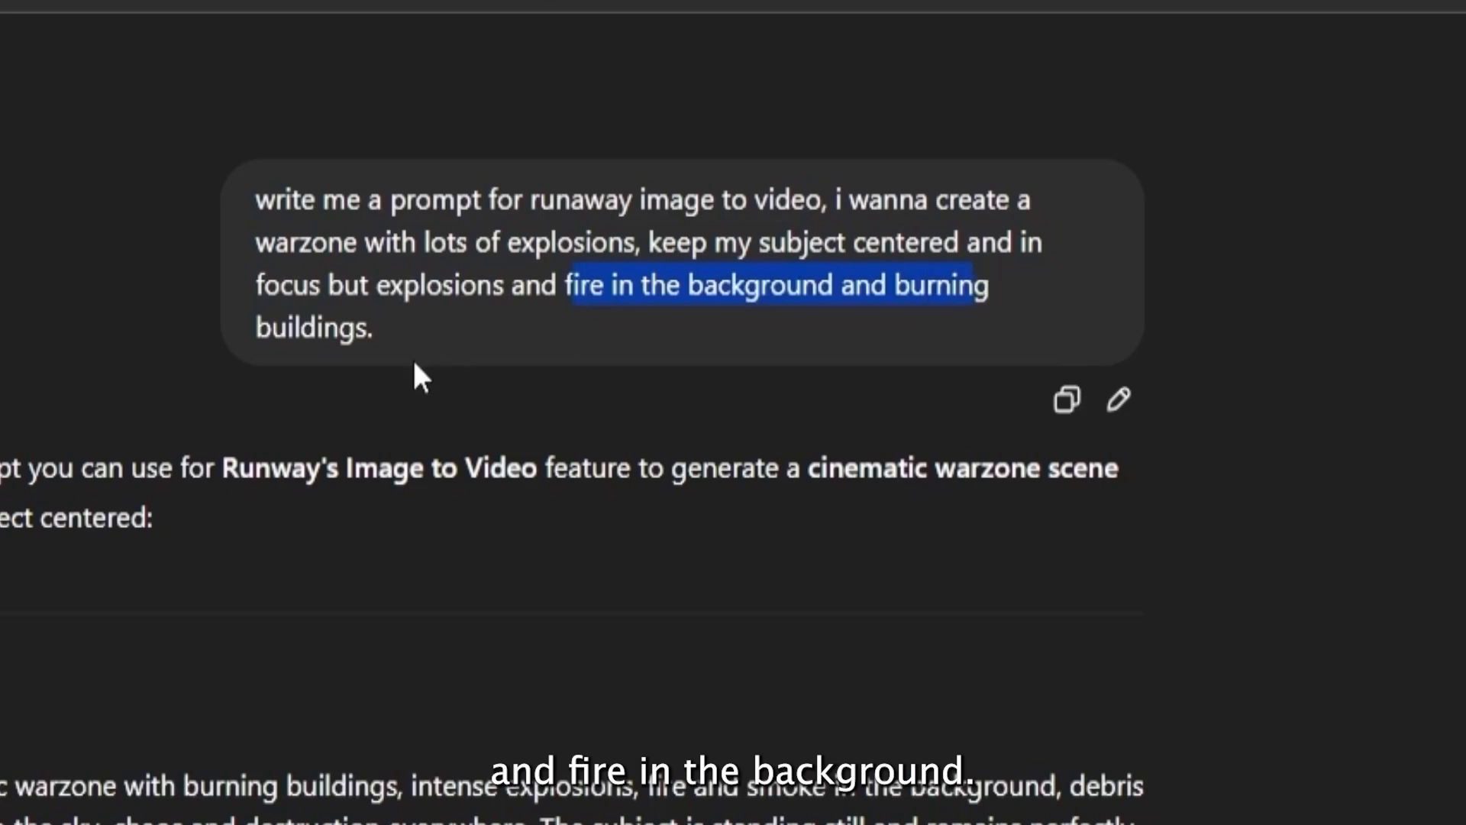
pyautogui.scroll(-2, 414, 362)
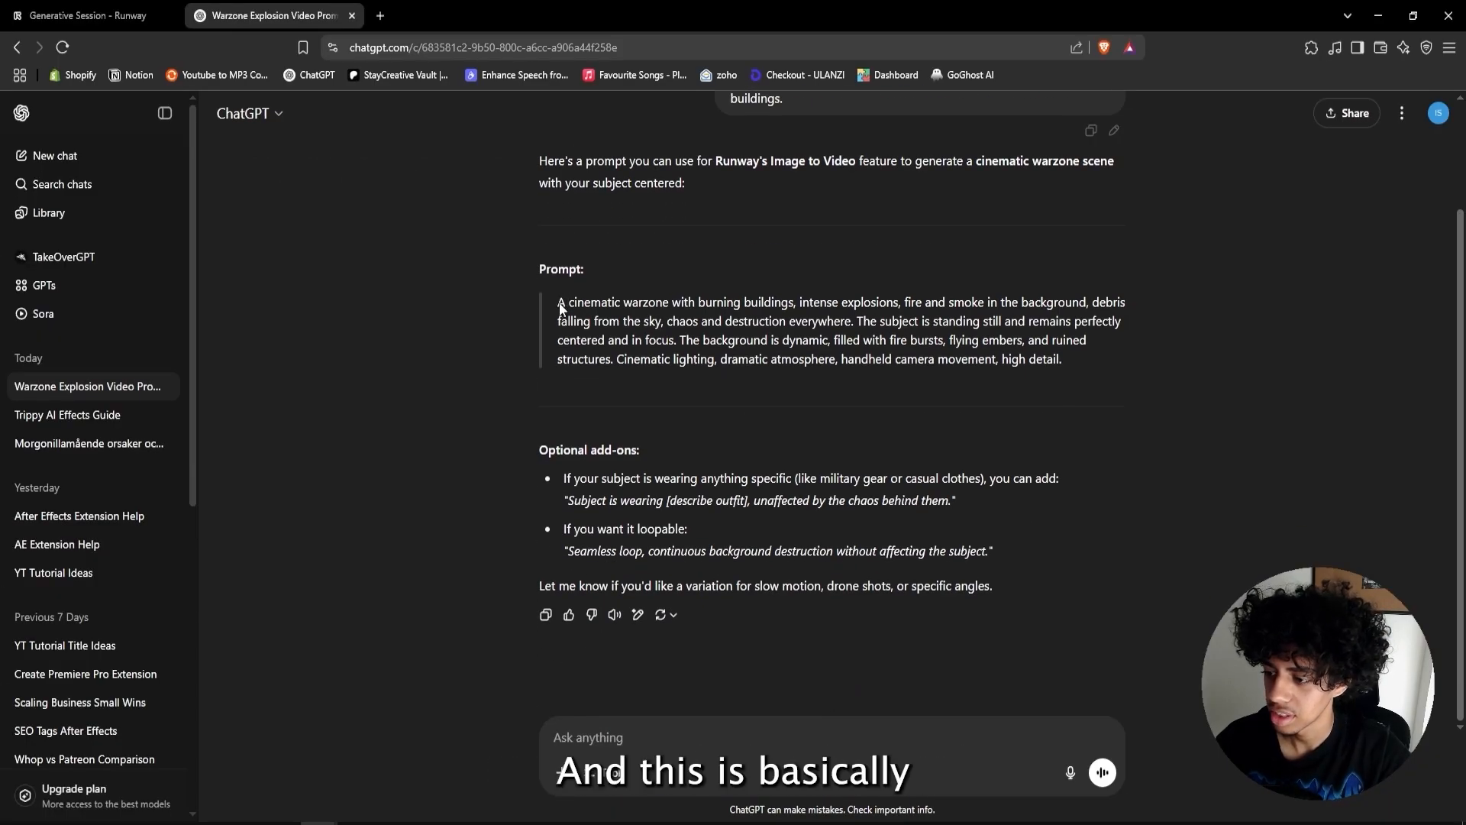
# - Select the generated warzone prompt in ChatGPT's reply, along with the optional add-ons section
pyautogui.moveTo(621, 304); pyautogui.dragTo(1106, 372)
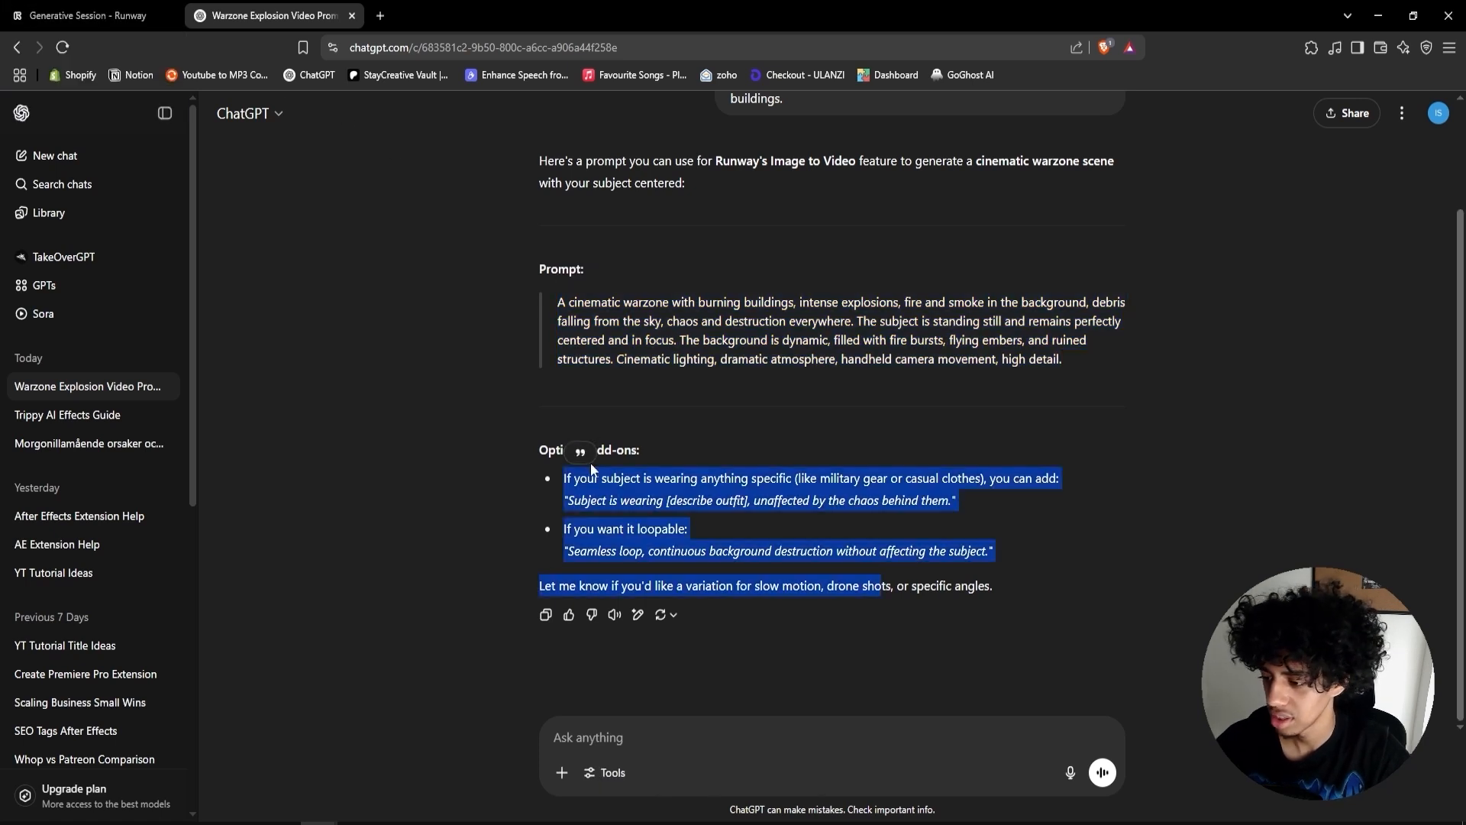
pyautogui.click(590, 461)
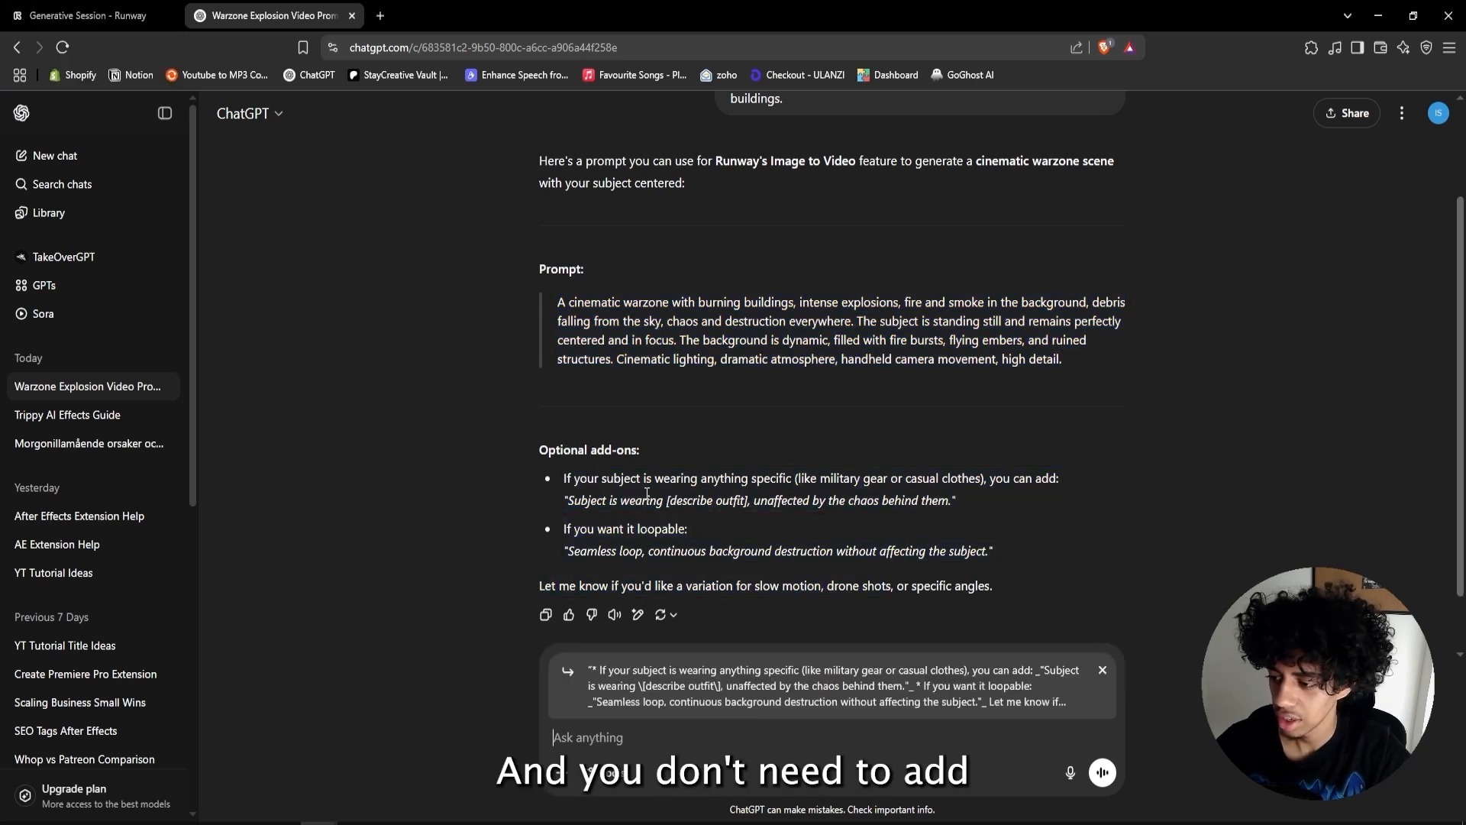
pyautogui.moveTo(536, 450); pyautogui.dragTo(1015, 562)
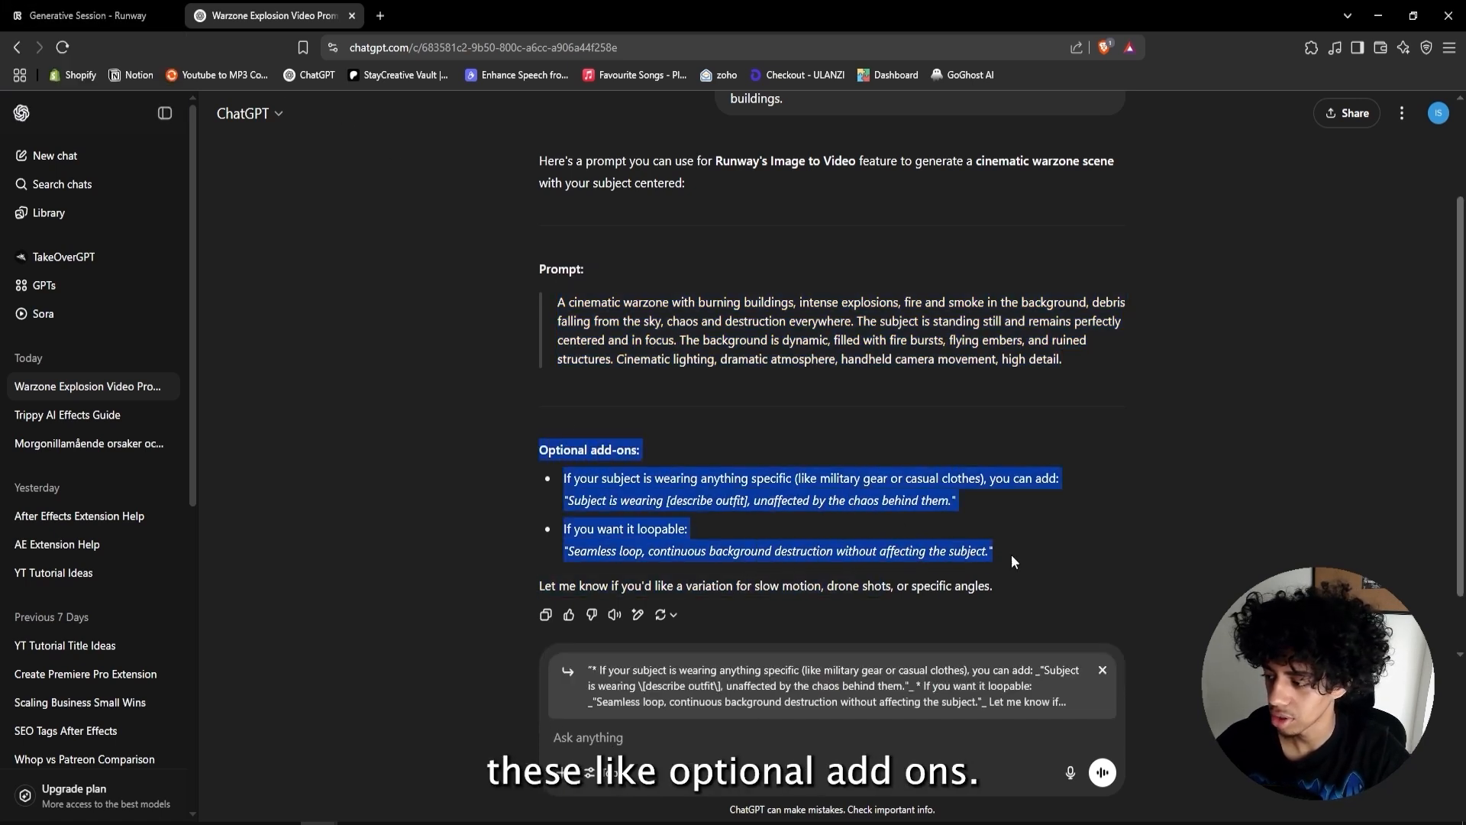
# - Play the generated warzone video in Runway and download it as ai v1
pyautogui.click(87, 16)
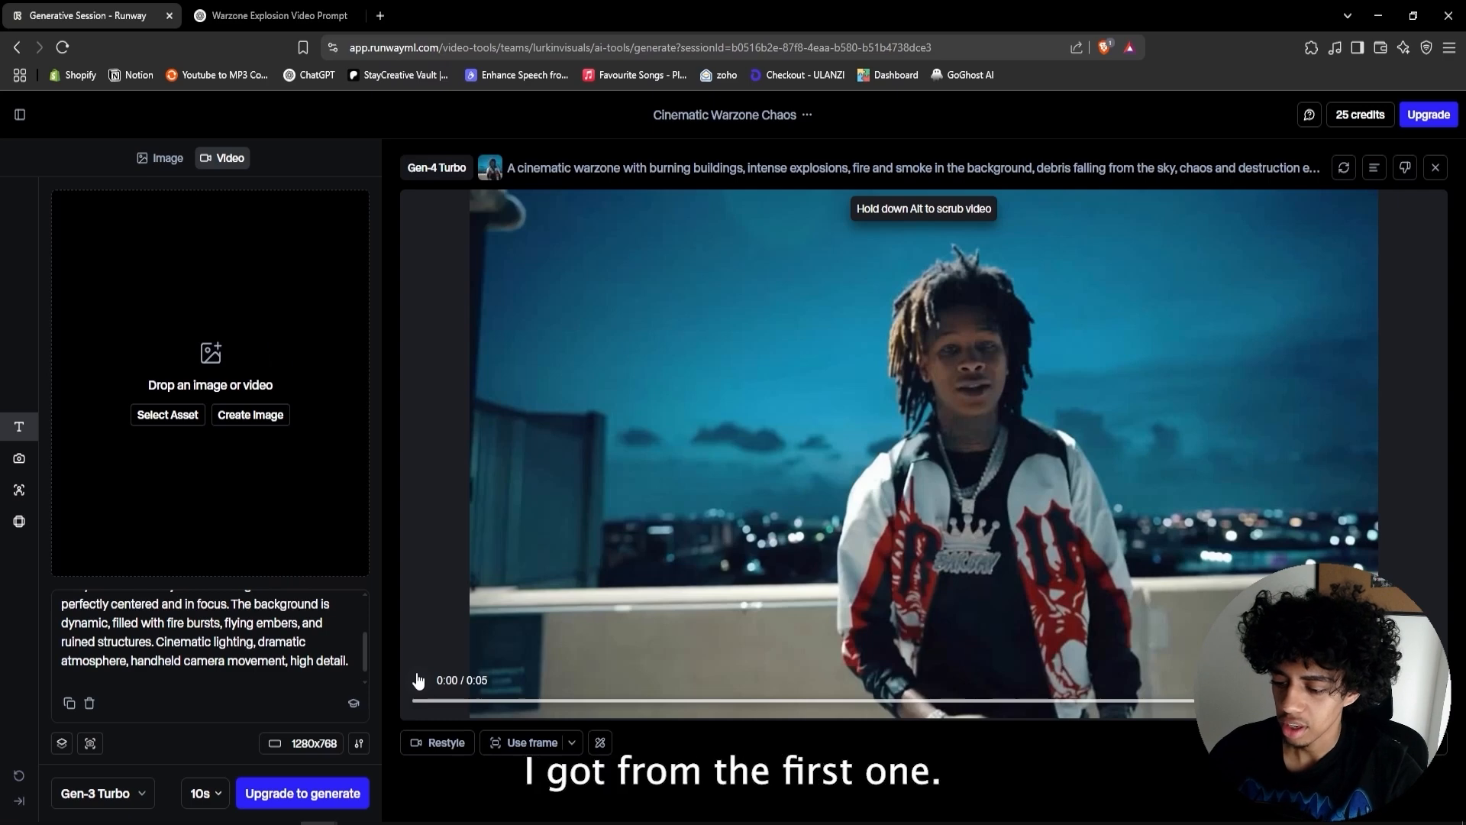
pyautogui.click(418, 679)
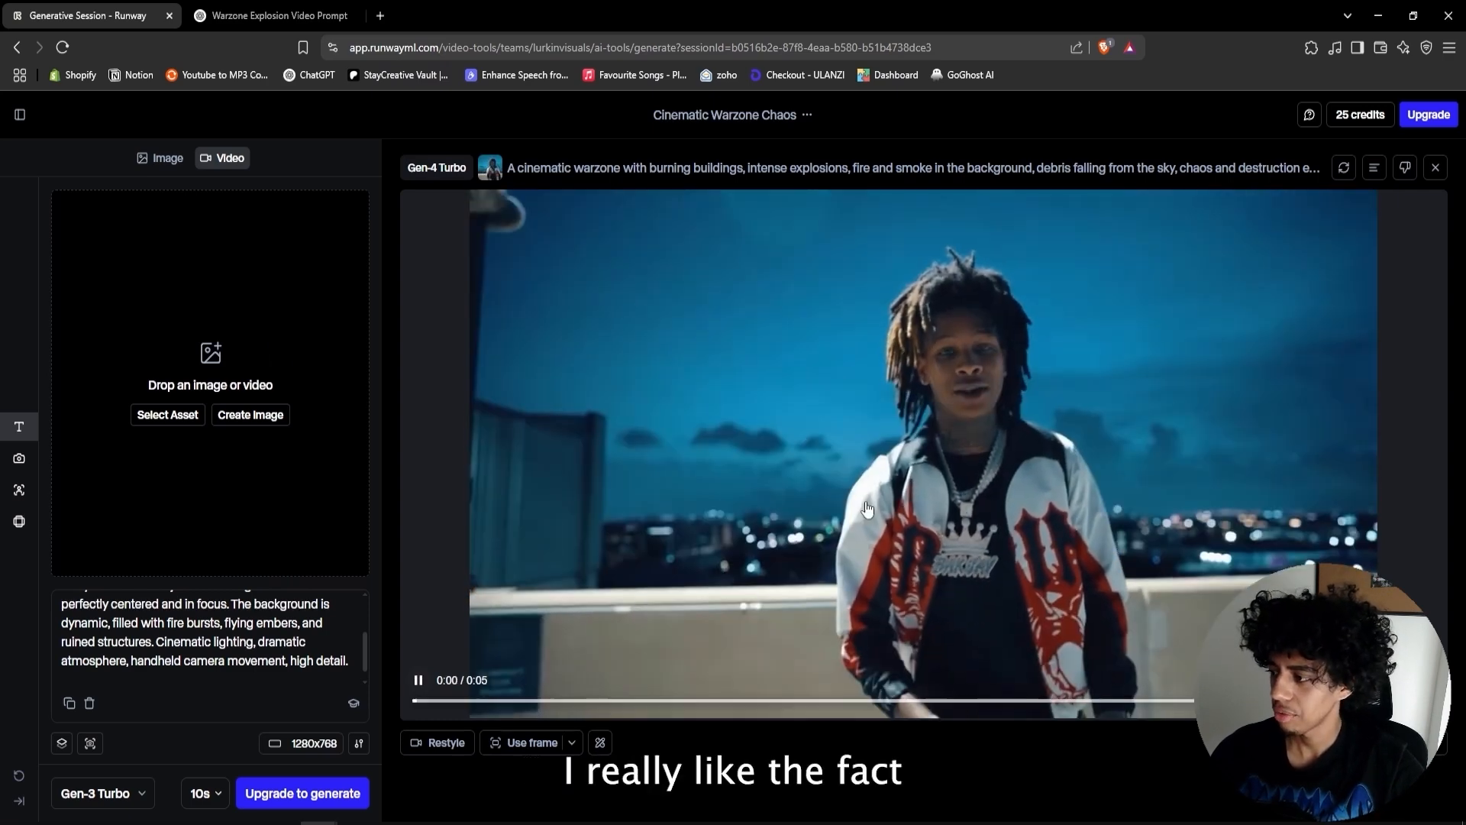
pyautogui.press('space')
pyautogui.moveTo(872, 700); pyautogui.dragTo(1195, 700)
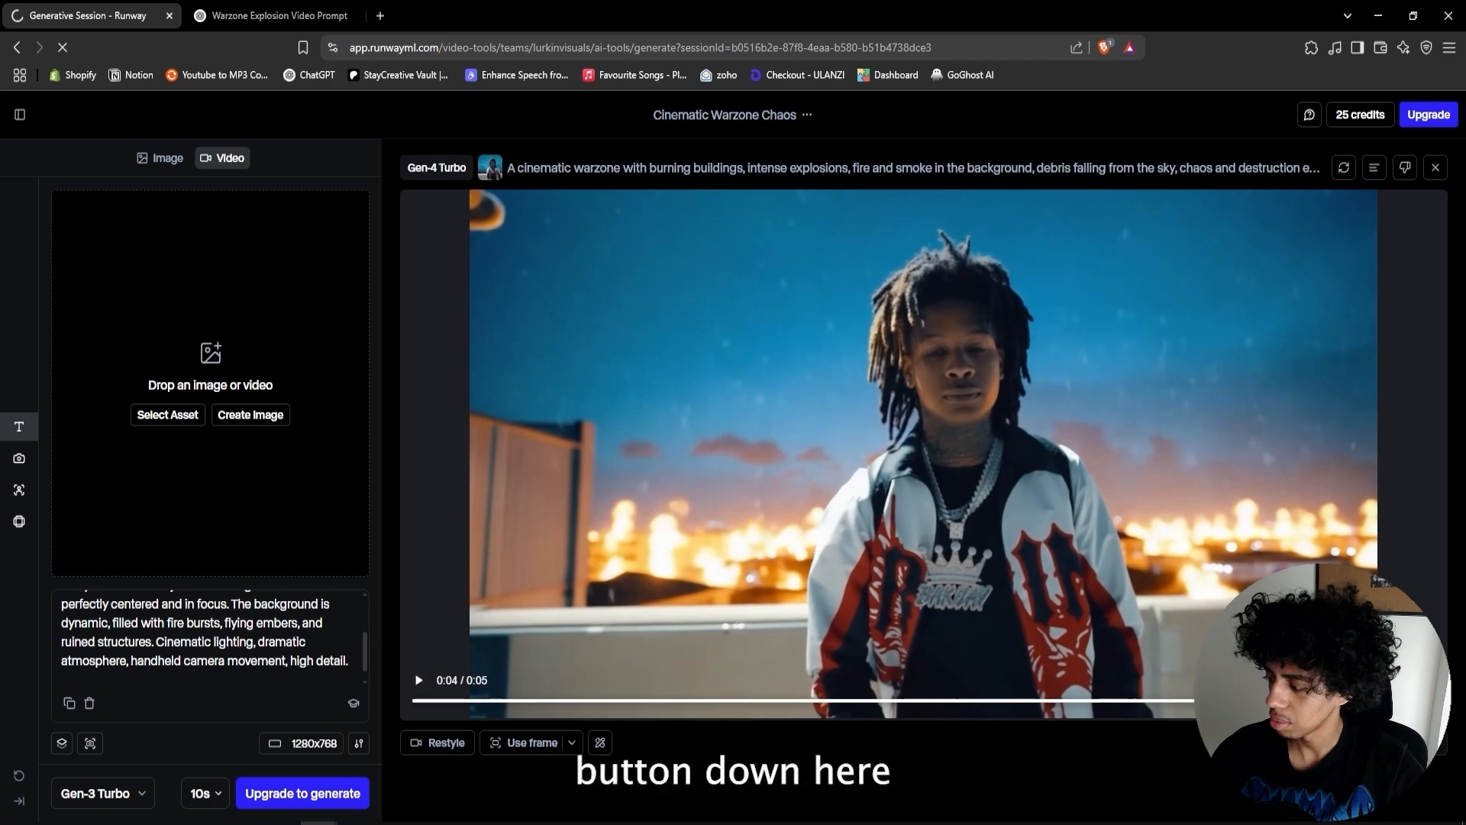
pyautogui.write('ai v1')
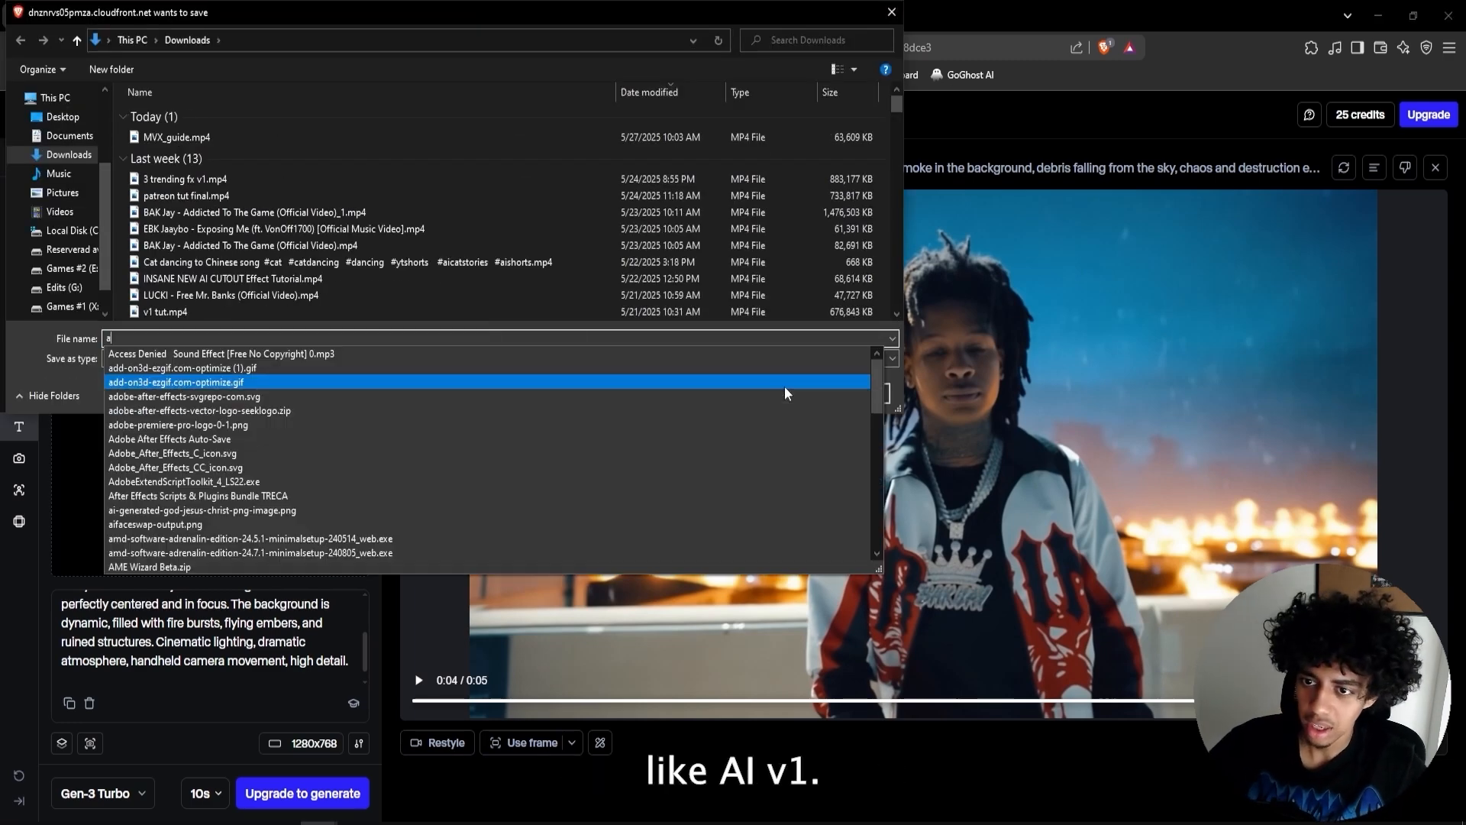
pyautogui.click(785, 388)
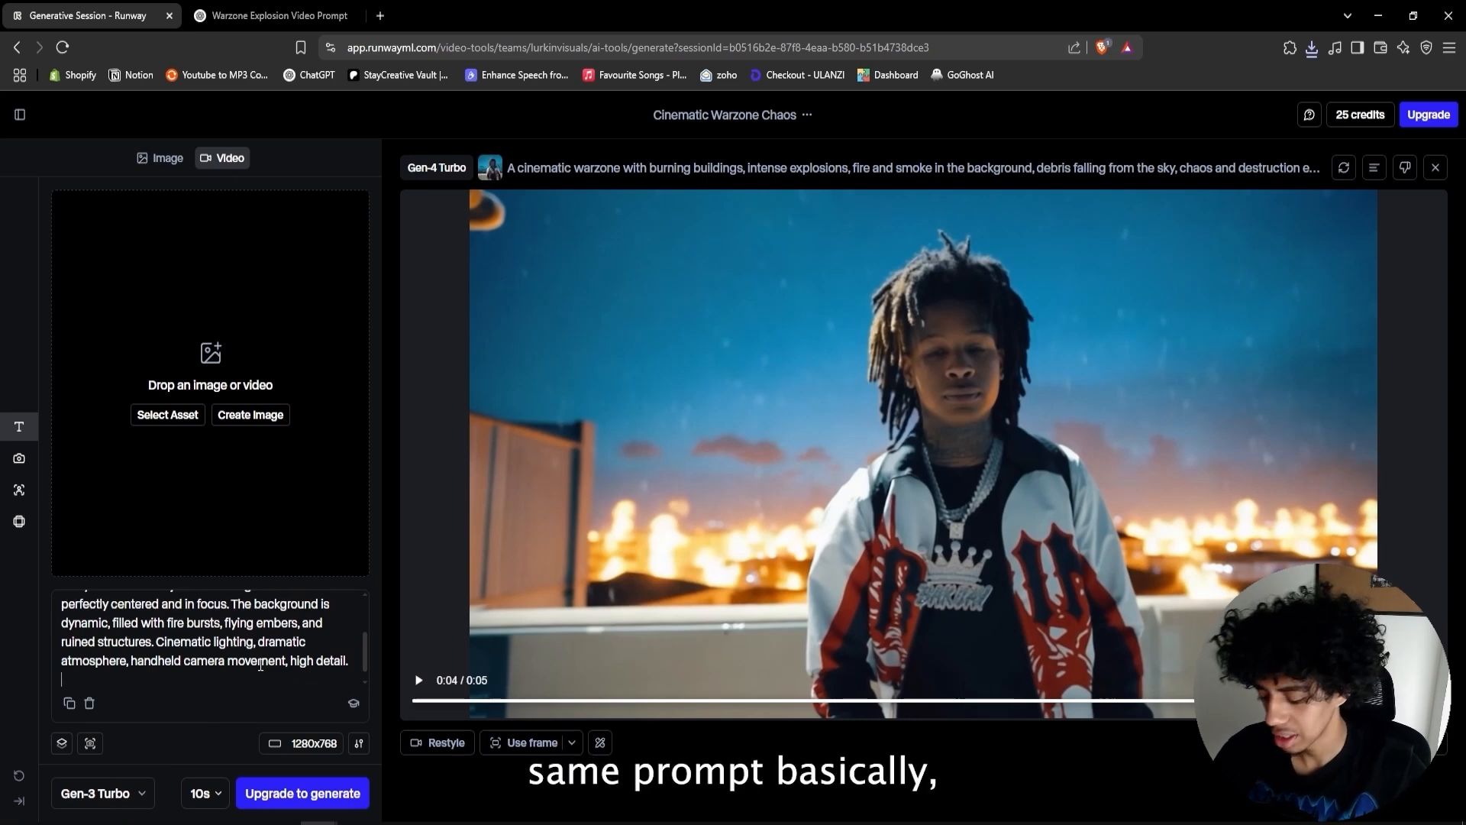
# - Append "add more chaos to the background you can also add stuff in the air aswell" to the prompt
pyautogui.write('add more chaos')
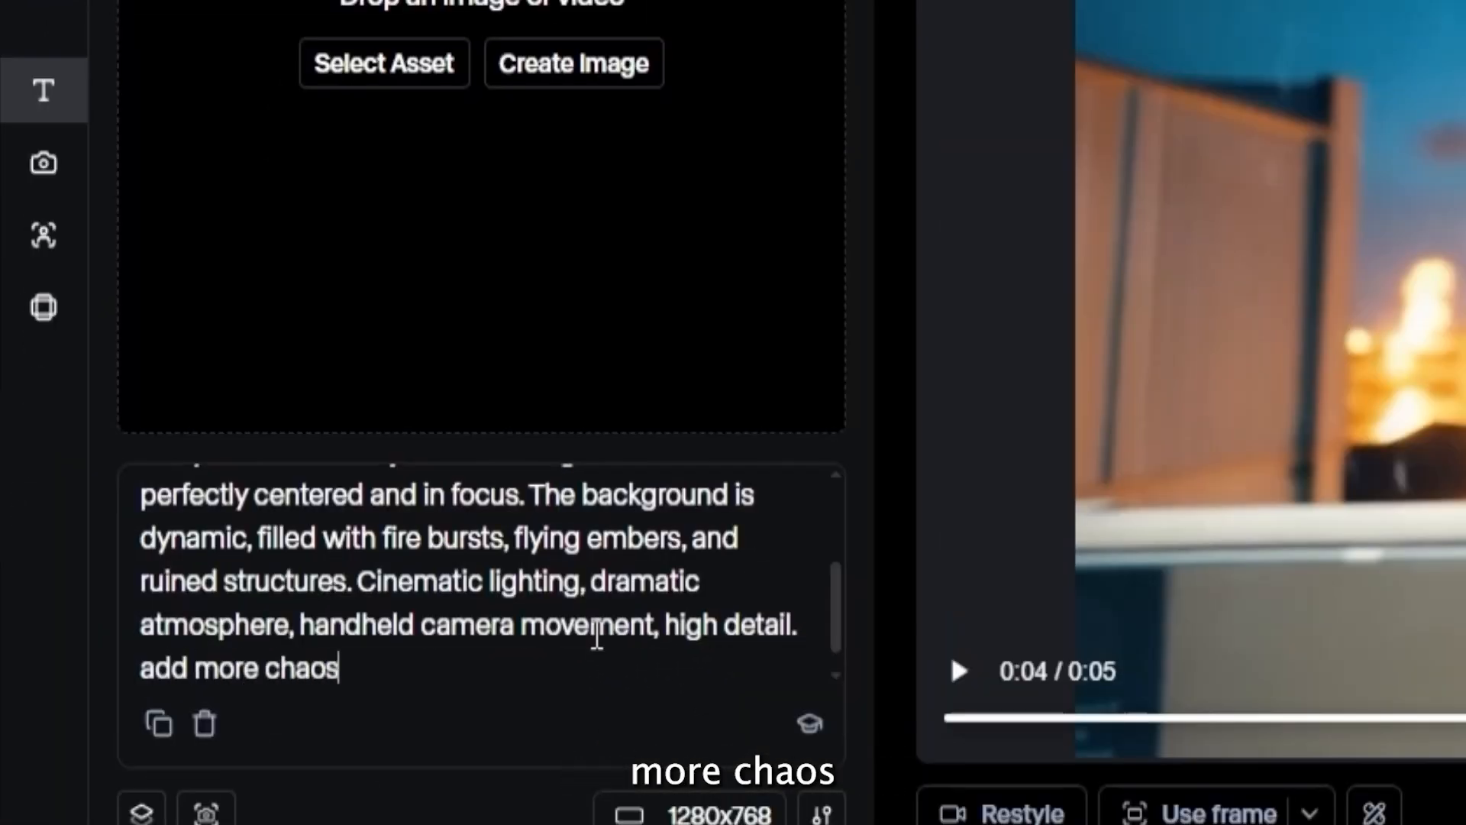
pyautogui.write(' to the backg')
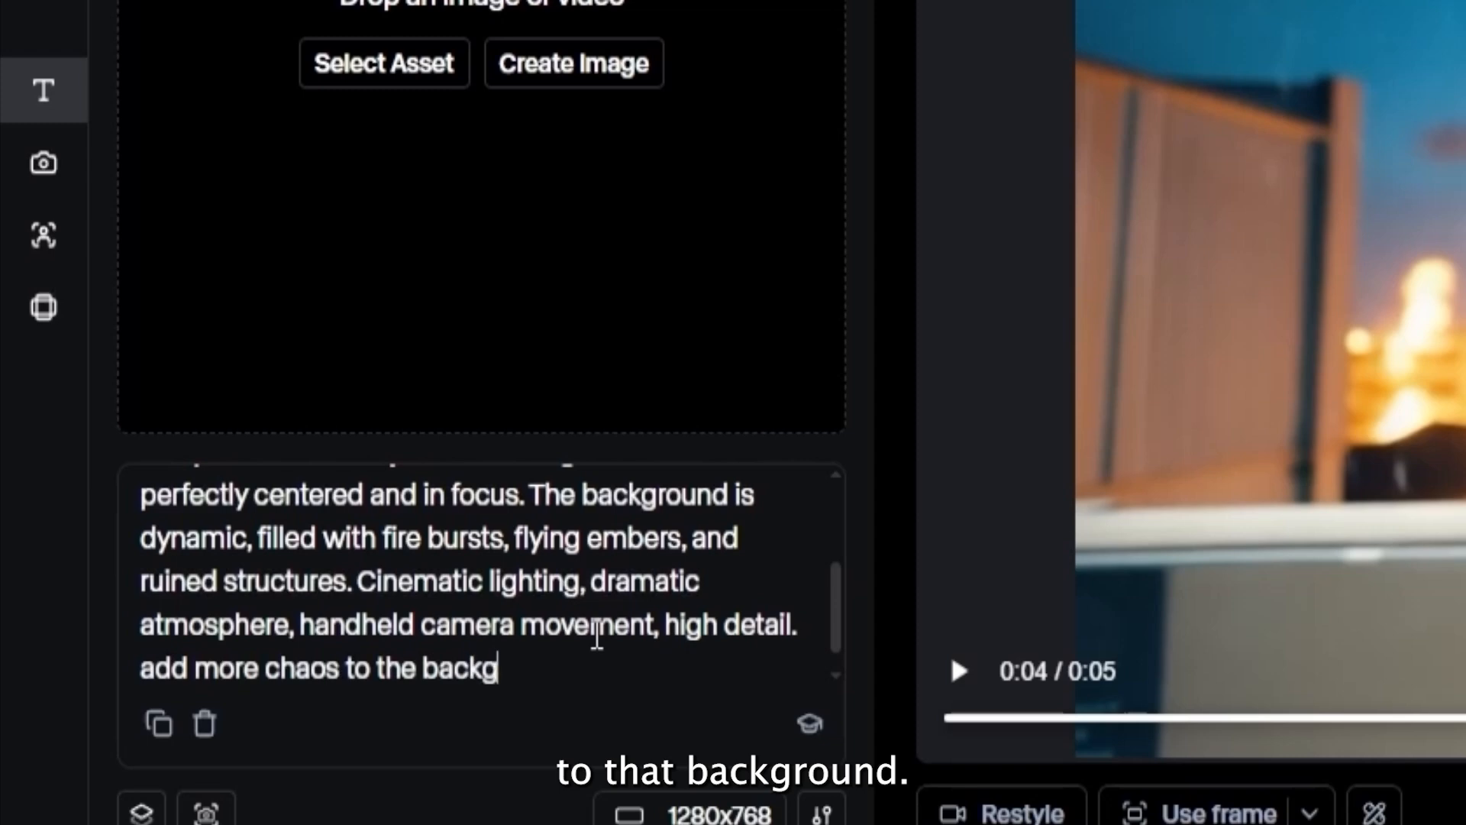
pyautogui.write('round you can also add ')
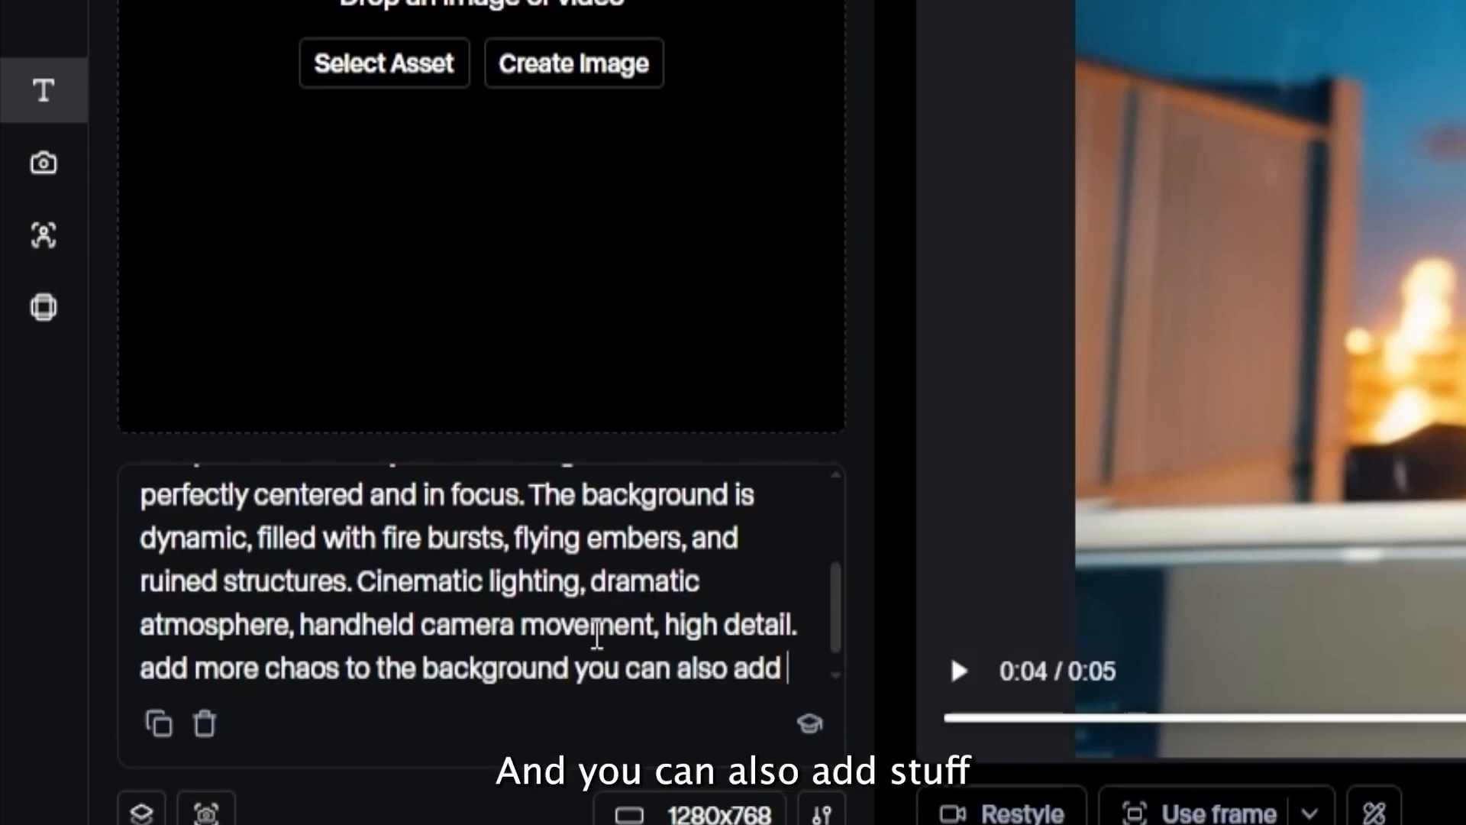
pyautogui.write('stuff in the air aswell')
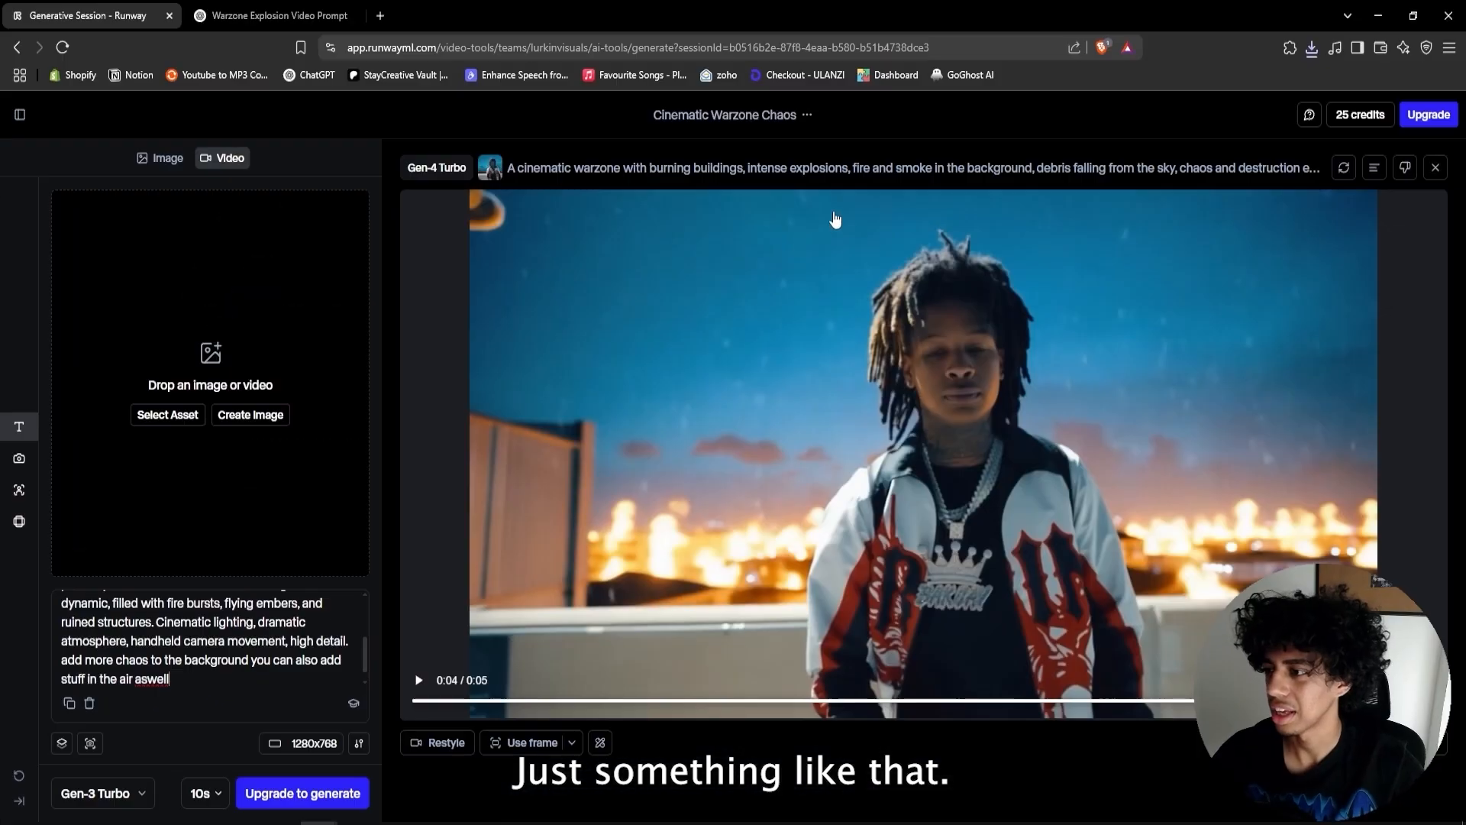
pyautogui.click(807, 115)
pyautogui.click(978, 195)
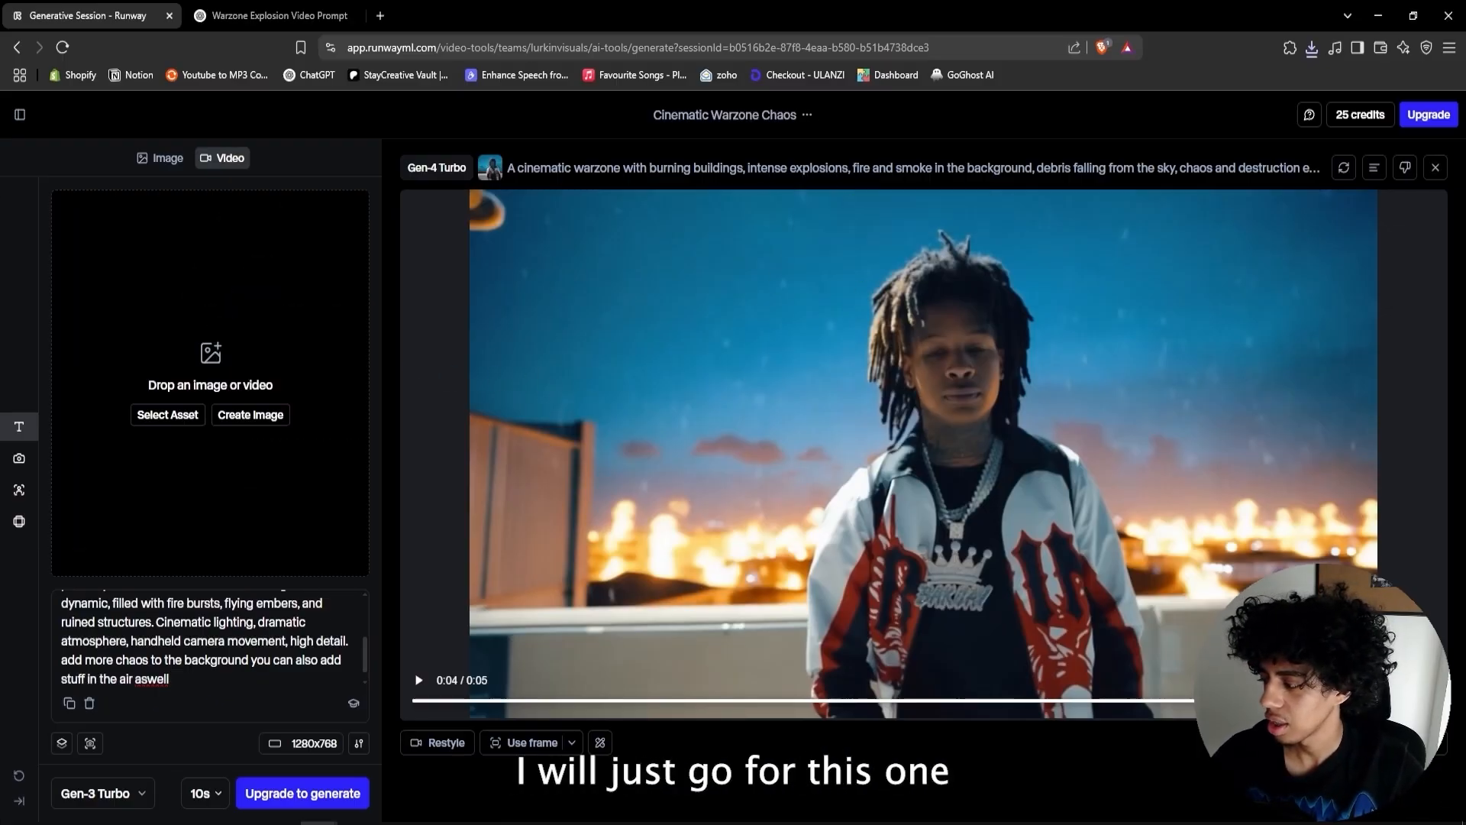
# - Switch the model to Gen-4 Turbo, pick the music video frame from the assets, and generate the video
pyautogui.click(103, 794)
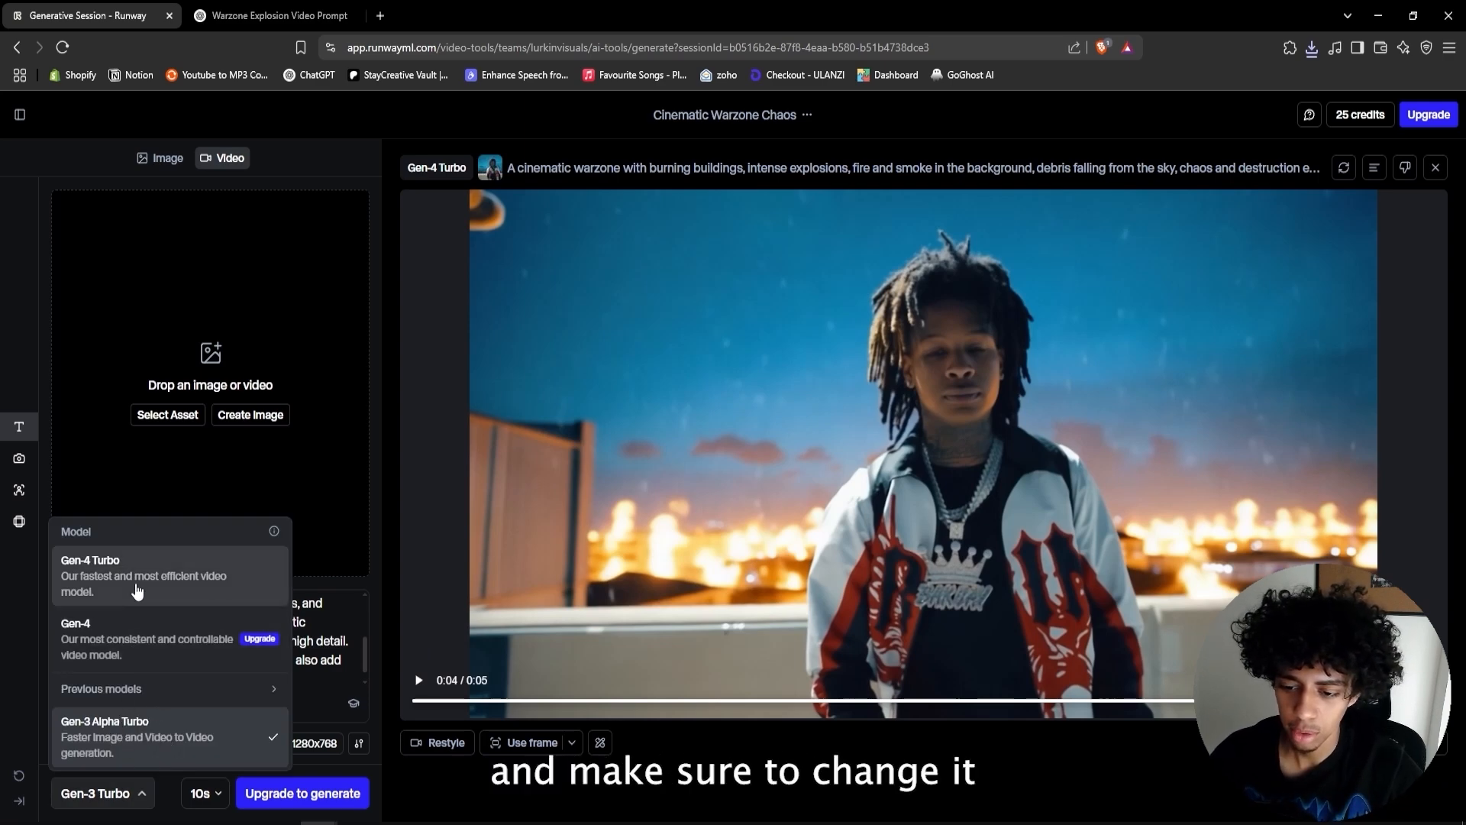
pyautogui.click(96, 585)
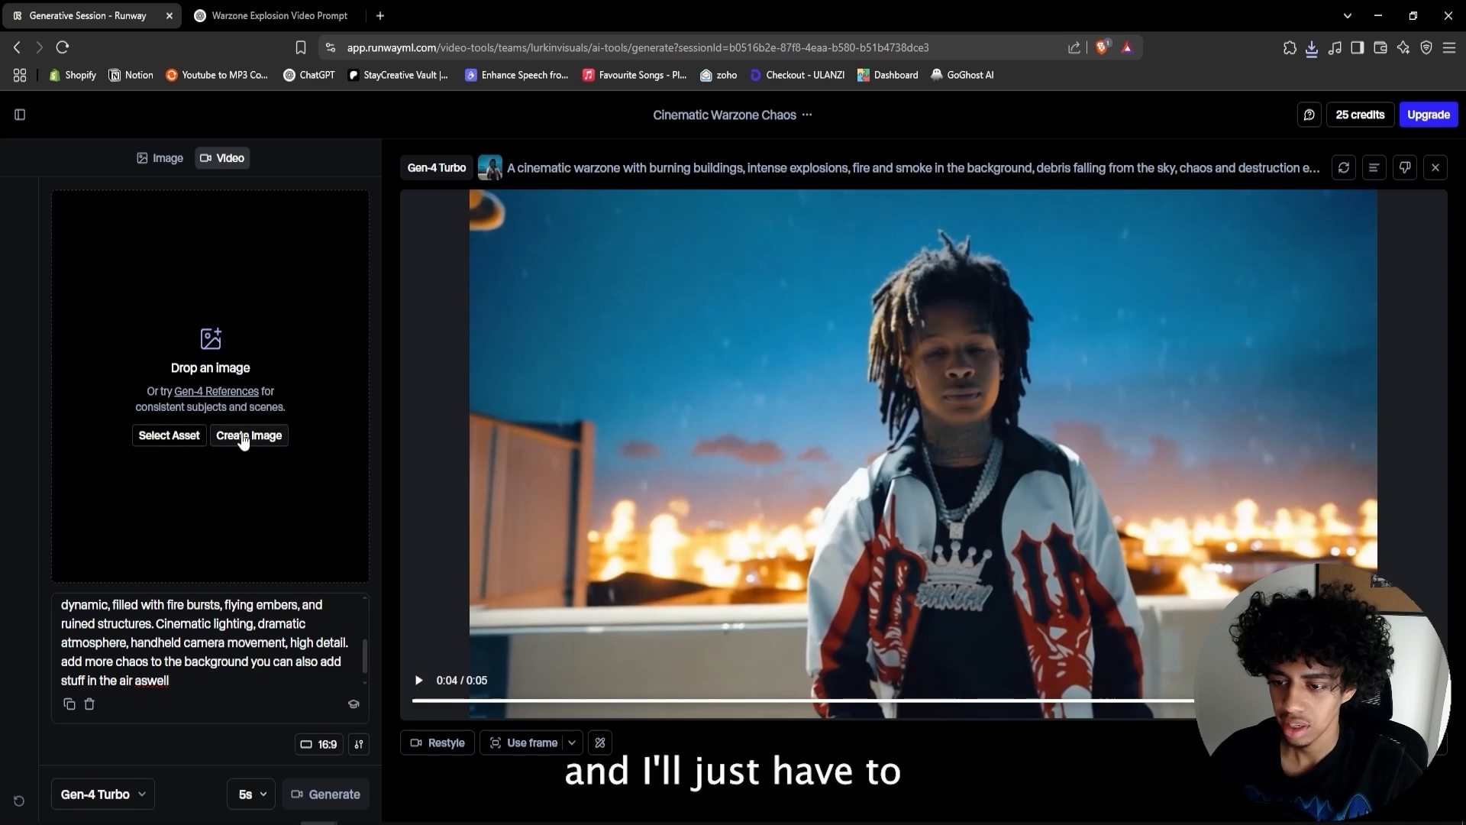
pyautogui.click(169, 435)
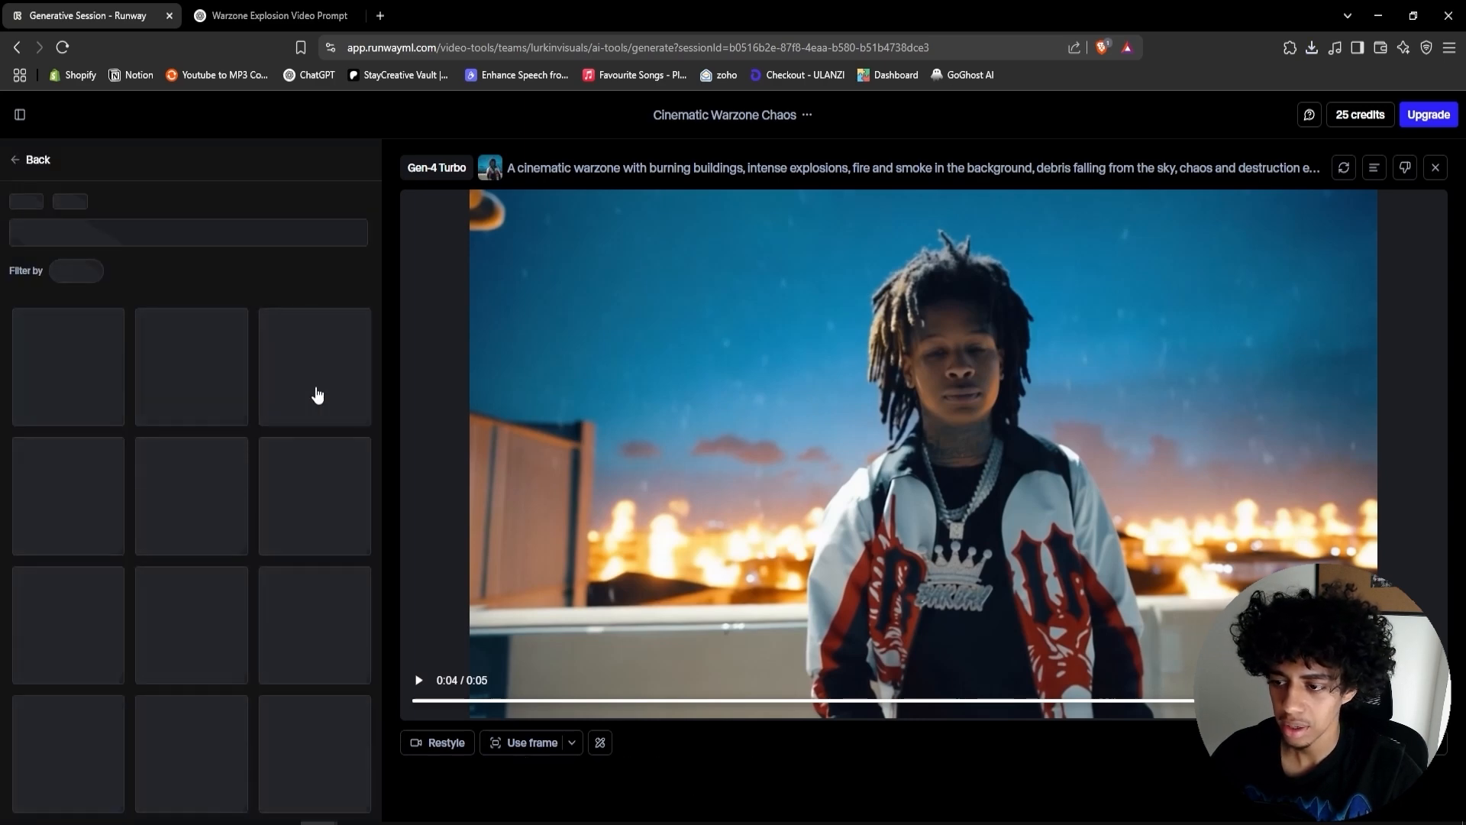
pyautogui.click(313, 393)
pyautogui.click(327, 794)
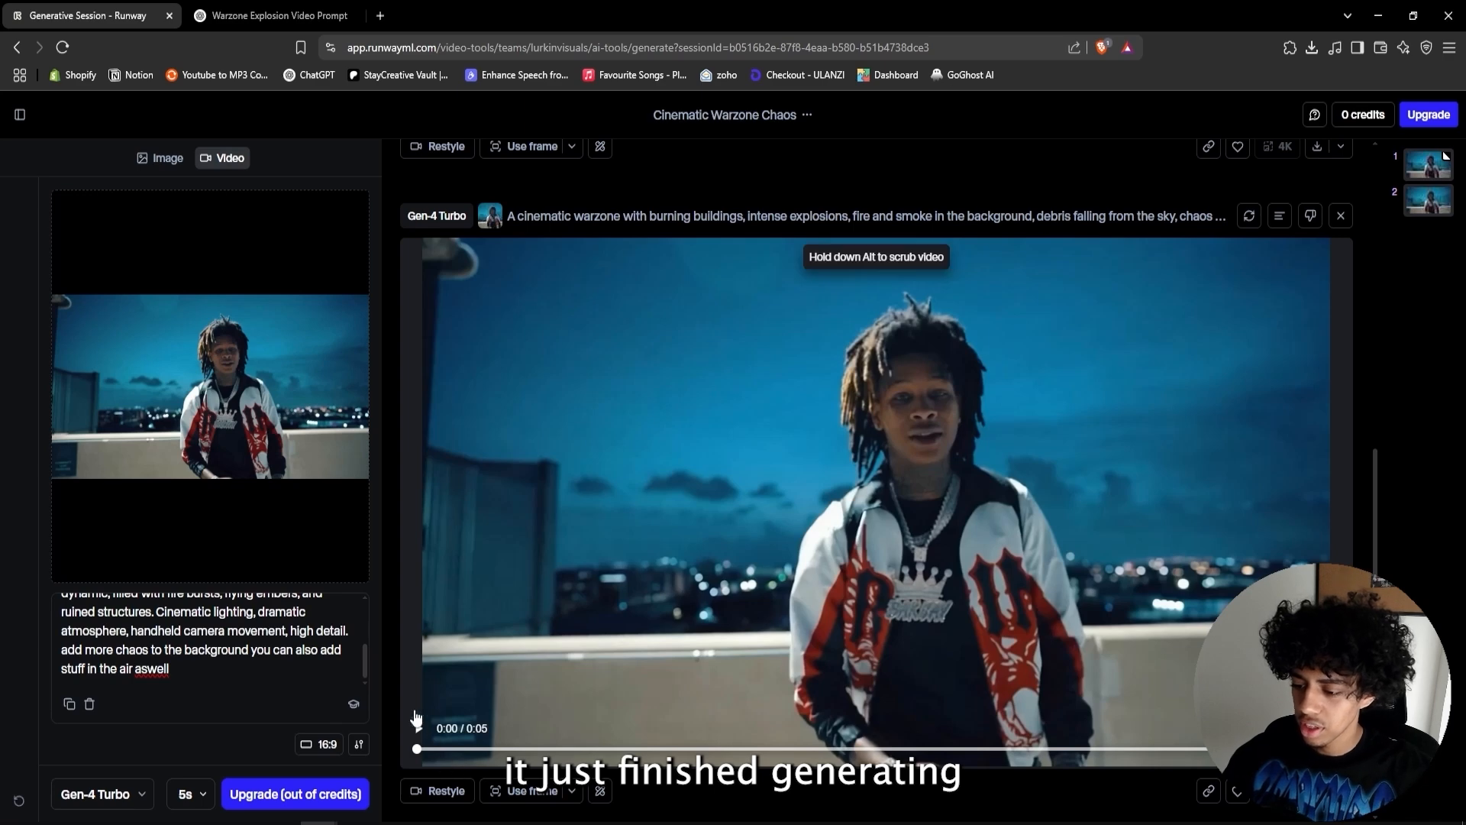
# - Play the new warzone video and download it as ai v2
pyautogui.click(421, 731)
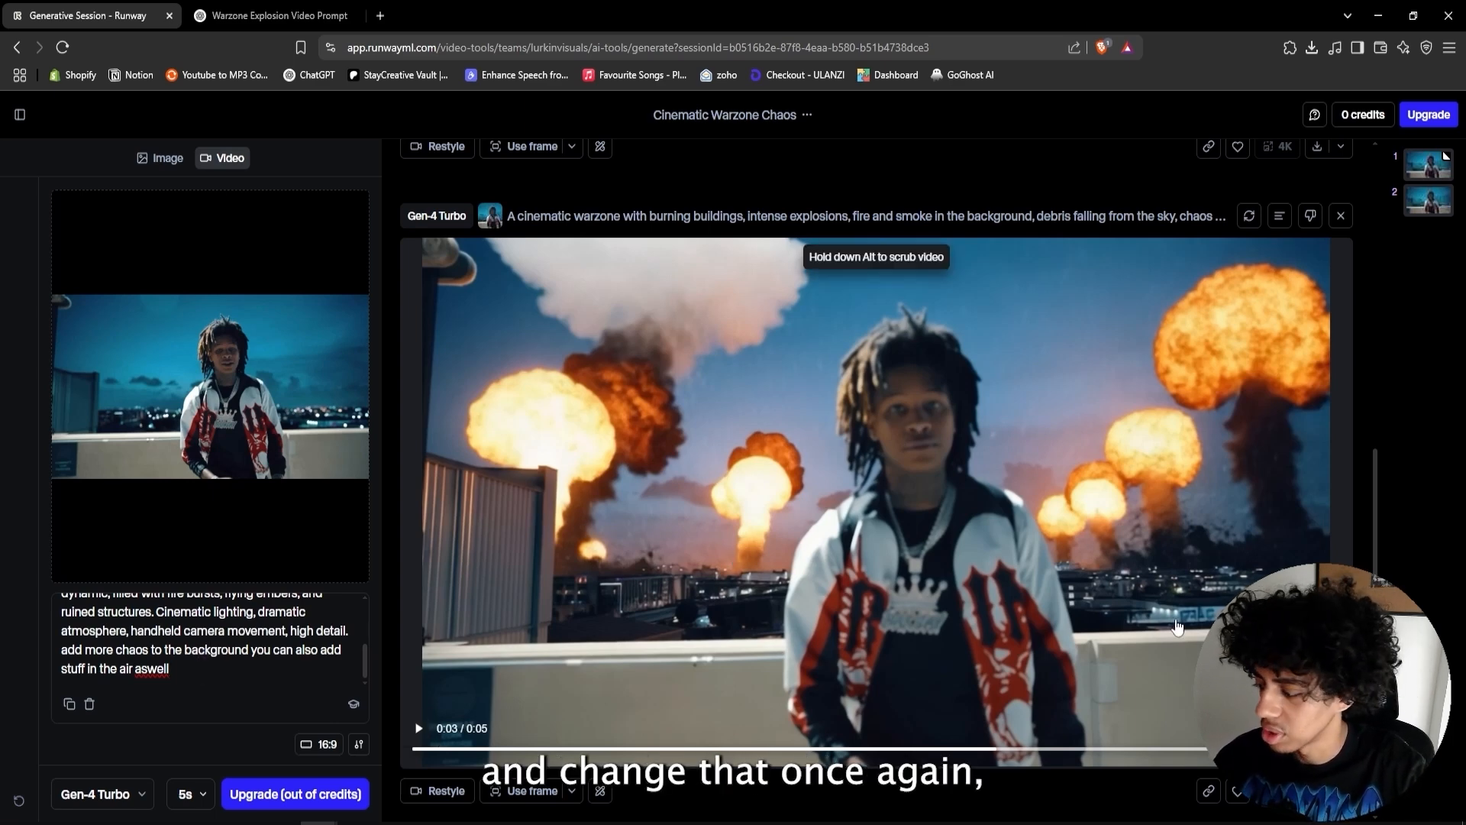
pyautogui.click(1317, 790)
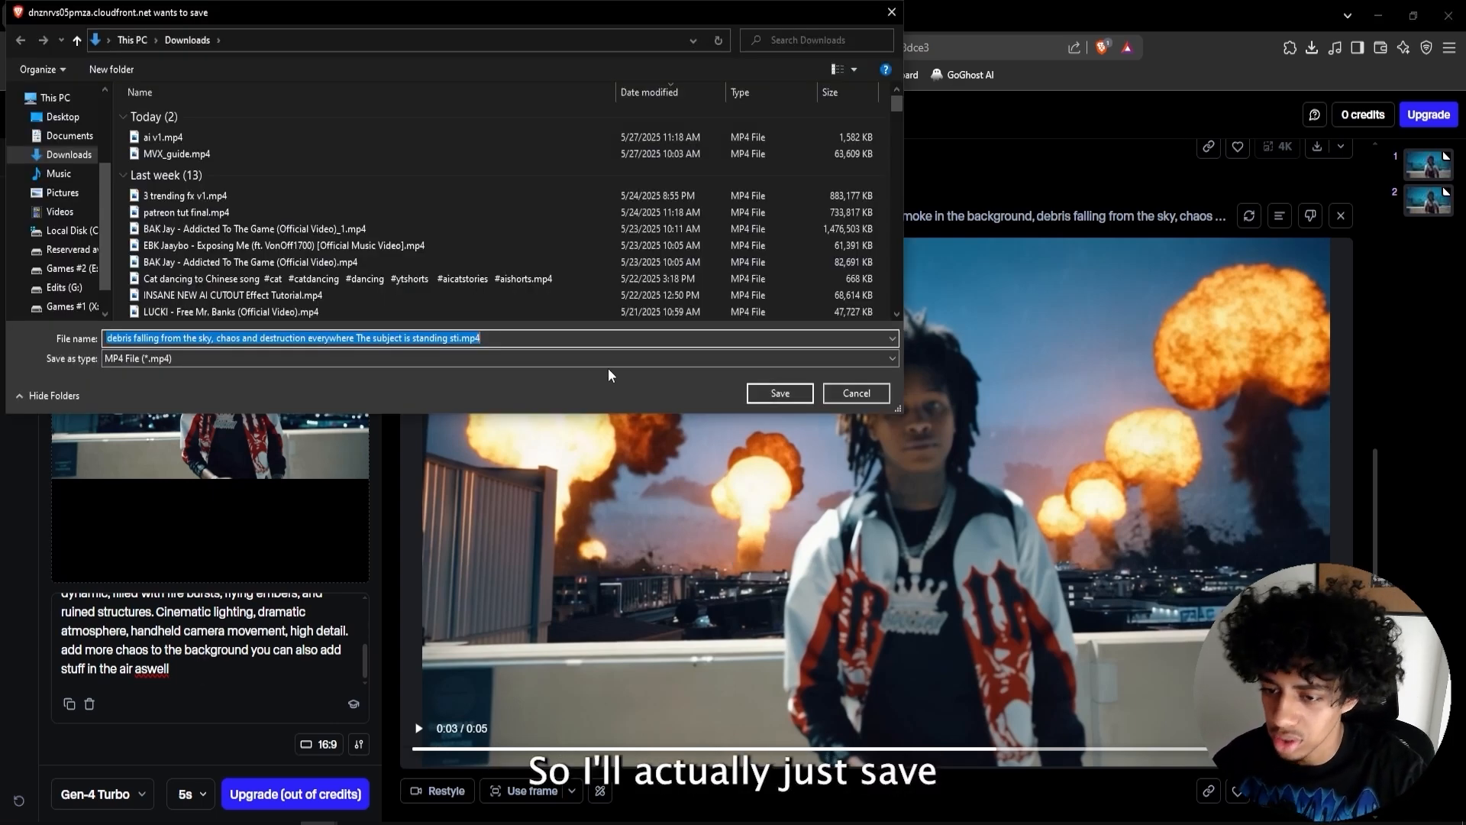
pyautogui.write('ai v2')
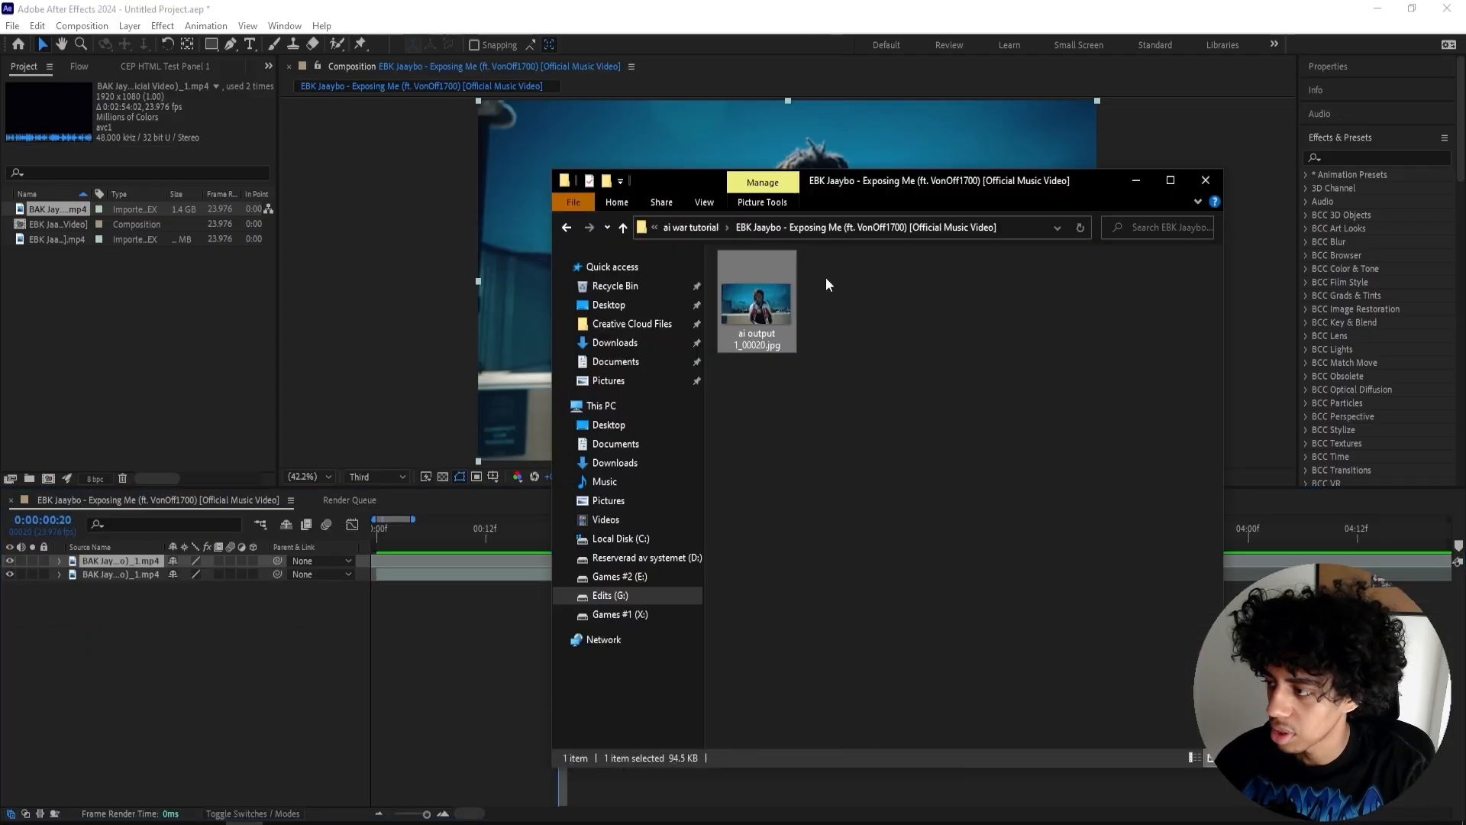
# - In After Effects, add ai v2 to the composition above the music video and scale it to 151%
pyautogui.moveTo(826, 277); pyautogui.dragTo(579, 568)
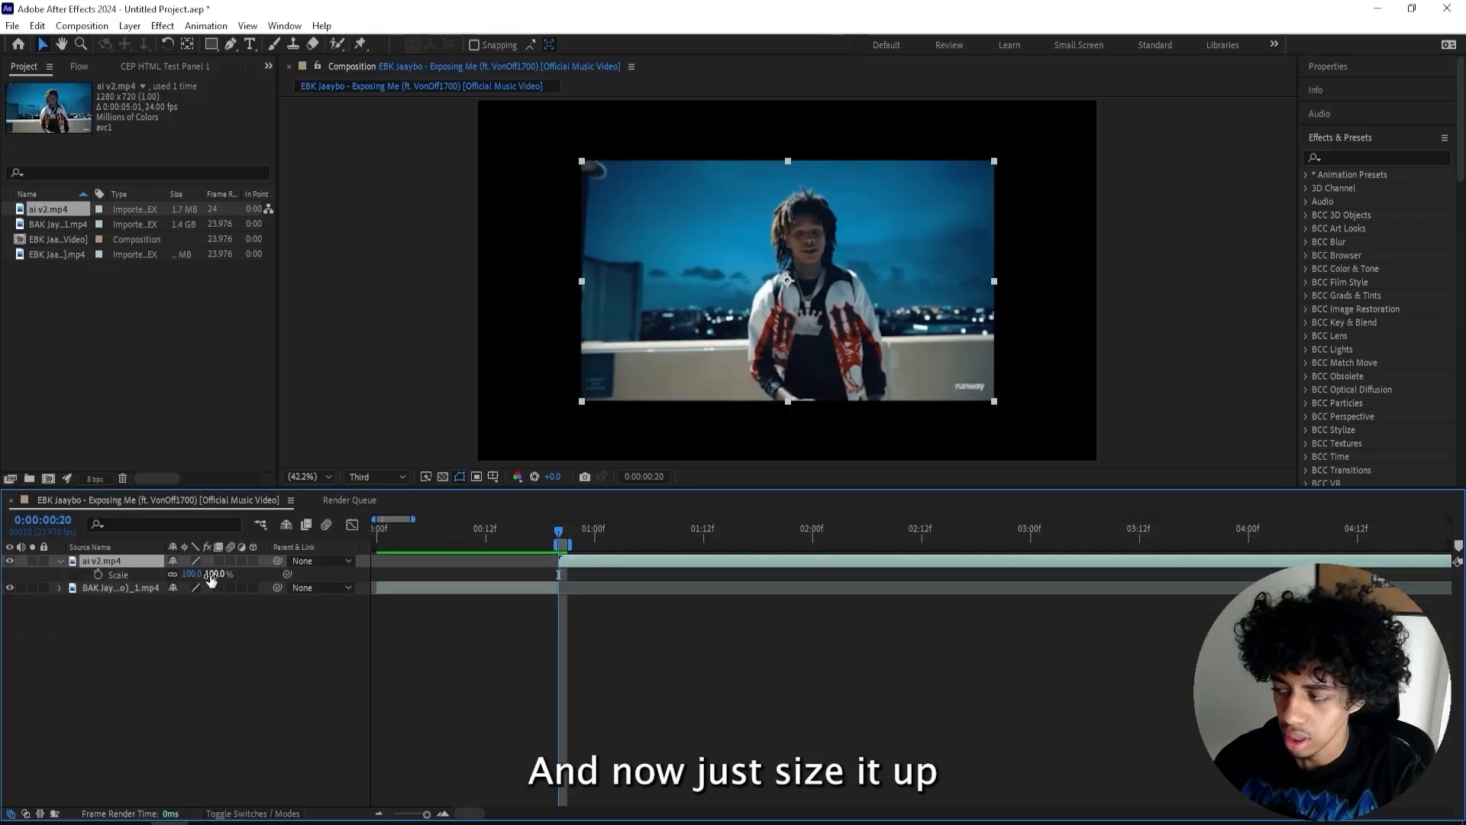
pyautogui.moveTo(213, 579); pyautogui.dragTo(253, 580)
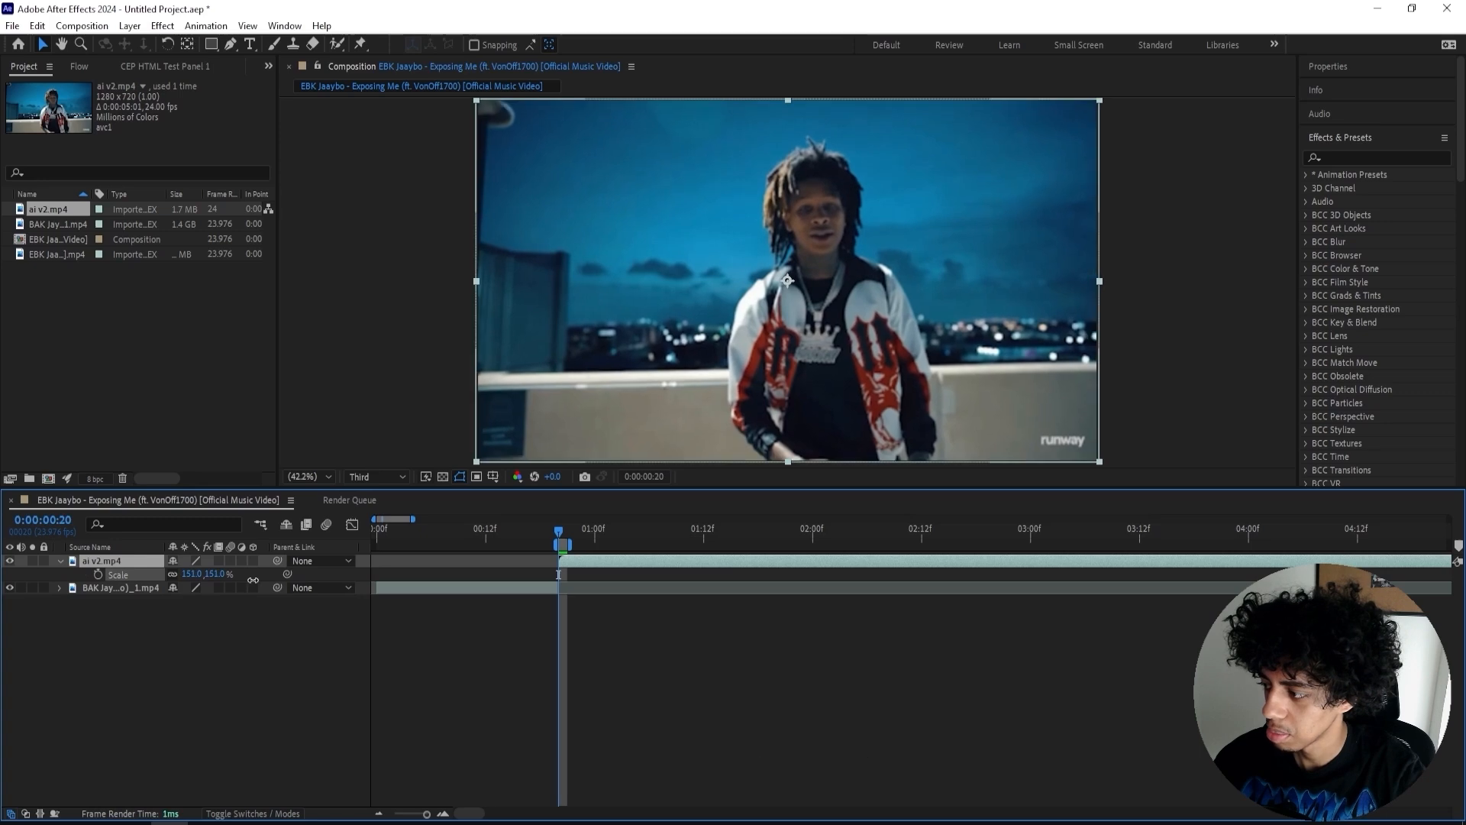
# - Time-stretch the ai v2 layer with a stretch factor of 50 to speed it up
pyautogui.rightClick(582, 560)
pyautogui.moveTo(620, 183)
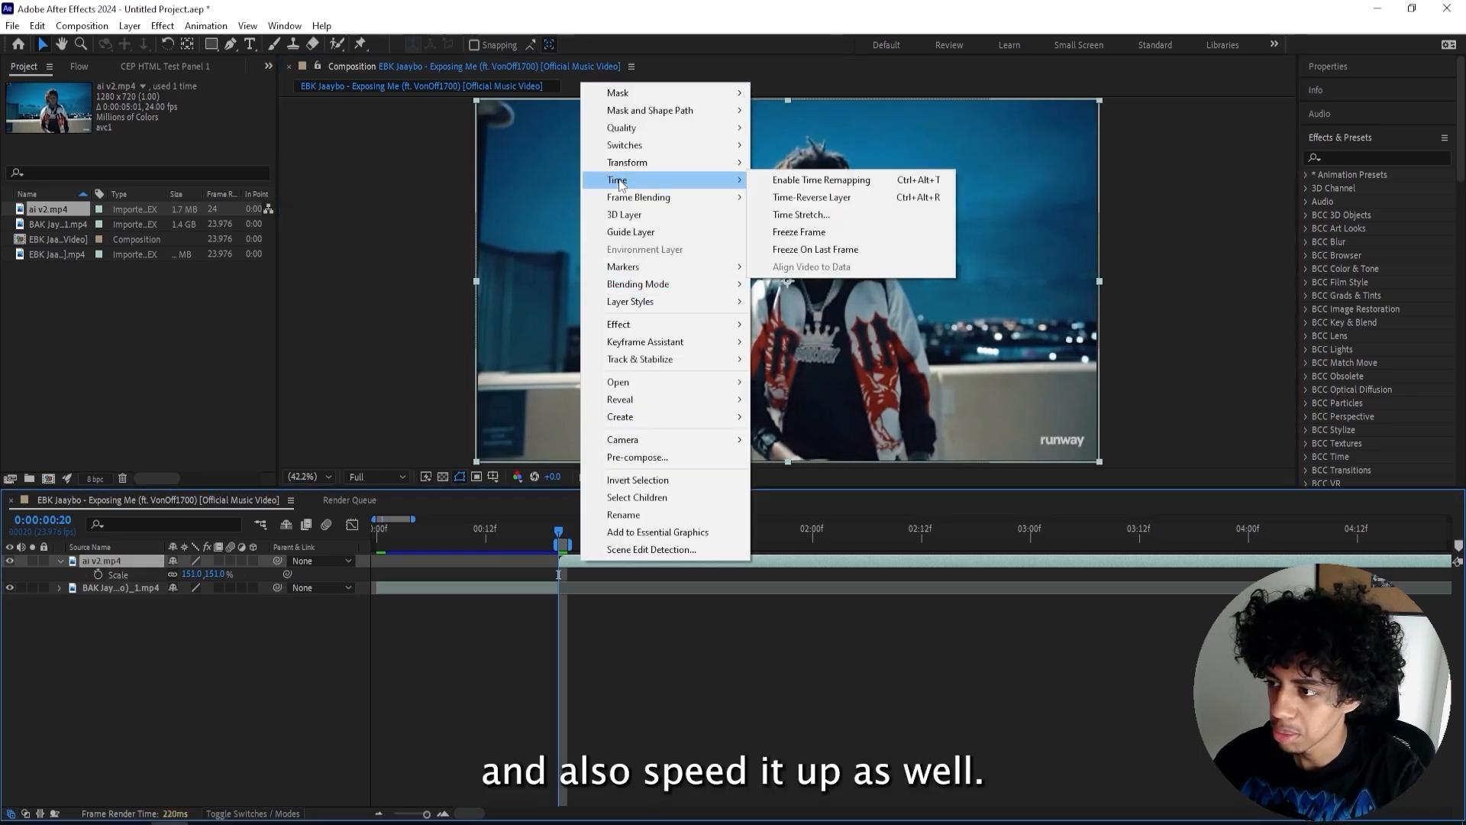
pyautogui.click(817, 216)
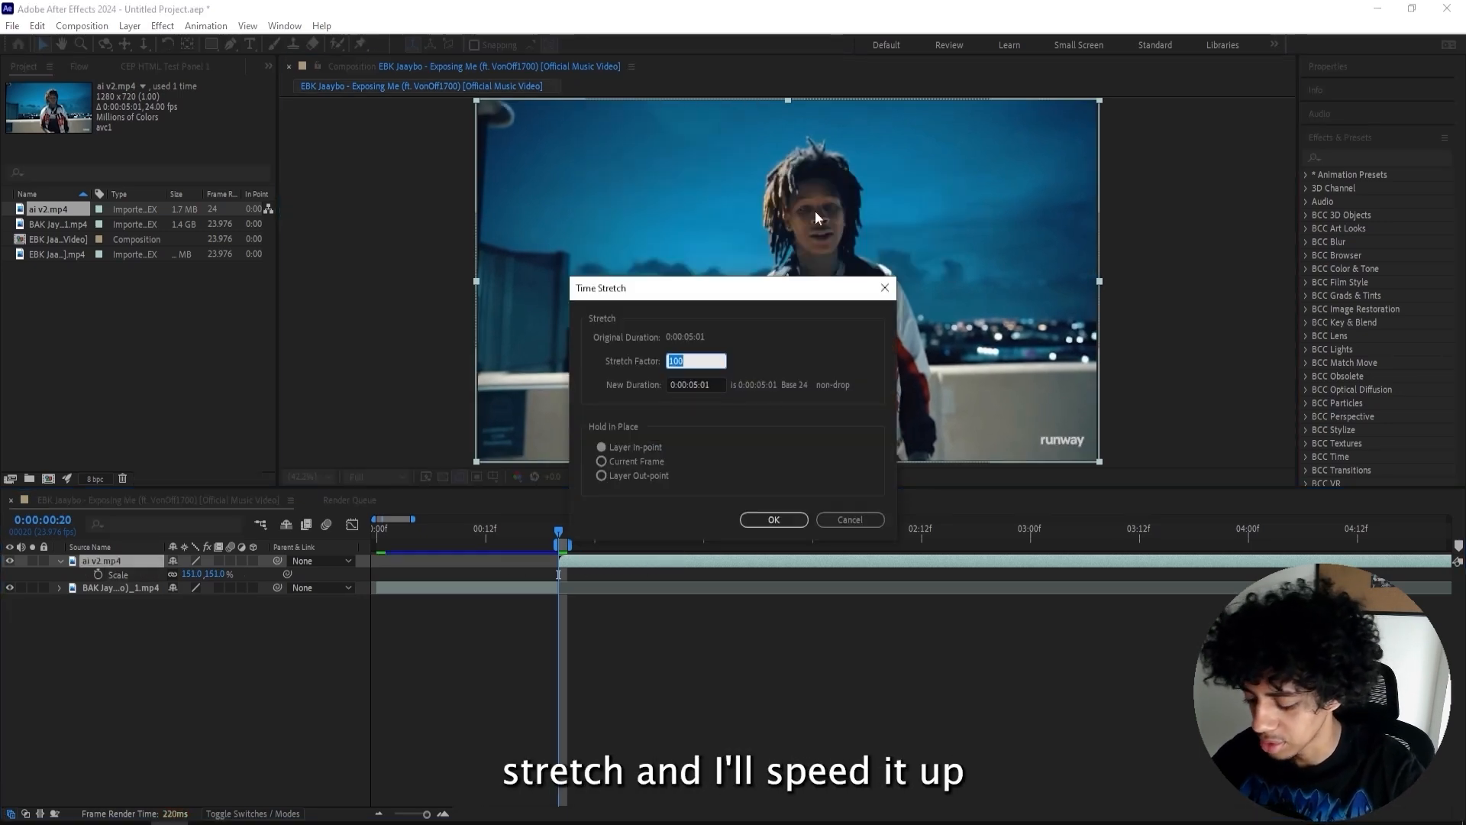
pyautogui.write('50')
pyautogui.press('Return')
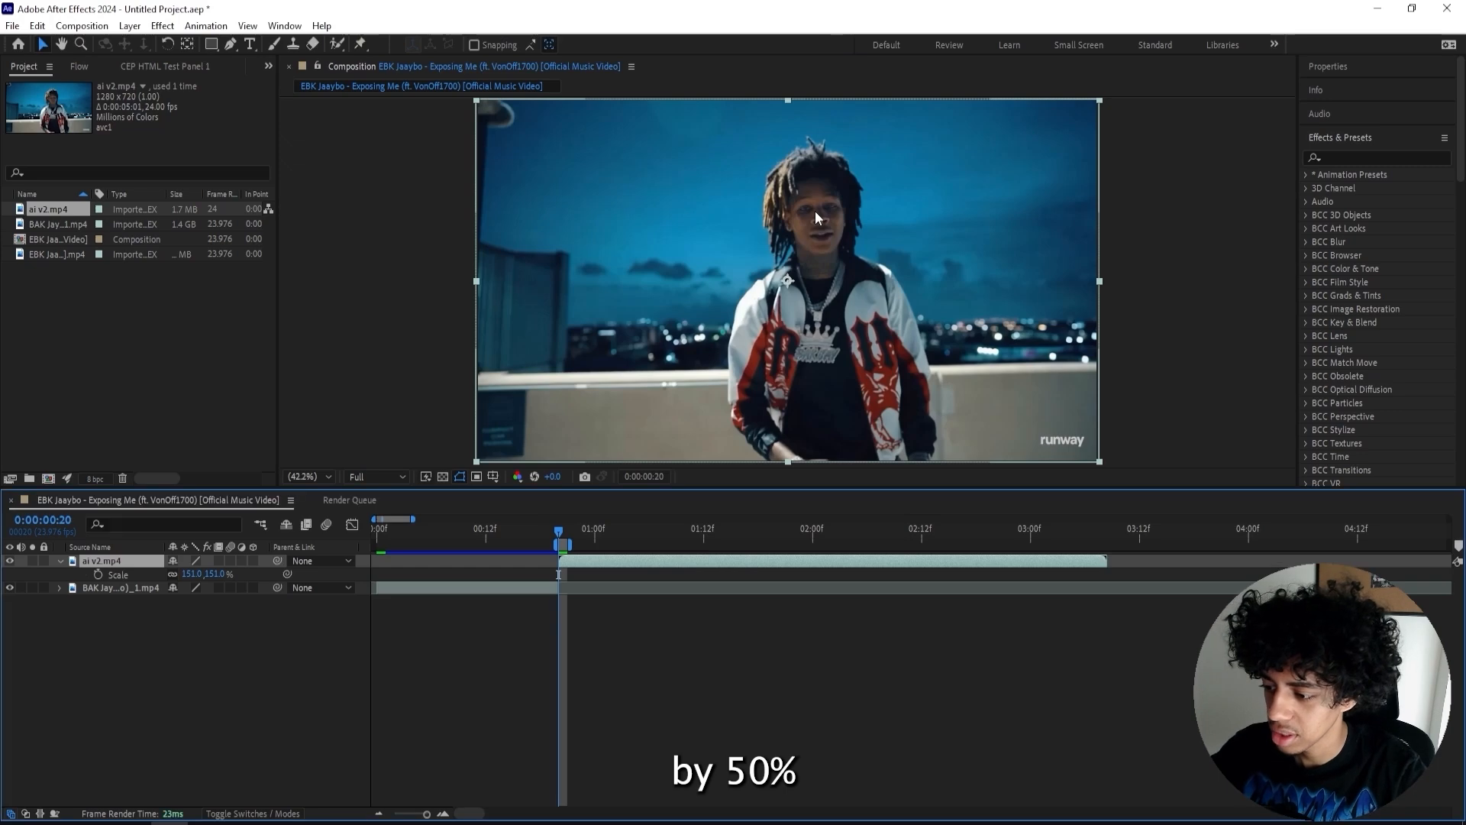
# - Extend the work area to the AI clip's end and preview the composition from the start
pyautogui.moveTo(546, 542); pyautogui.dragTo(1105, 544)
pyautogui.moveTo(535, 527); pyautogui.dragTo(313, 533)
pyautogui.press('space')
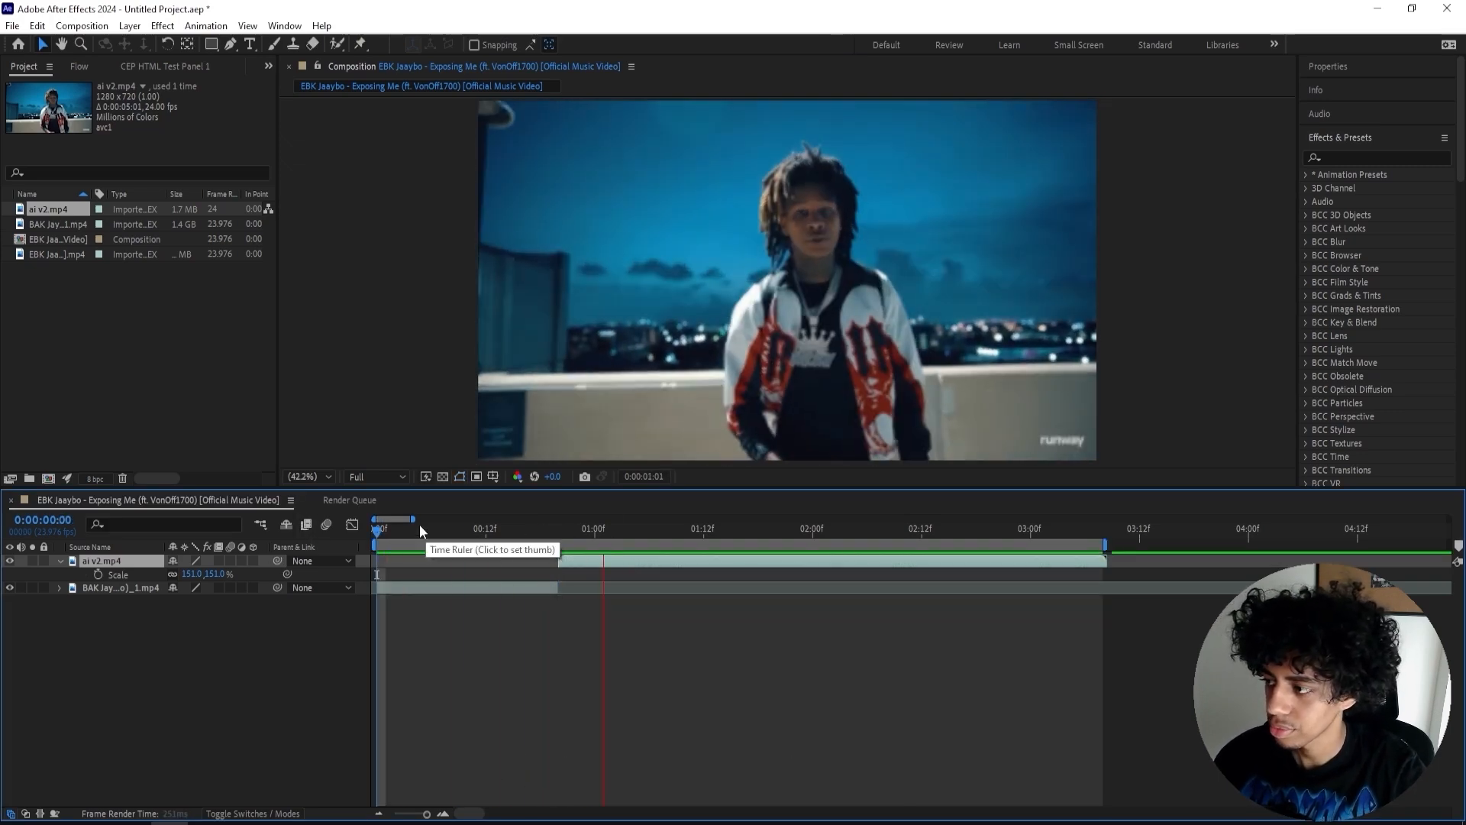
# - Cut off the AI clip's opening frames and slide the remaining clip back to the original cut point
pyautogui.moveTo(553, 532); pyautogui.dragTo(625, 549)
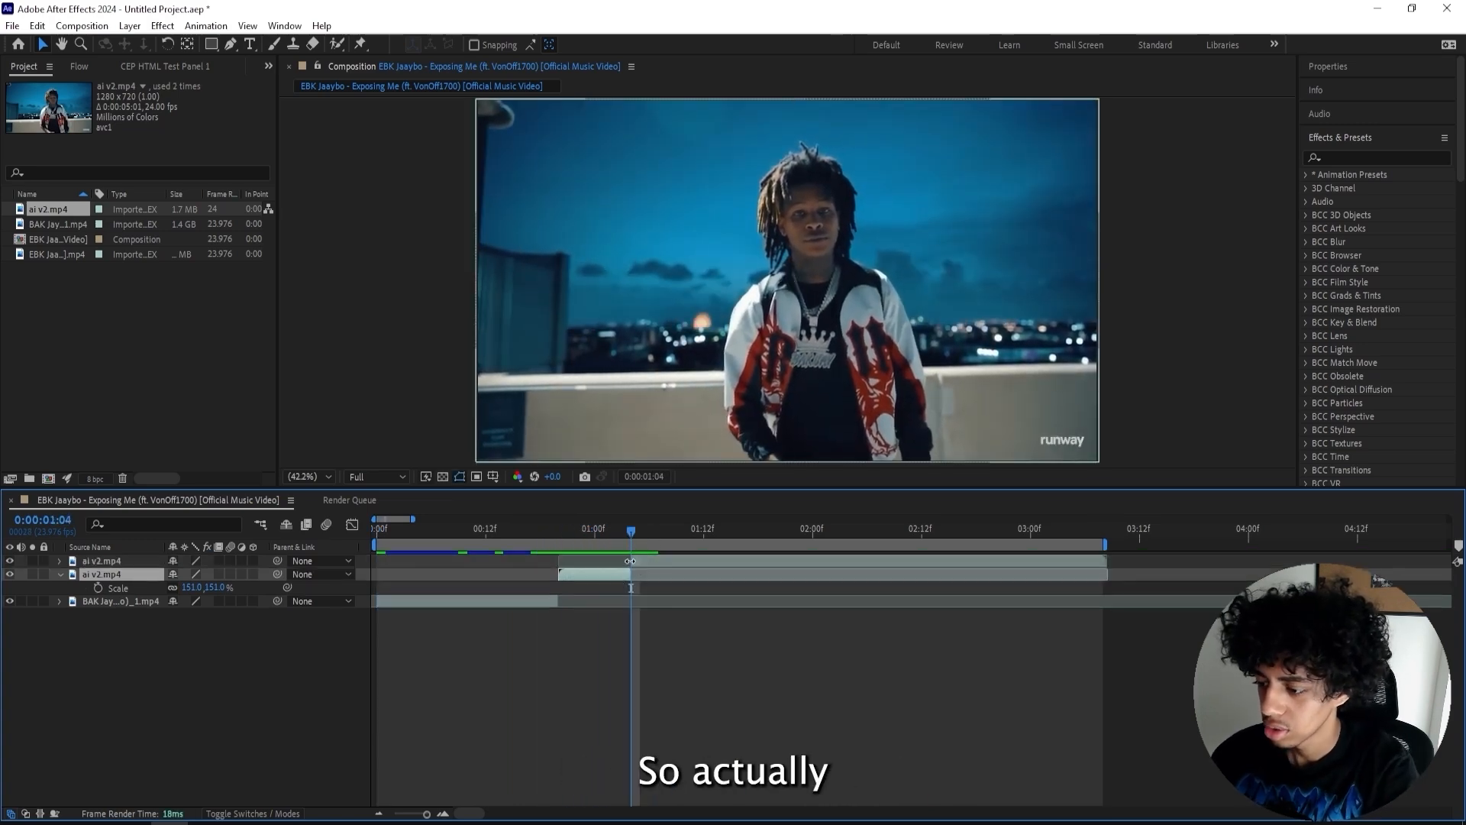
pyautogui.press('Delete')
pyautogui.moveTo(637, 561); pyautogui.dragTo(570, 560)
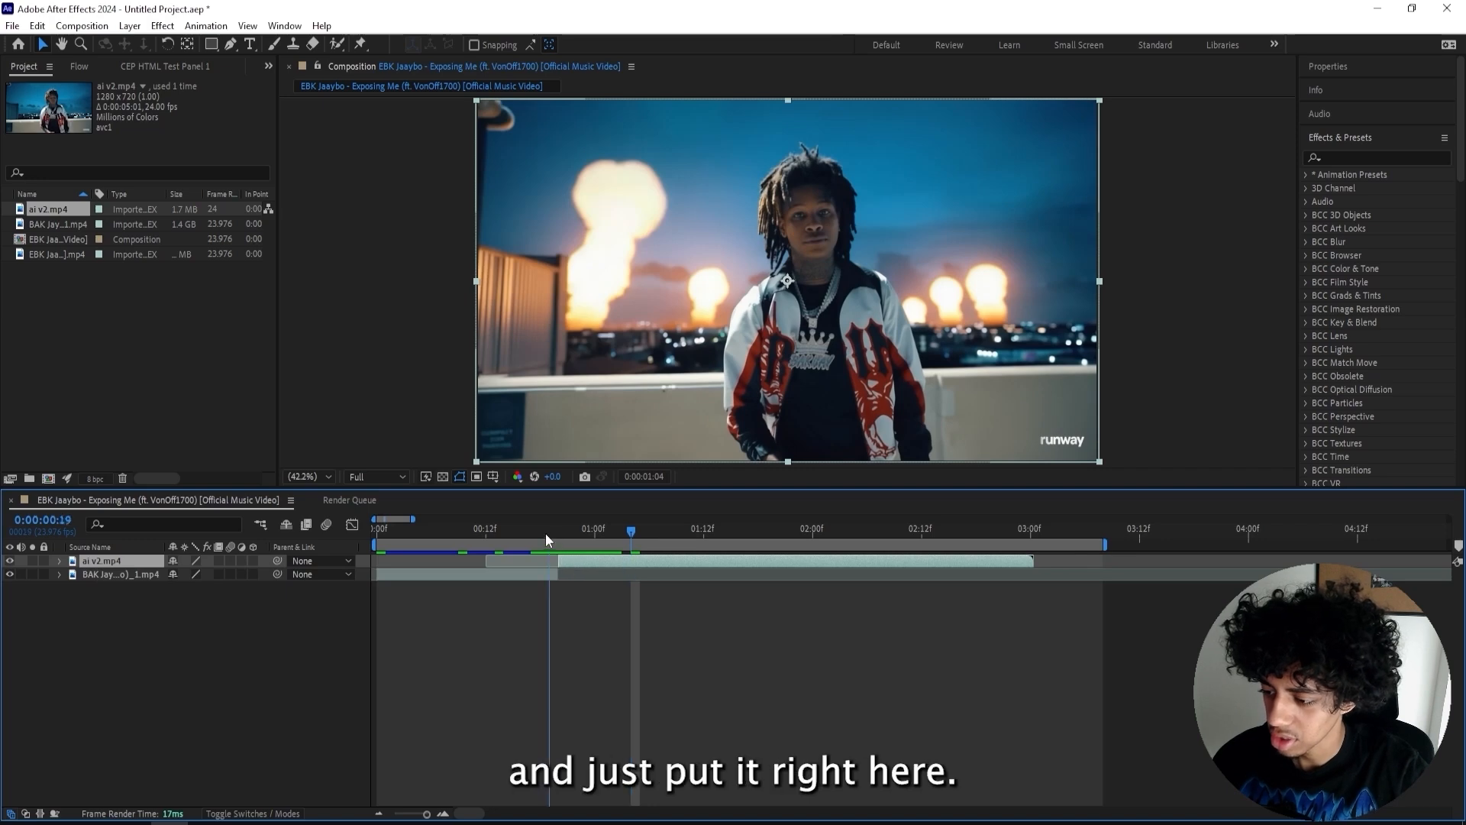
# - Preview the transition and pull the work area end in to the AI clip's end
pyautogui.click(404, 527)
pyautogui.press('space')
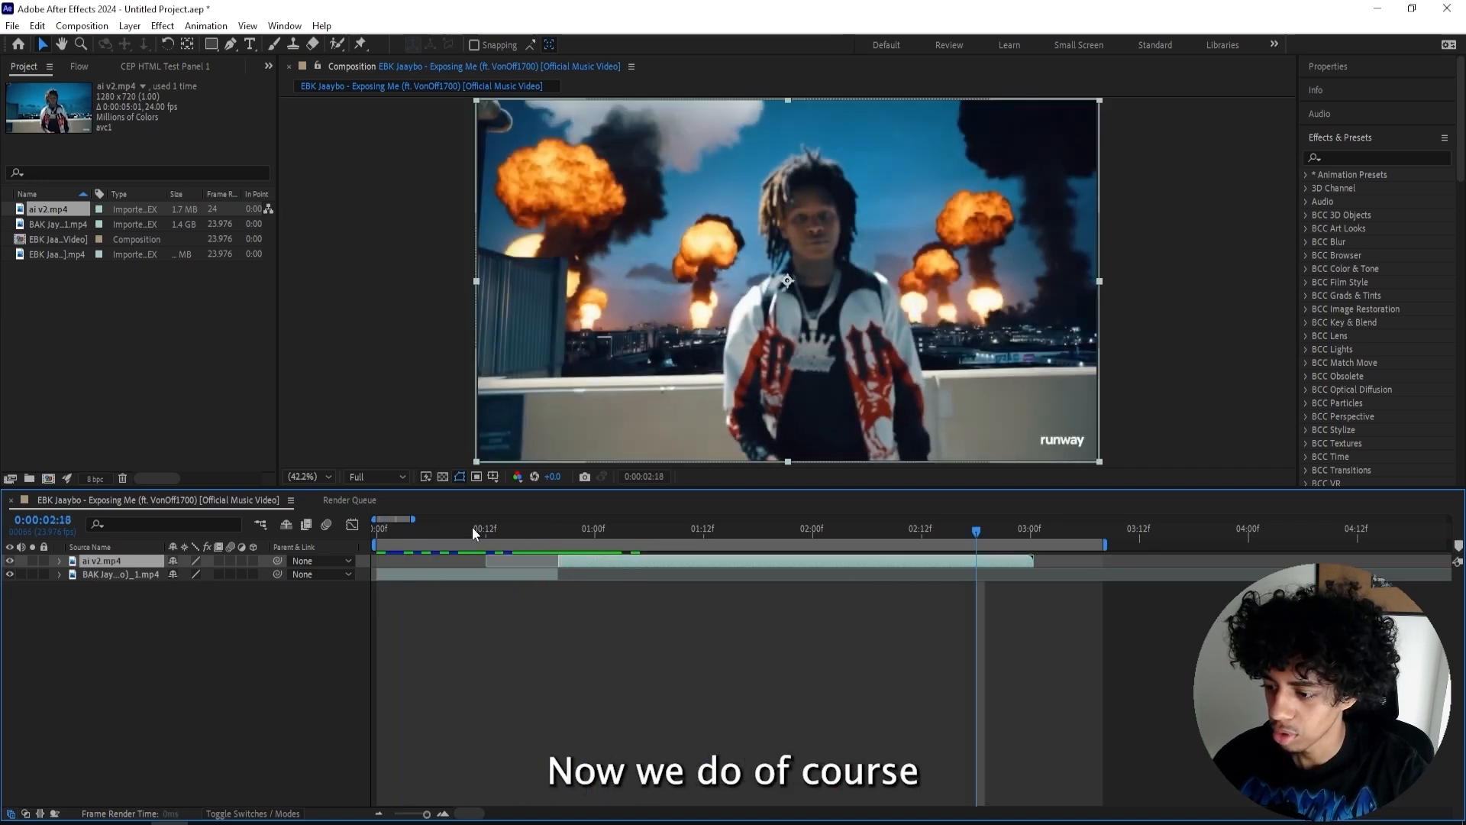
pyautogui.moveTo(472, 526); pyautogui.dragTo(190, 558)
pyautogui.moveTo(544, 529); pyautogui.dragTo(930, 519)
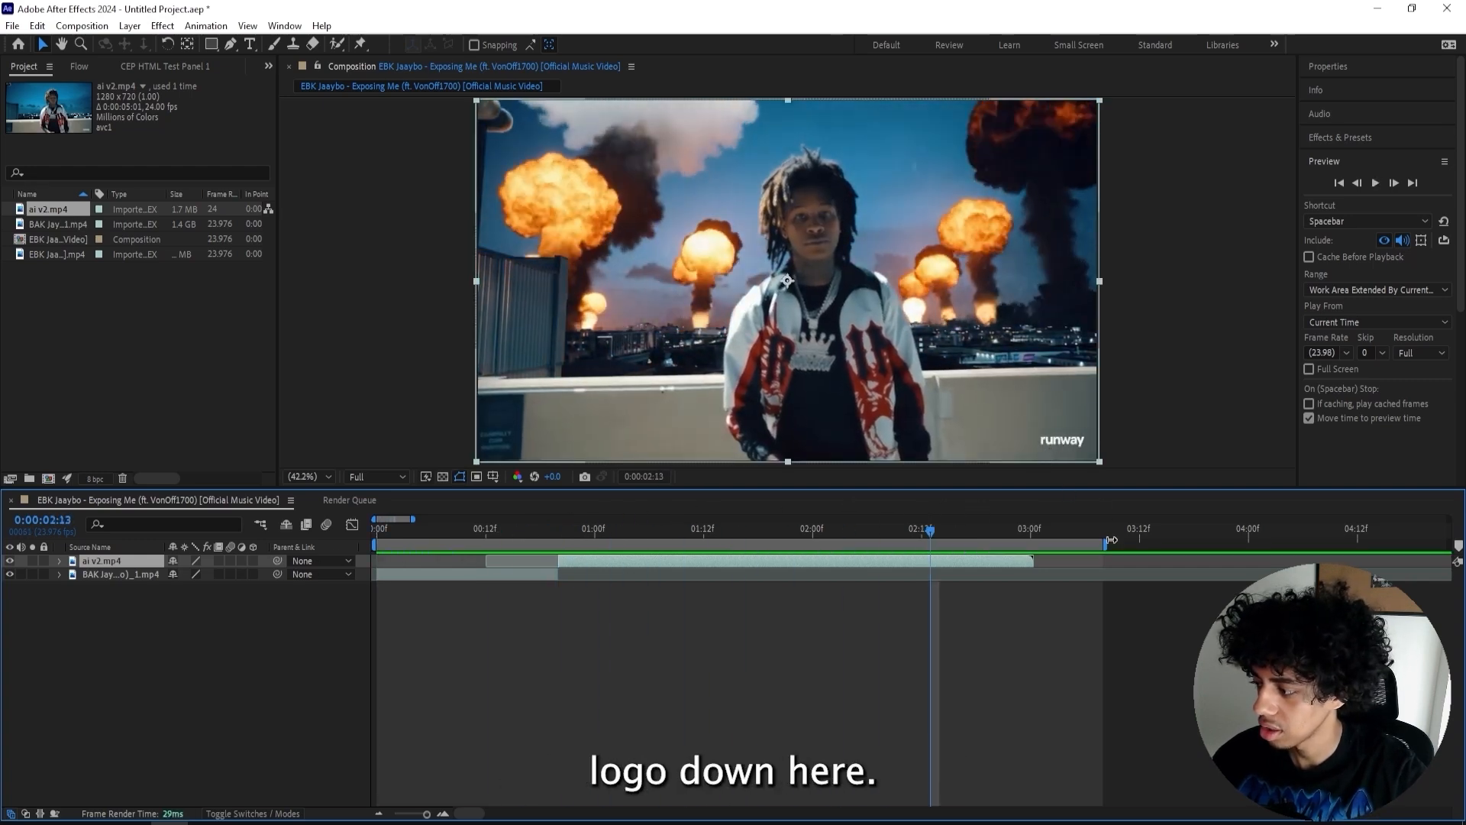
pyautogui.moveTo(1112, 540); pyautogui.dragTo(1048, 546)
pyautogui.moveTo(891, 529); pyautogui.dragTo(553, 538)
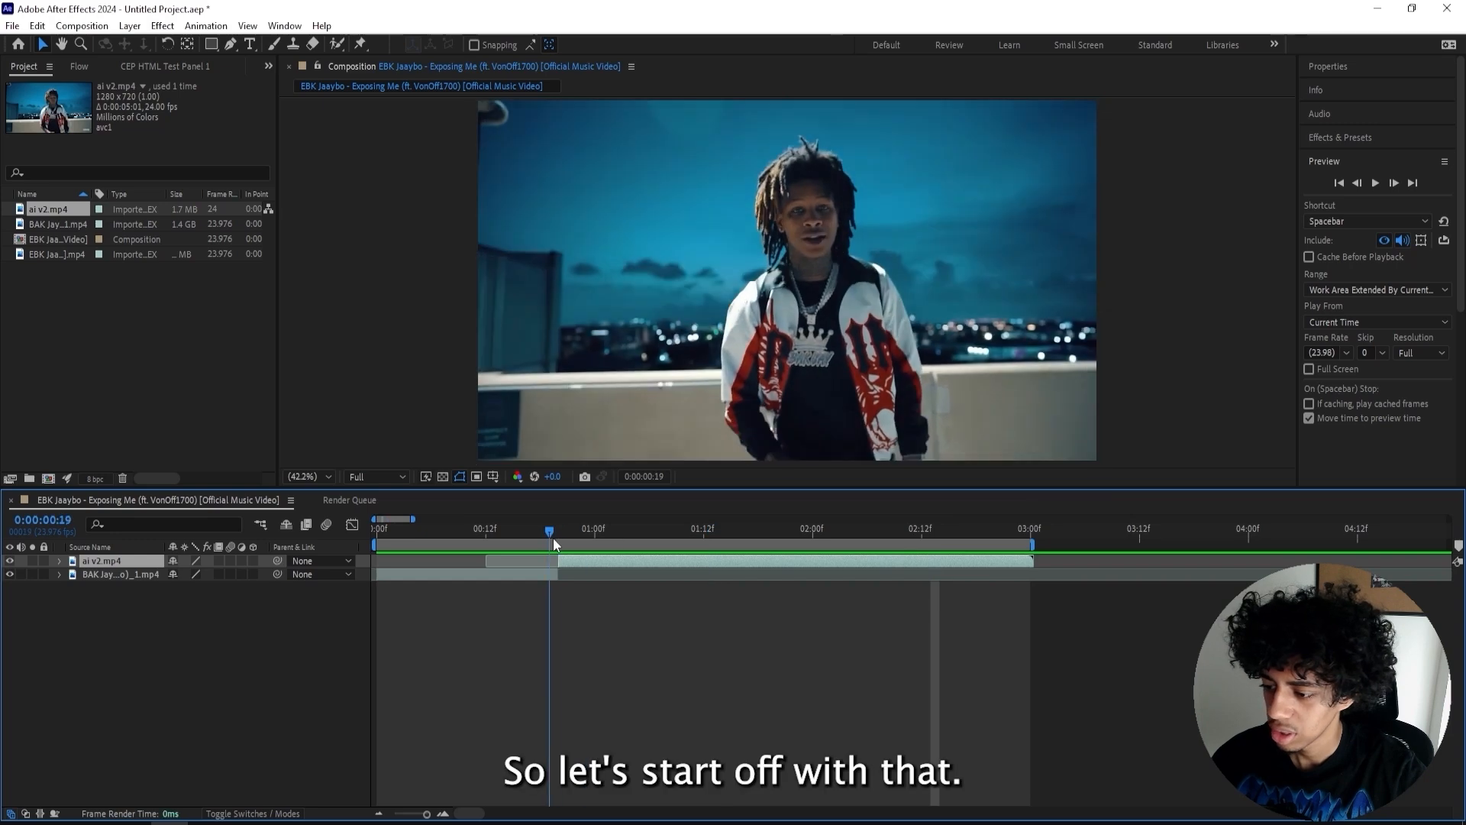
# - Draw a rectangle mask over the runway watermark in the corner and invert it
pyautogui.press('q')
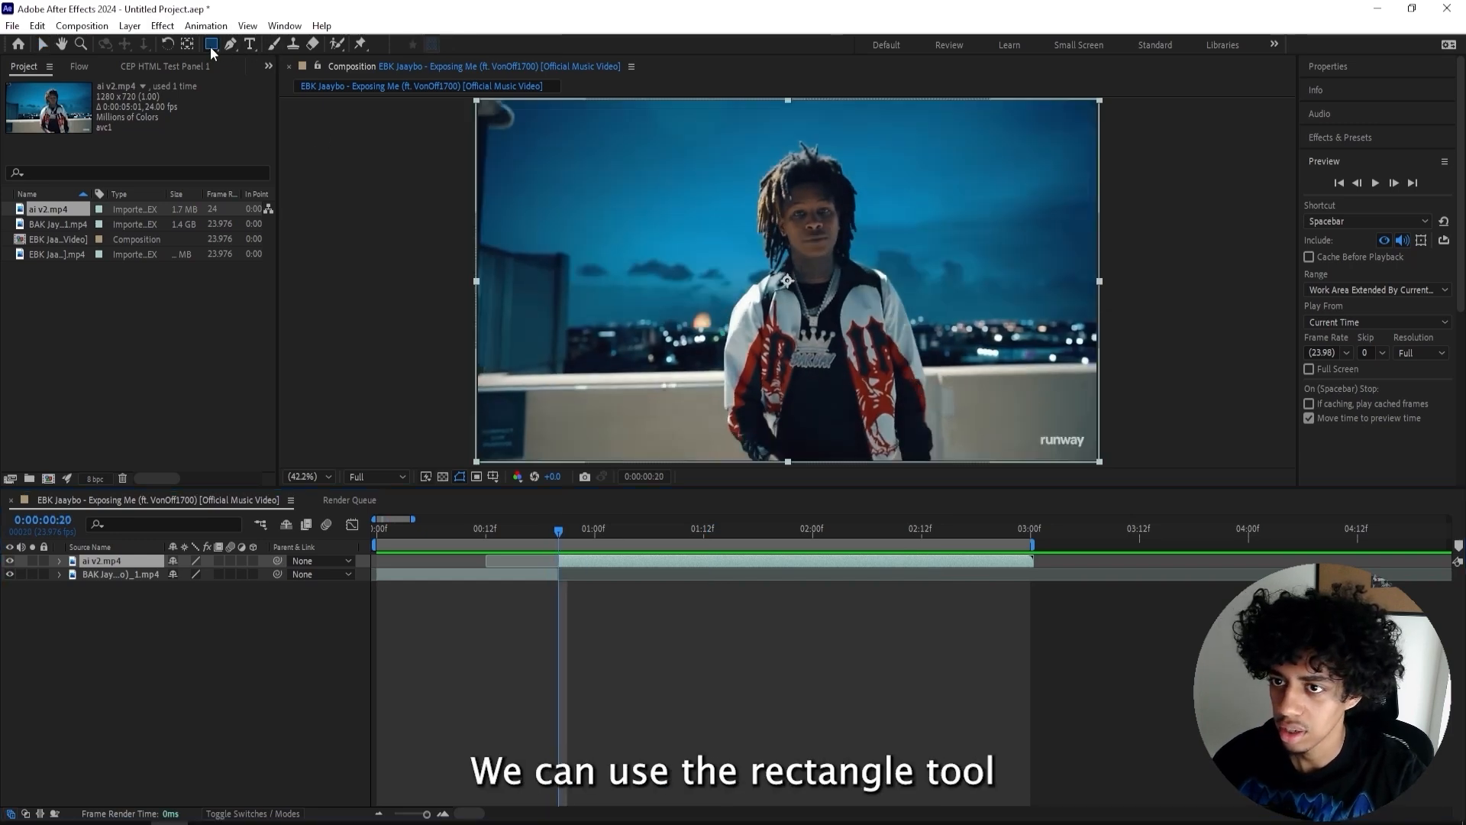
pyautogui.moveTo(1025, 427); pyautogui.dragTo(1095, 462)
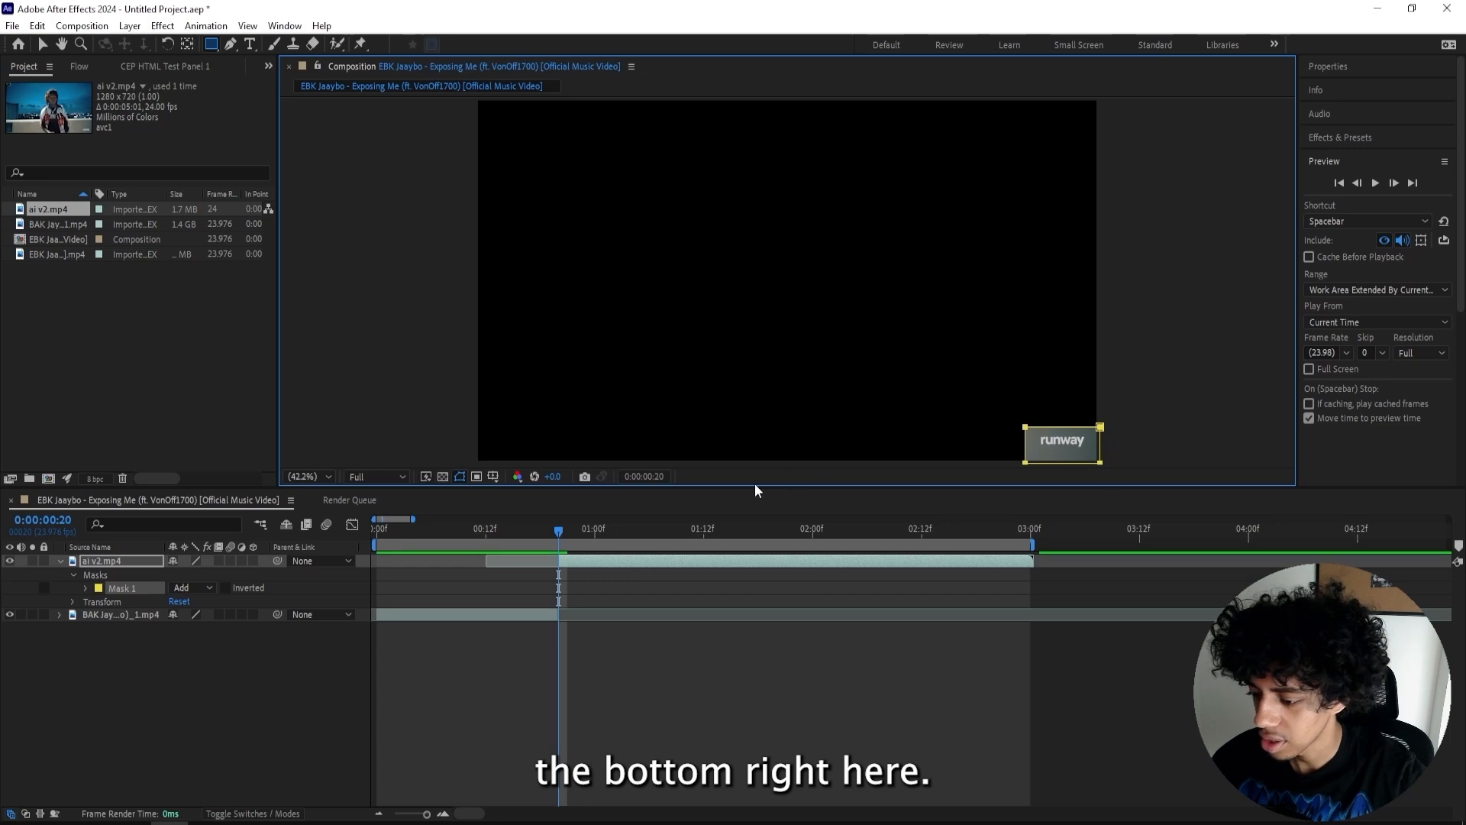
pyautogui.click(226, 588)
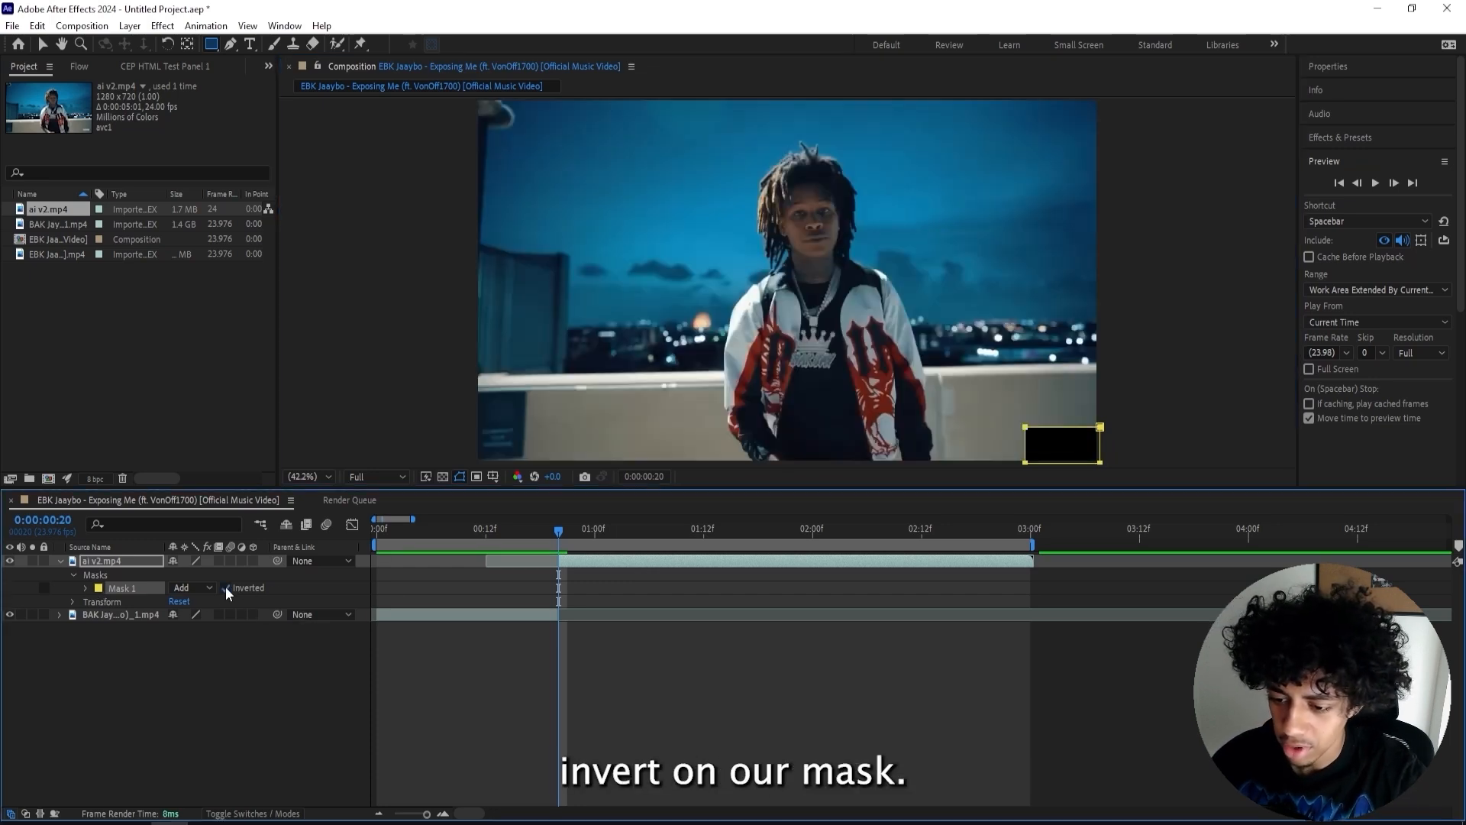
pyautogui.press('v')
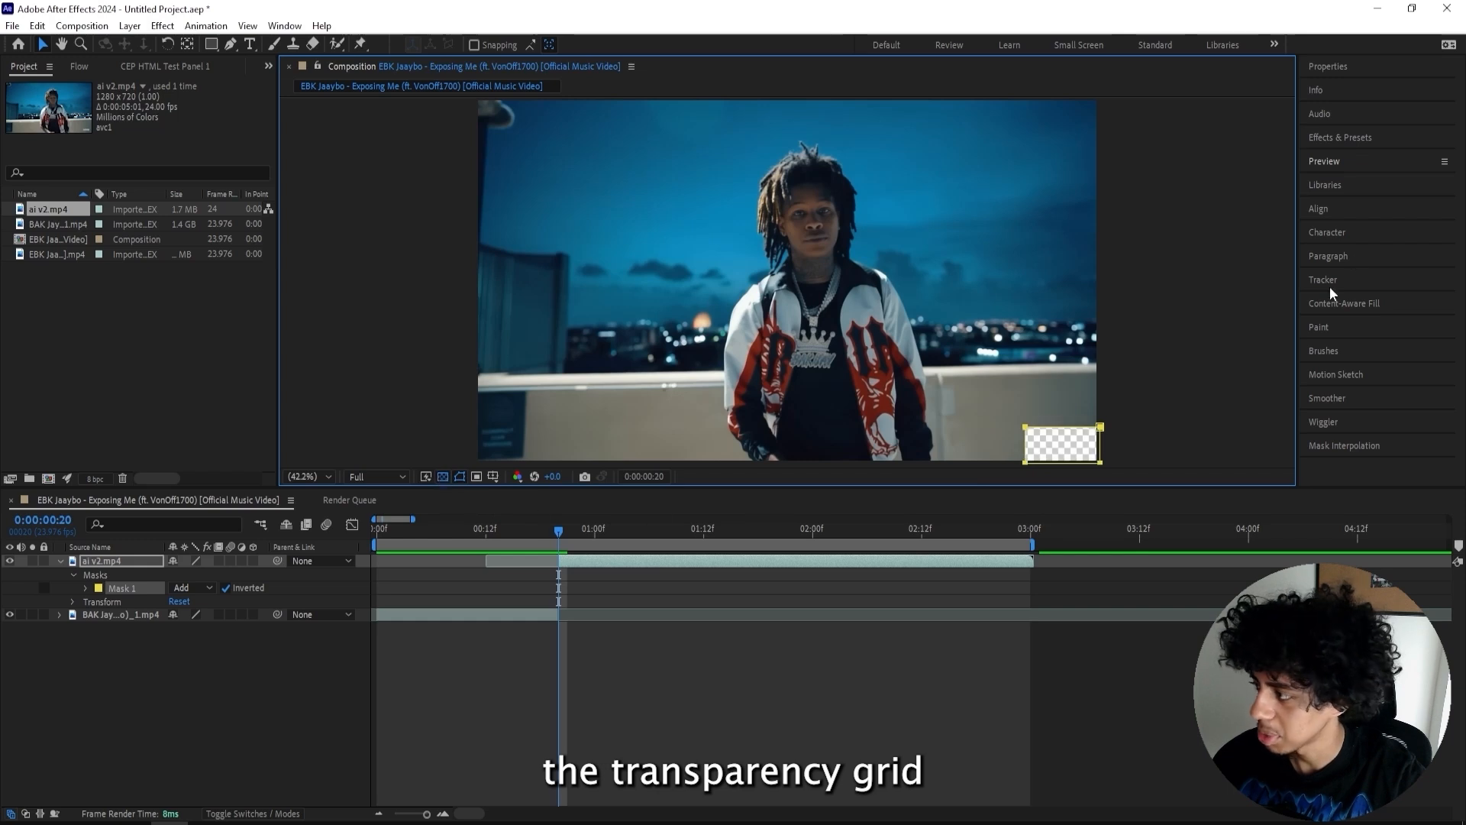
# - Open the Content-Aware Fill panel and generate a fill layer for the masked watermark area
pyautogui.click(1344, 303)
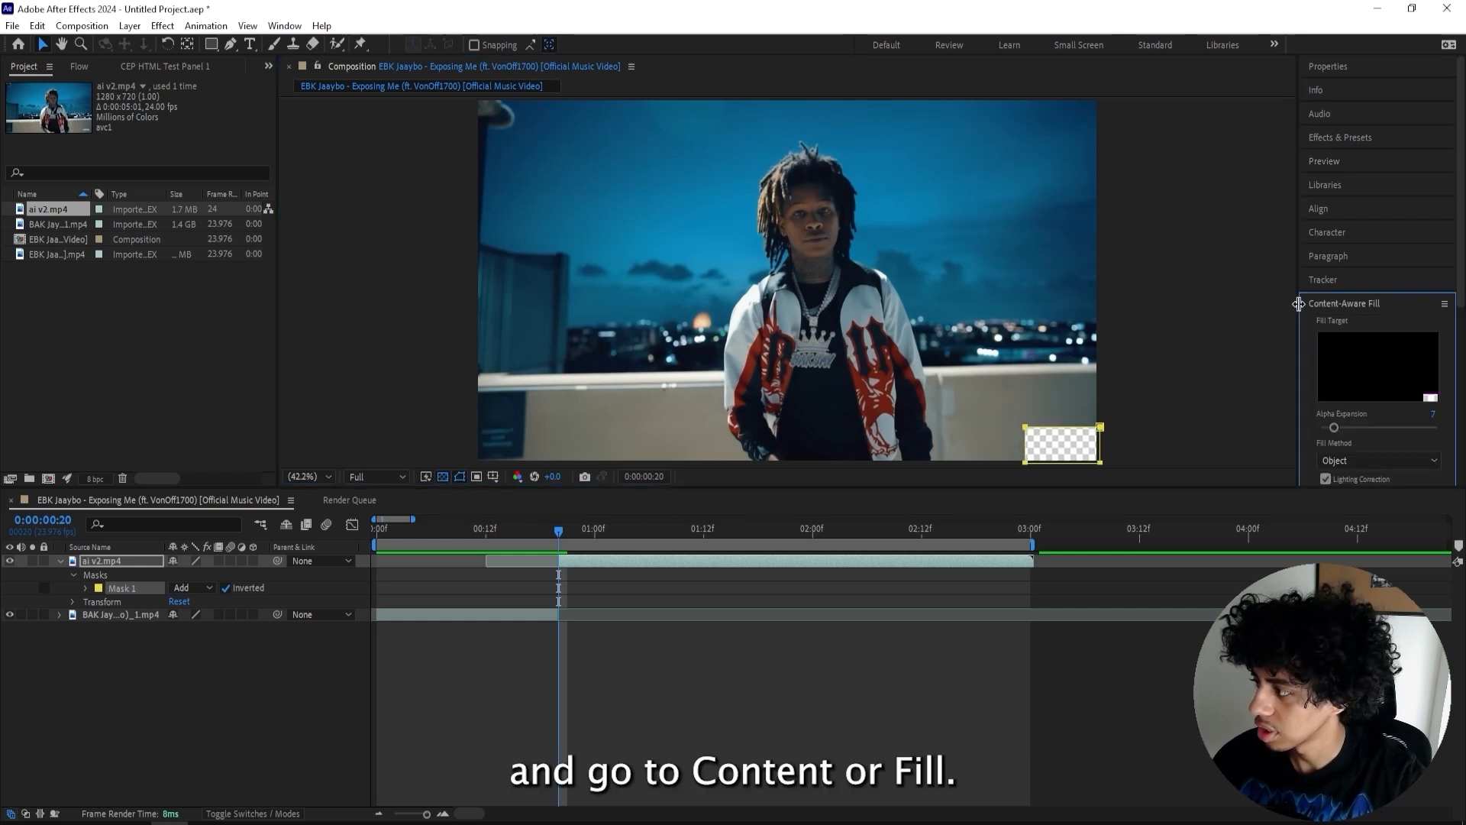
pyautogui.moveTo(1298, 304); pyautogui.dragTo(1113, 304)
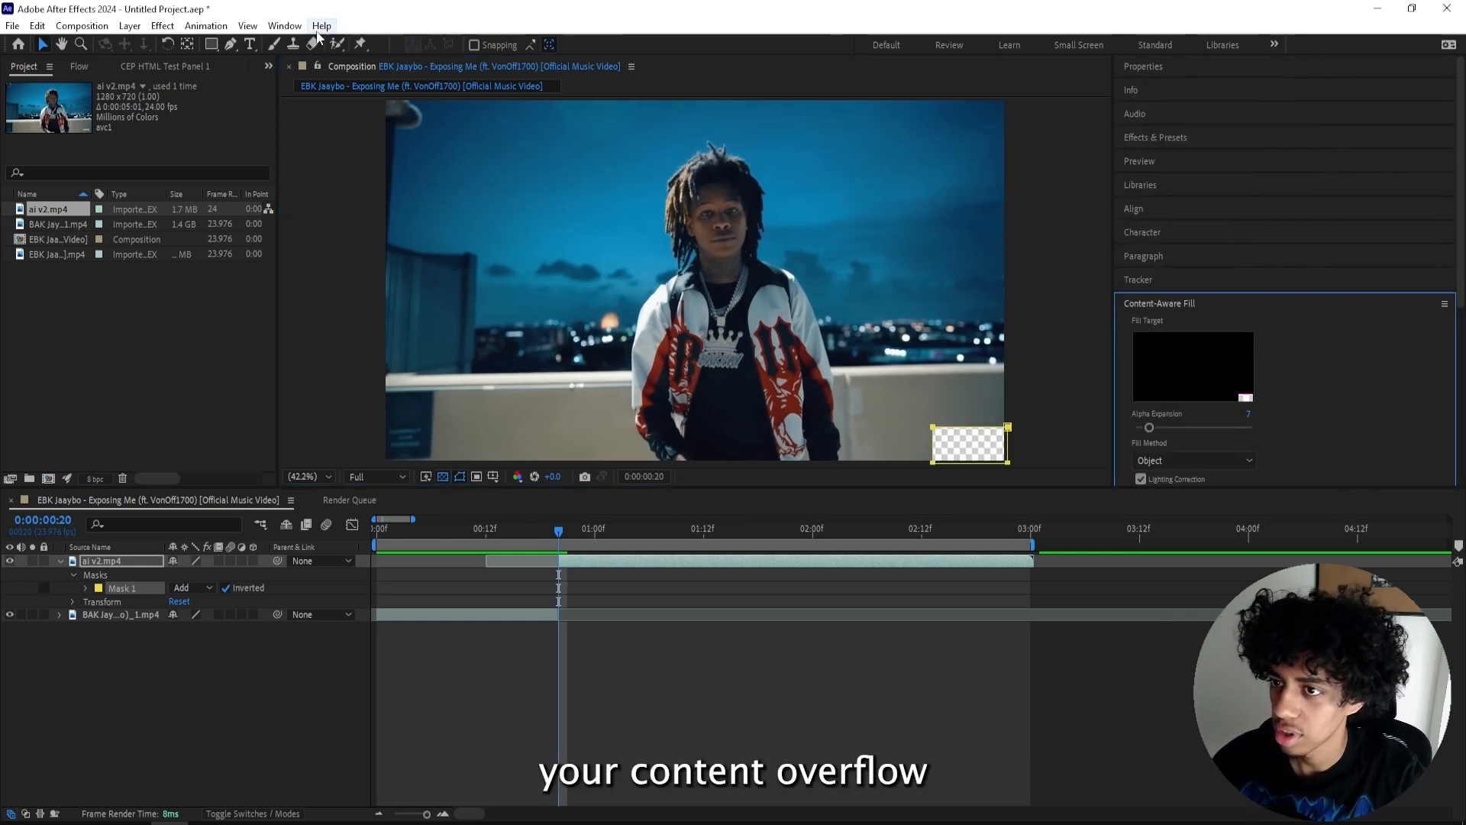
pyautogui.click(284, 25)
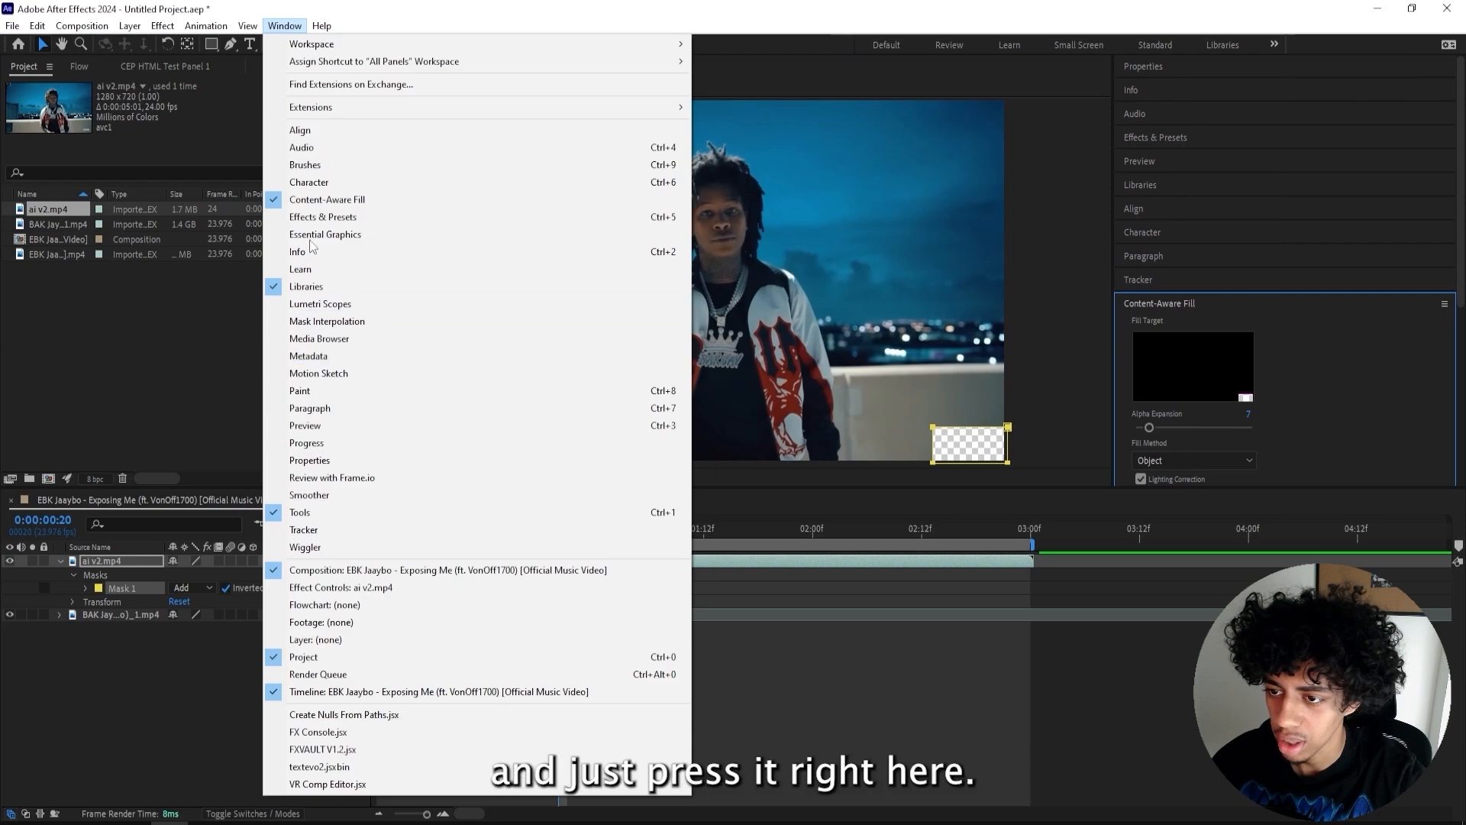
pyautogui.click(329, 201)
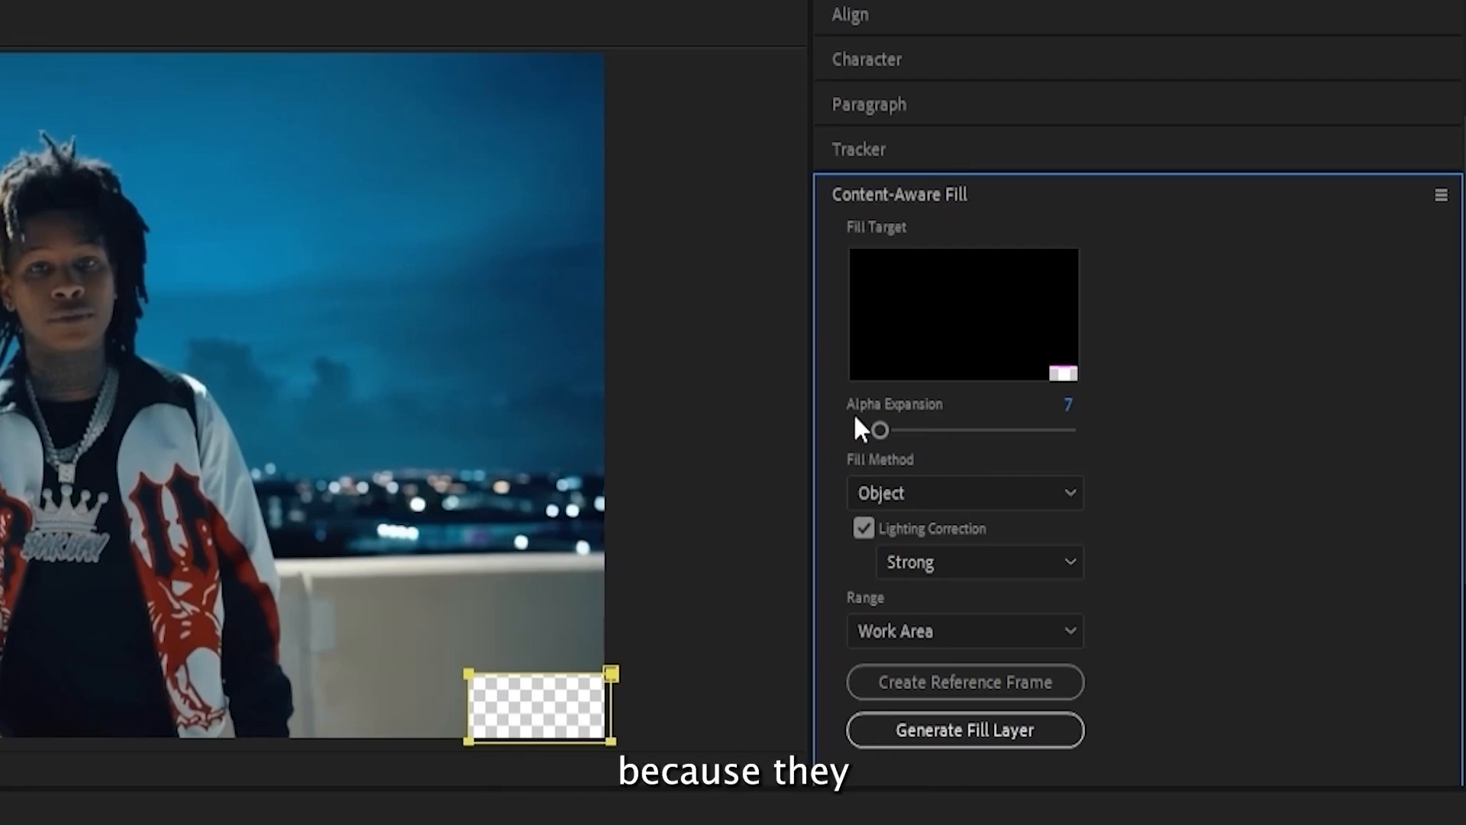
pyautogui.click(773, 451)
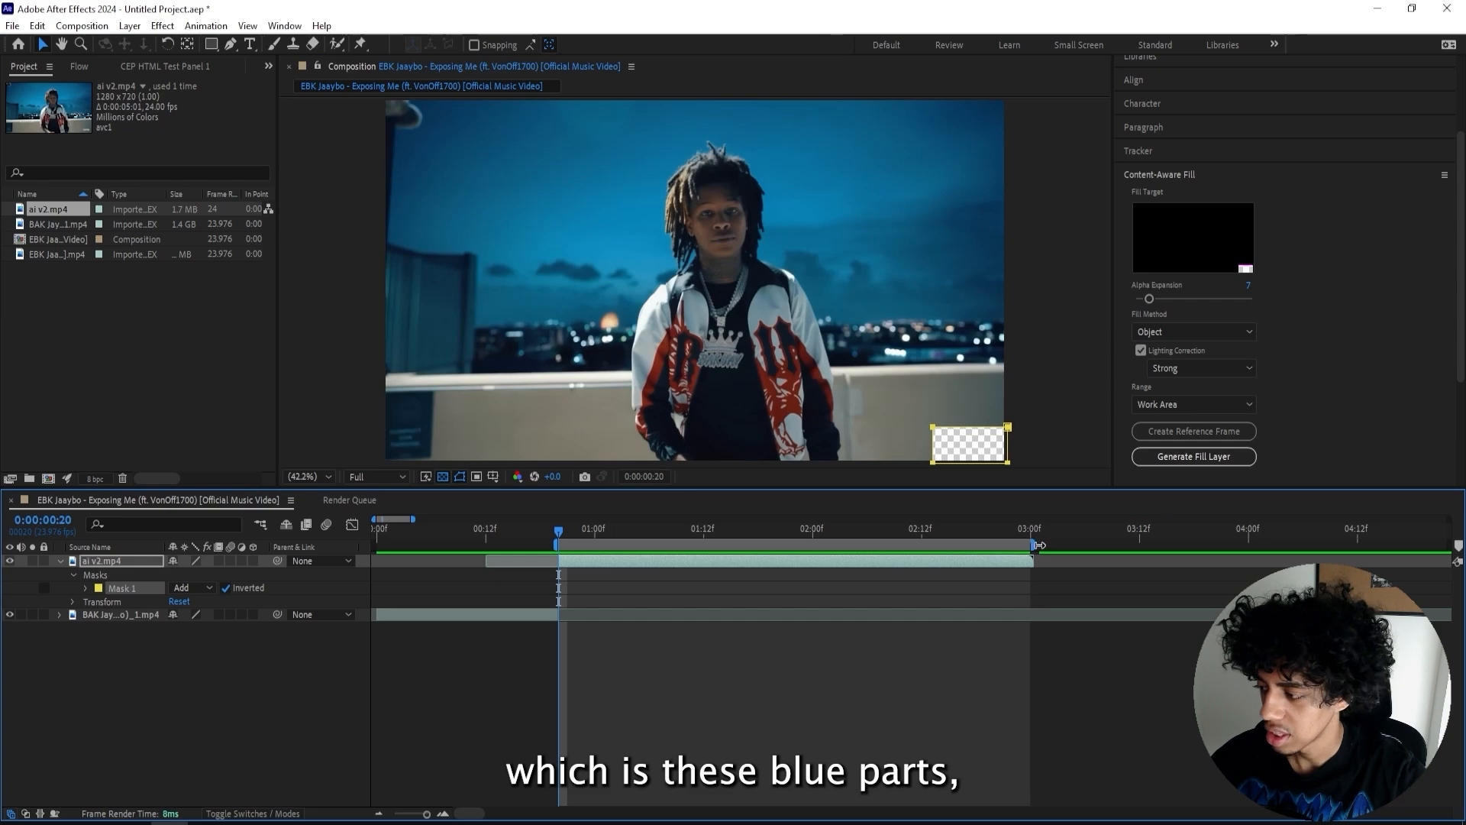
pyautogui.scroll(-3, 1290, 375)
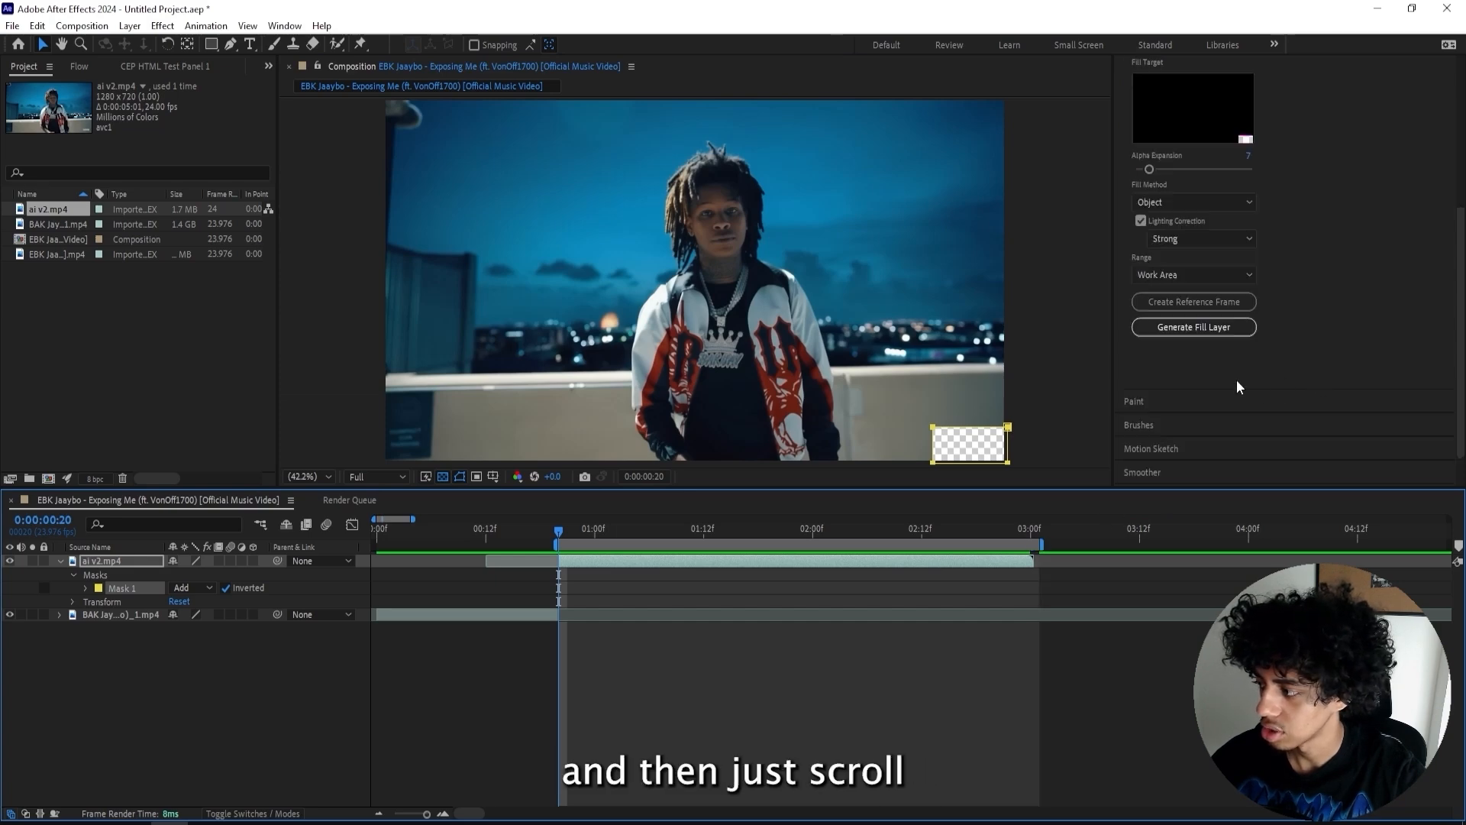
pyautogui.scroll(3, 1222, 359)
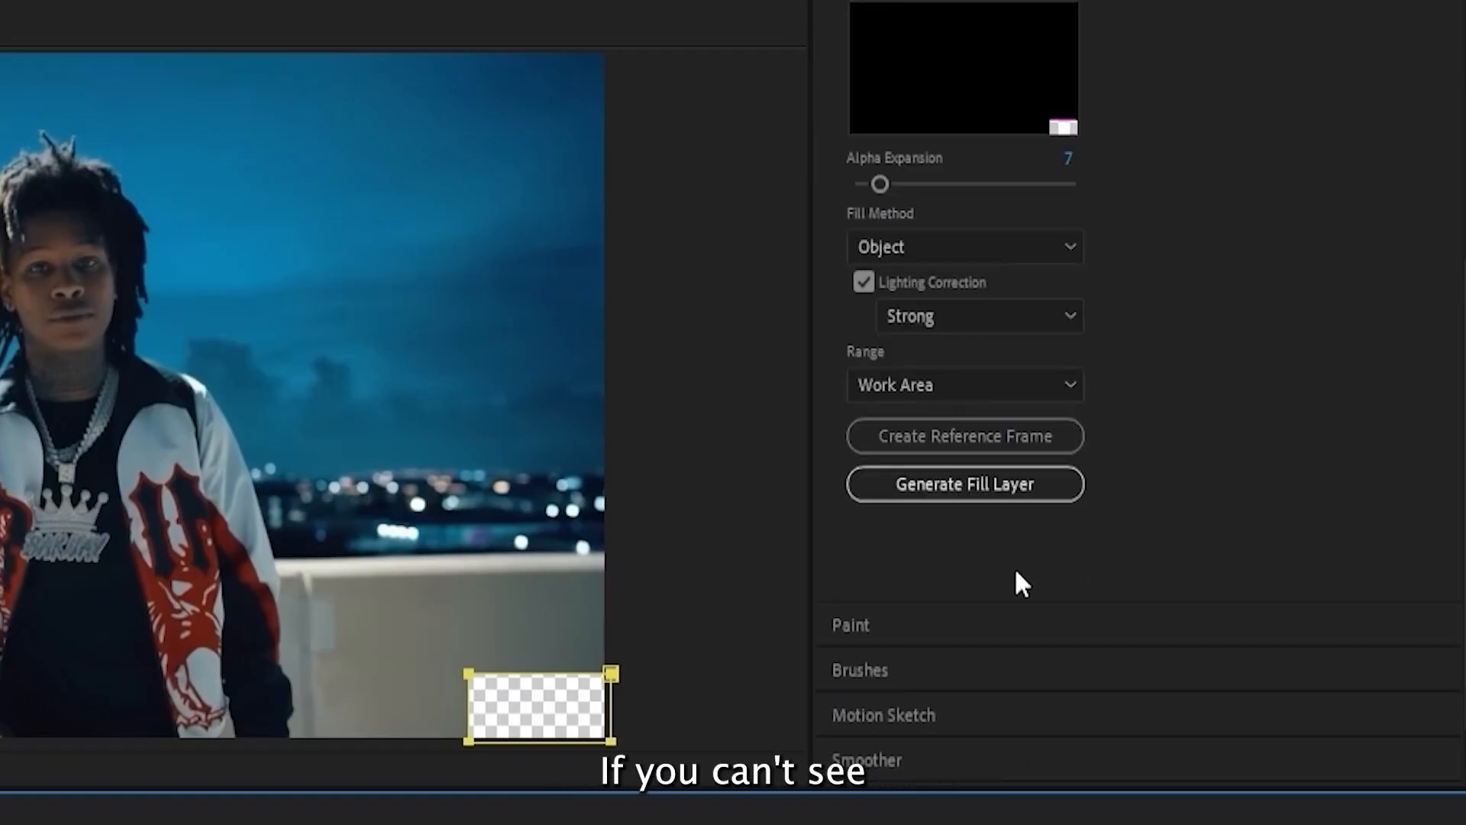
pyautogui.click(1003, 599)
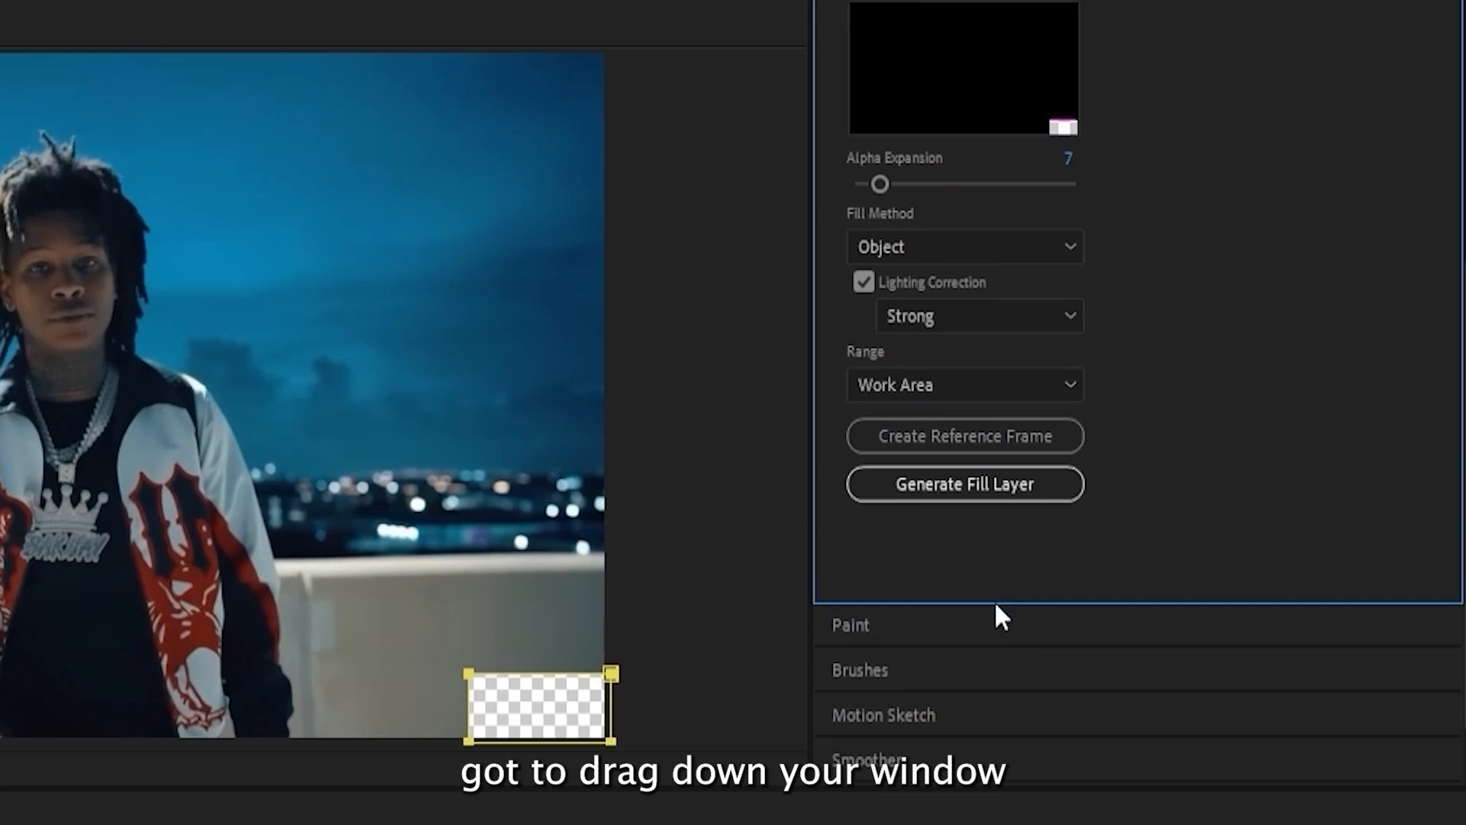
pyautogui.moveTo(998, 599); pyautogui.dragTo(966, 650)
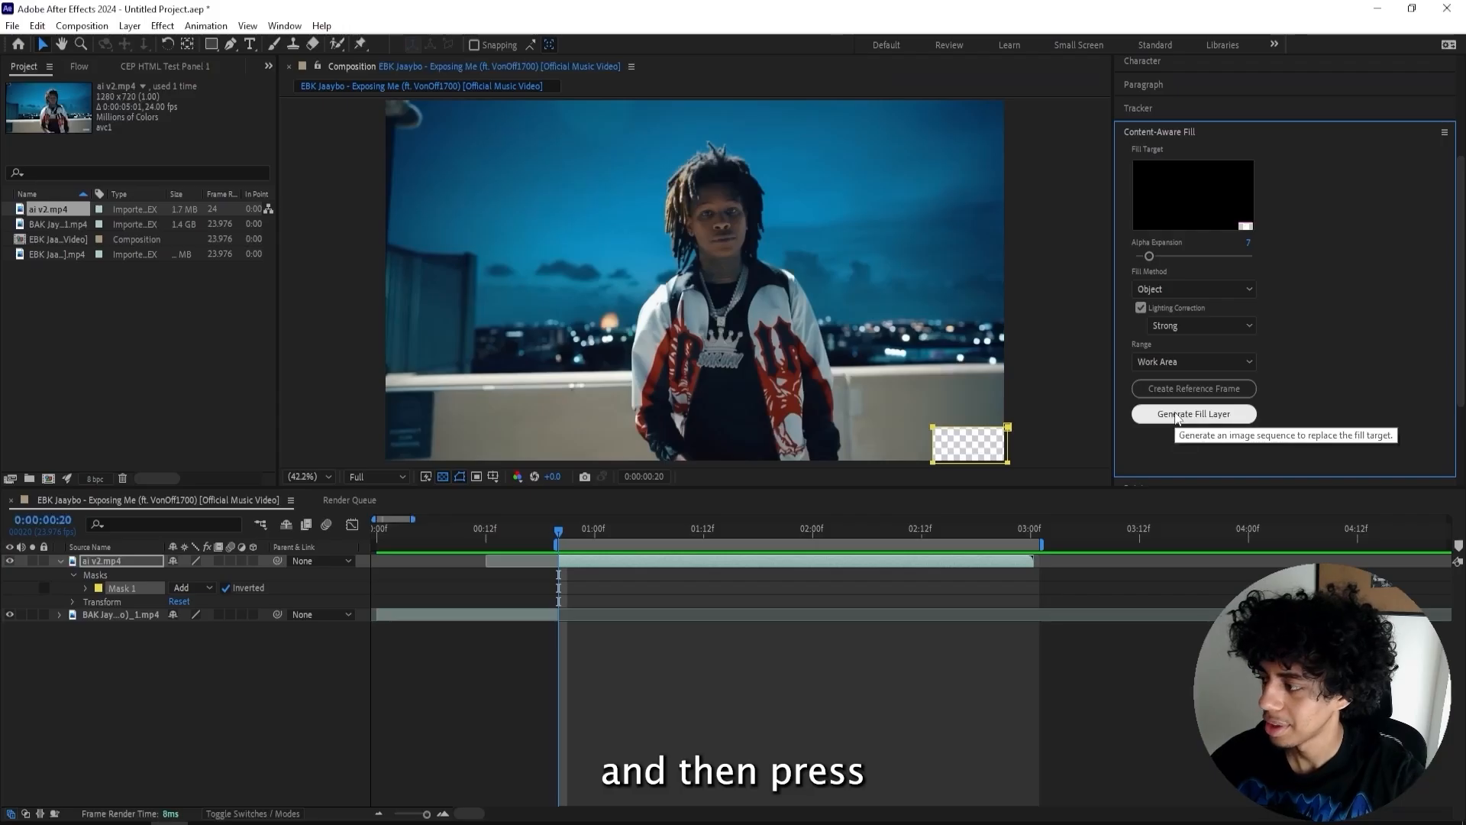
pyautogui.click(961, 648)
# - Save the project as ai war tutorial in the ai war tutorial folder
pyautogui.doubleClick(432, 183)
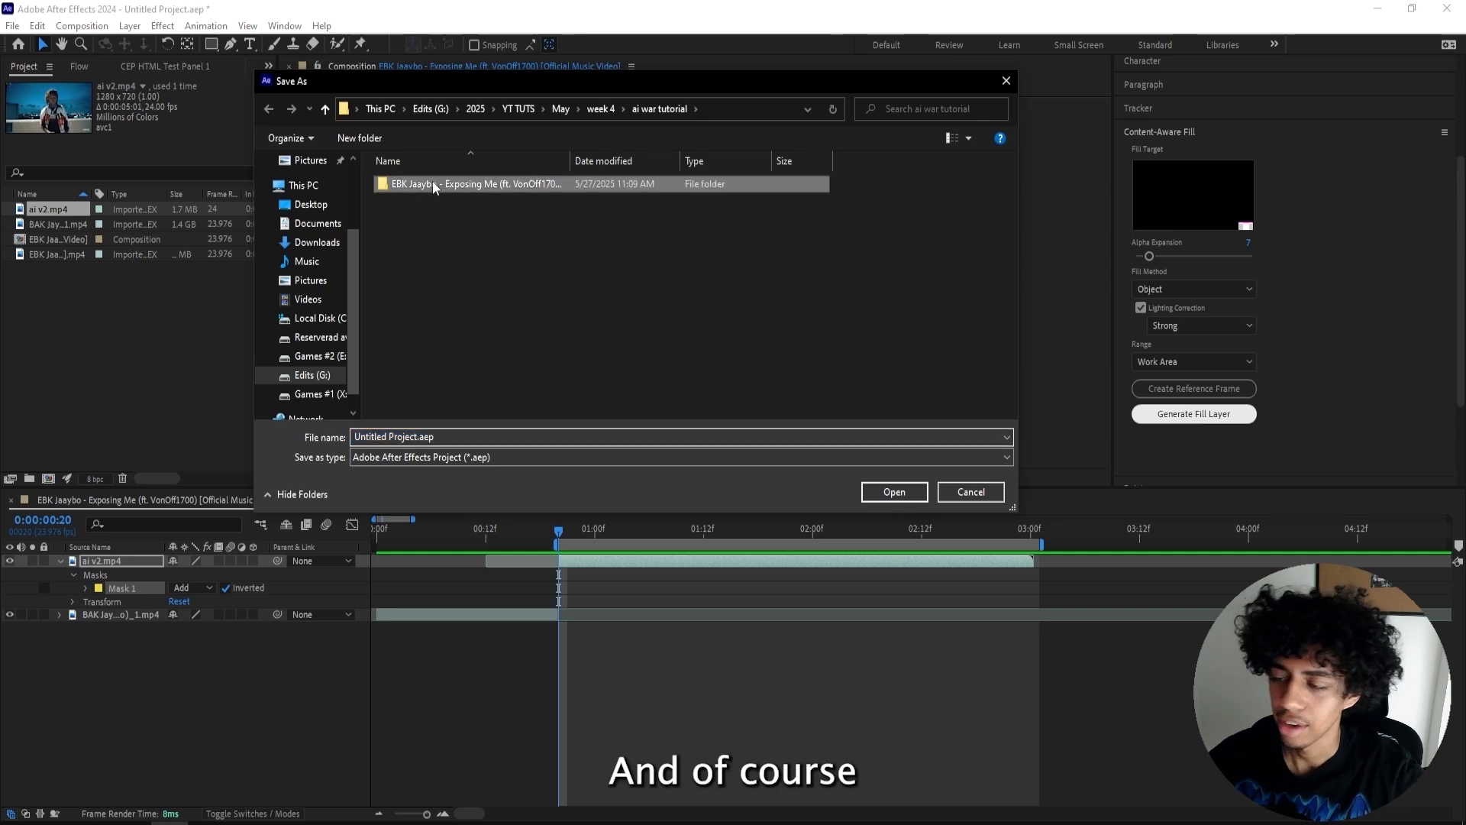
pyautogui.moveTo(355, 436); pyautogui.dragTo(437, 436)
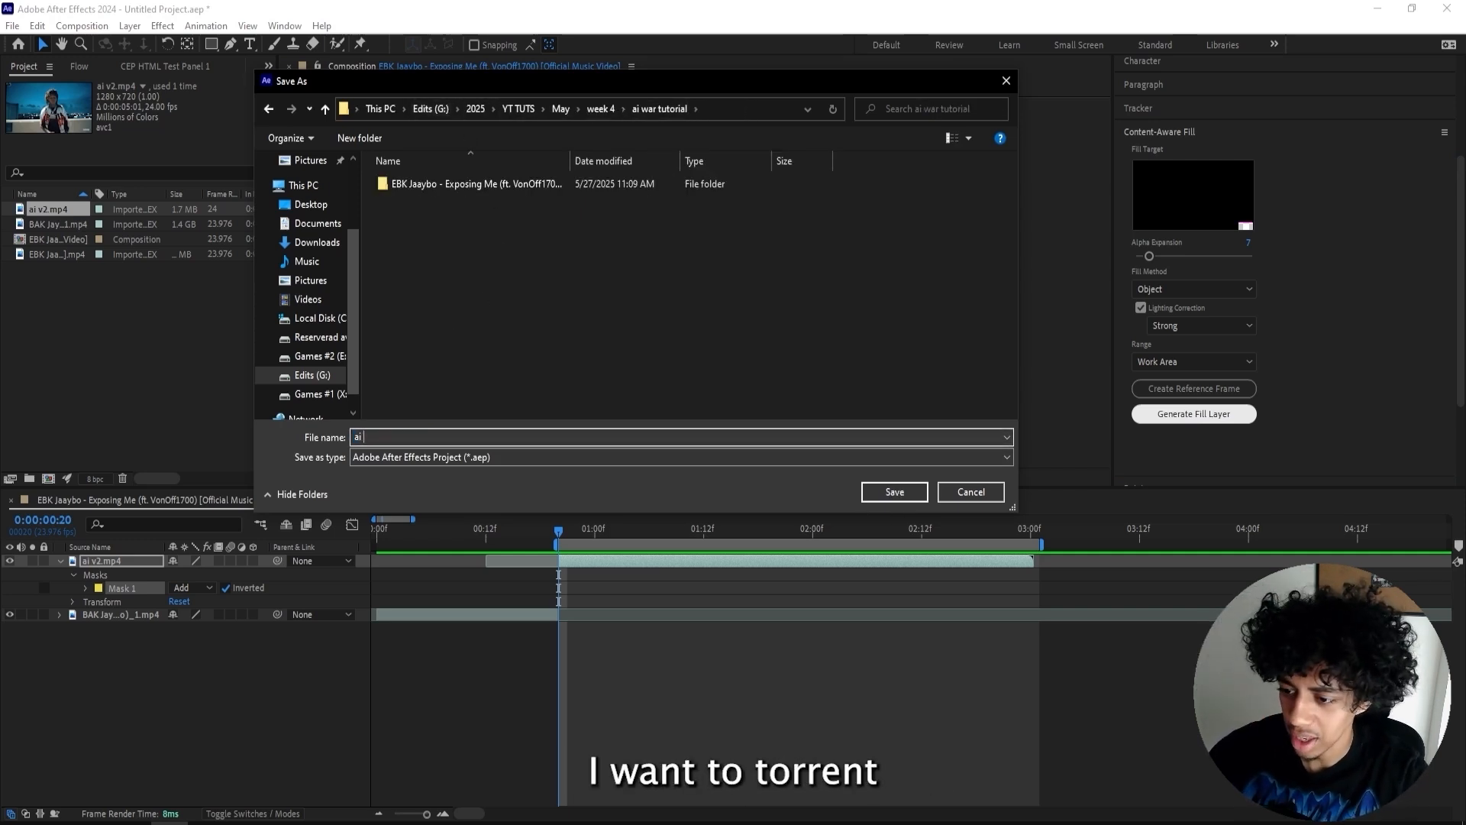
pyautogui.write('ai war tutorial')
pyautogui.press('Return')
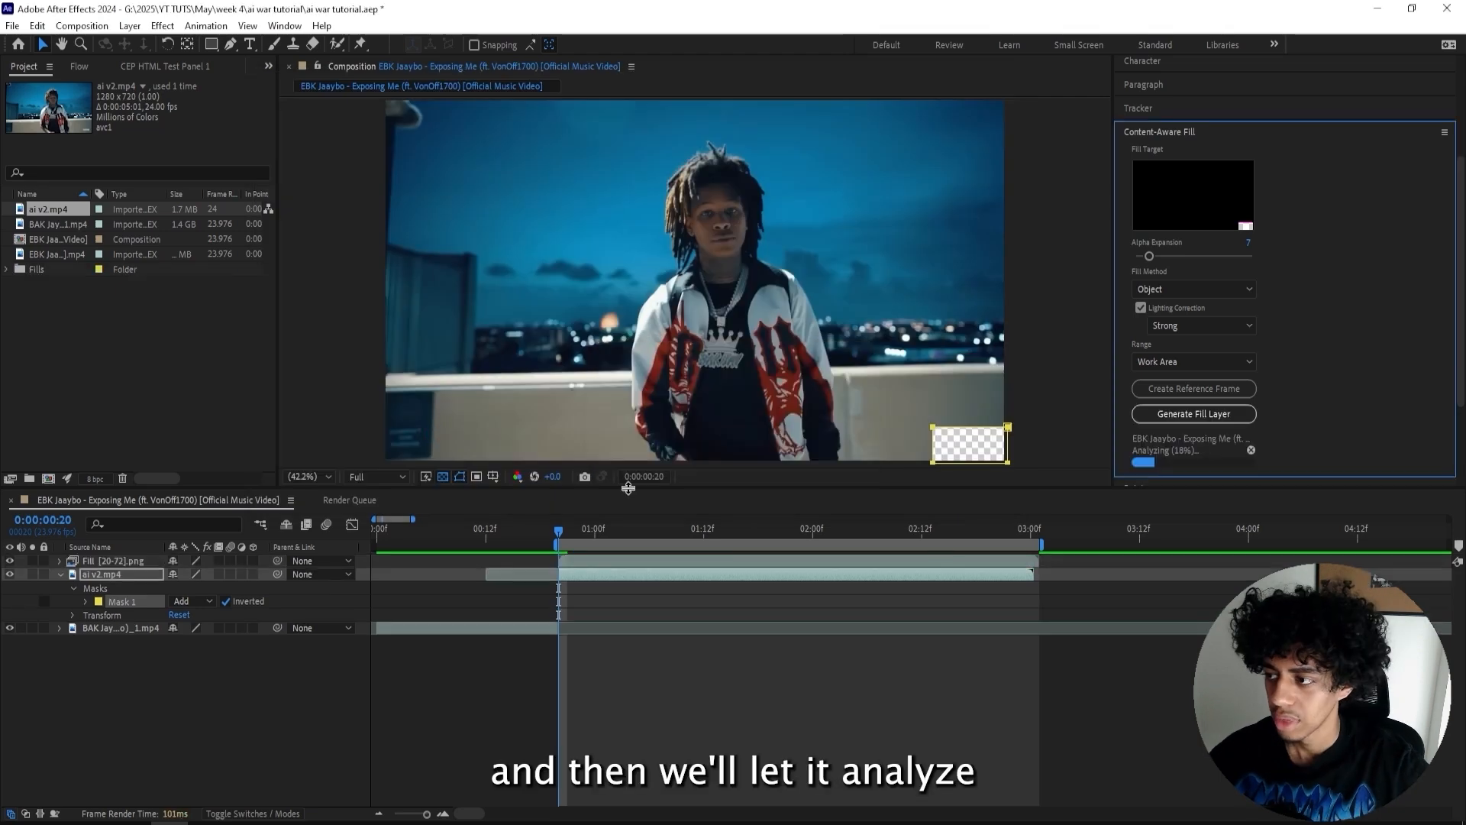
pyautogui.moveTo(547, 527); pyautogui.dragTo(440, 527)
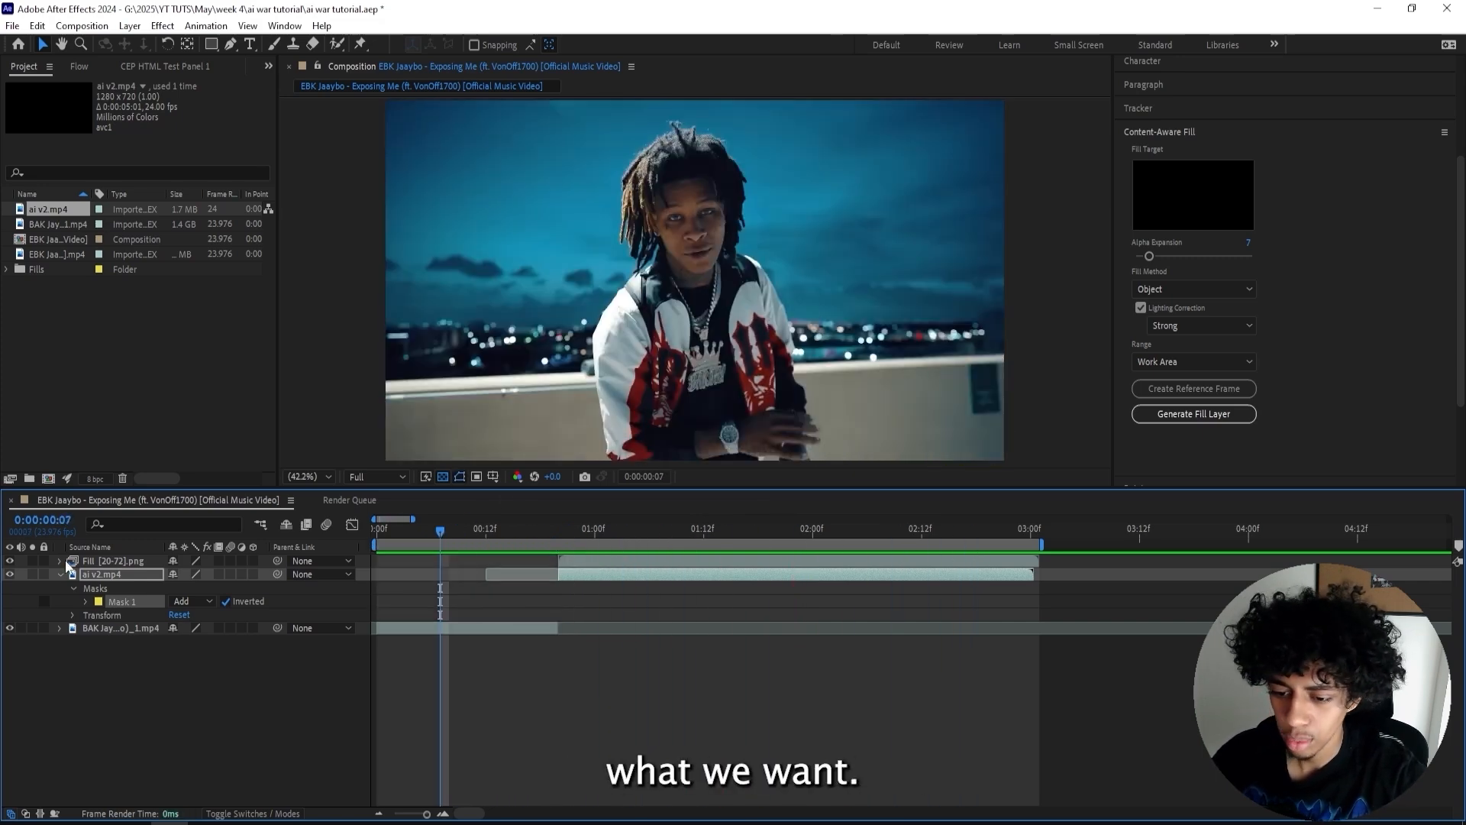
# - Add a new adjustment layer, split it at about 0:00:00:20 and delete the part before the split
pyautogui.hotkey('ctrl', 'a')
pyautogui.rightClick(509, 636)
pyautogui.moveTo(574, 445)
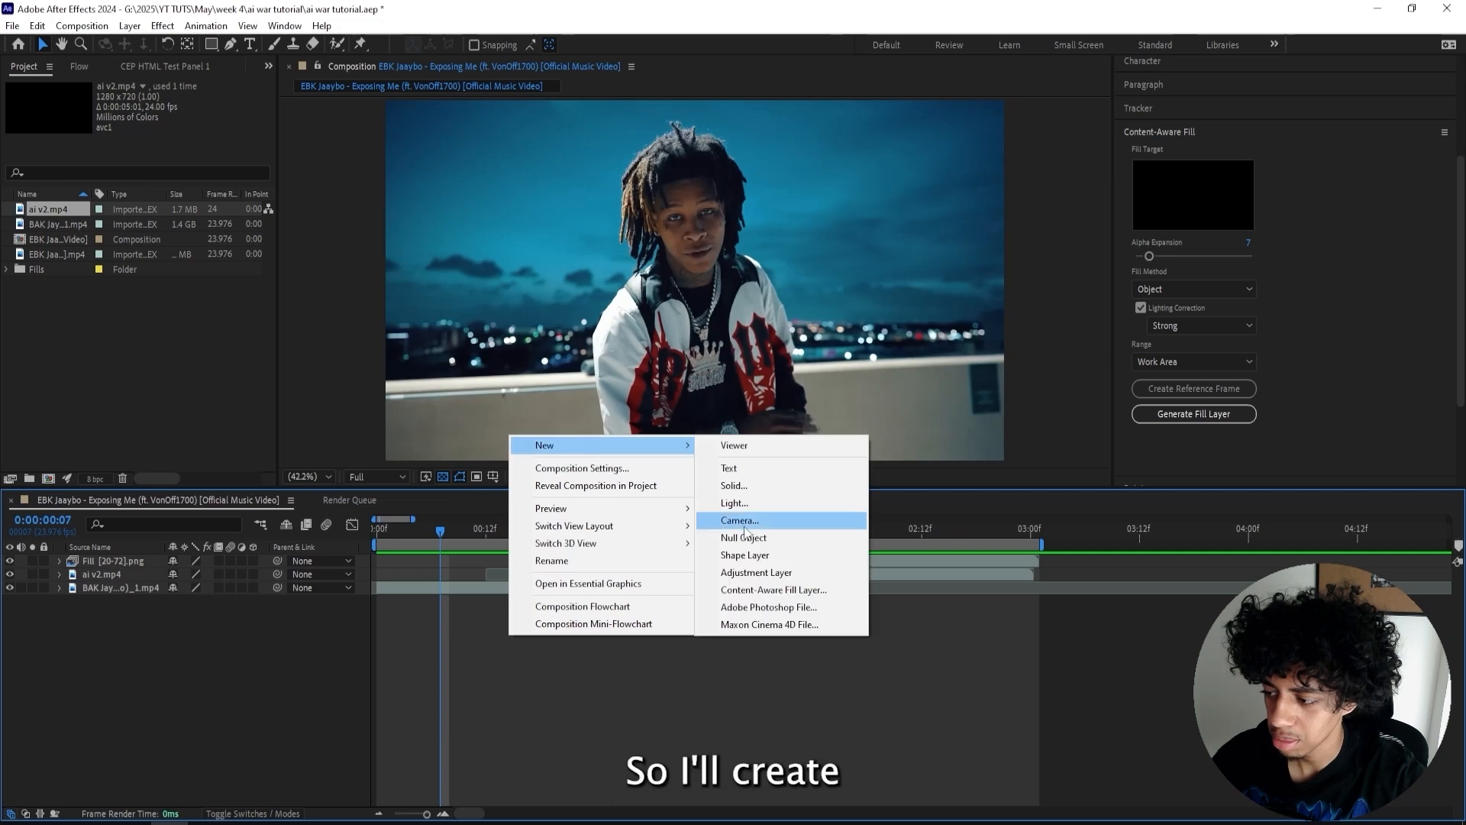
pyautogui.click(752, 574)
pyautogui.moveTo(429, 528); pyautogui.dragTo(559, 541)
pyautogui.hotkey('ctrl', 'shift', 'd')
pyautogui.click(537, 573)
pyautogui.press('Delete')
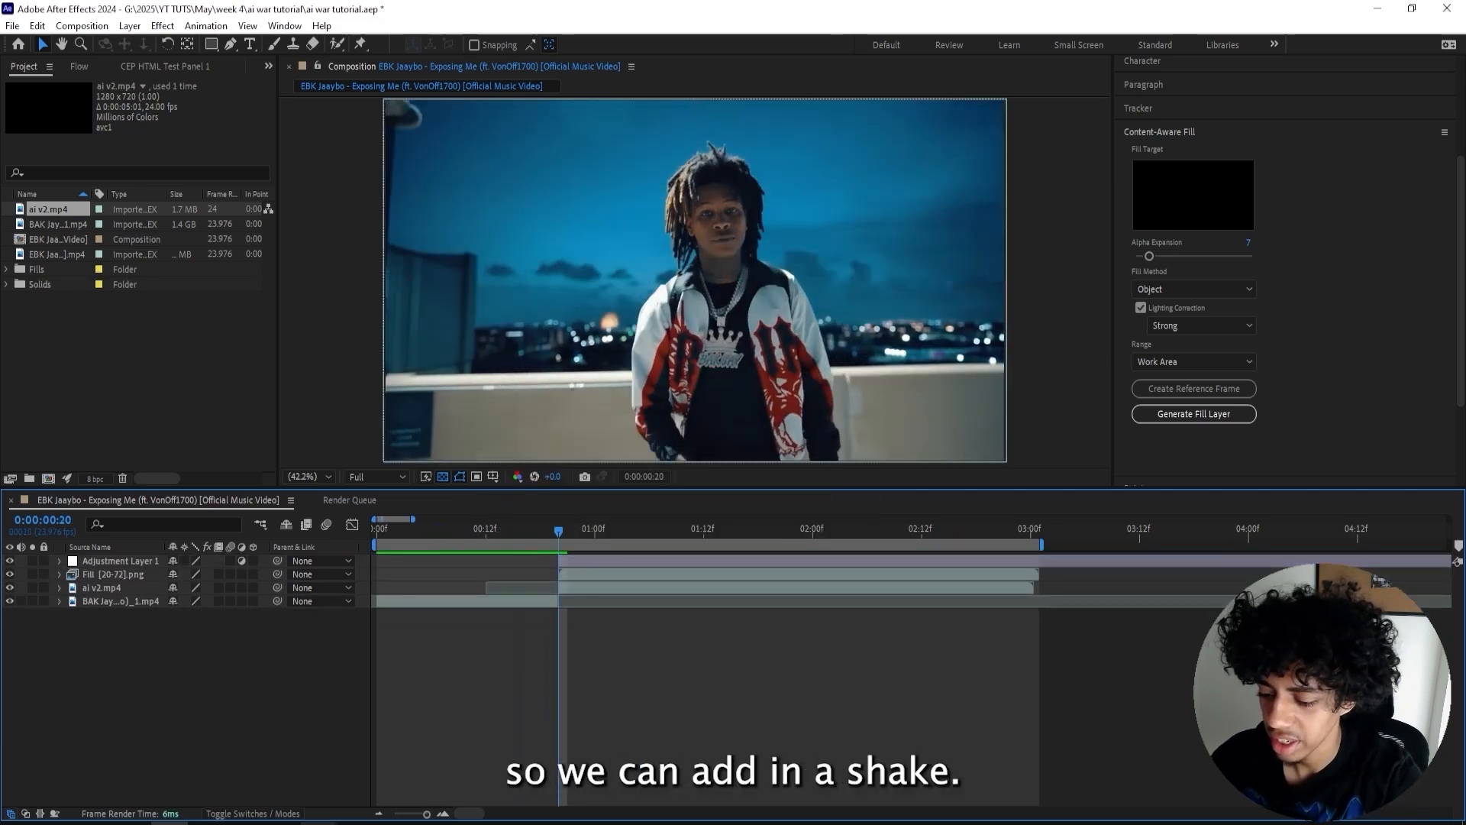
# - Apply the Subtle Shake 2 preset from the Ultimate Shake Pack user presets to the adjustment layer
pyautogui.click(559, 558)
pyautogui.click(1159, 133)
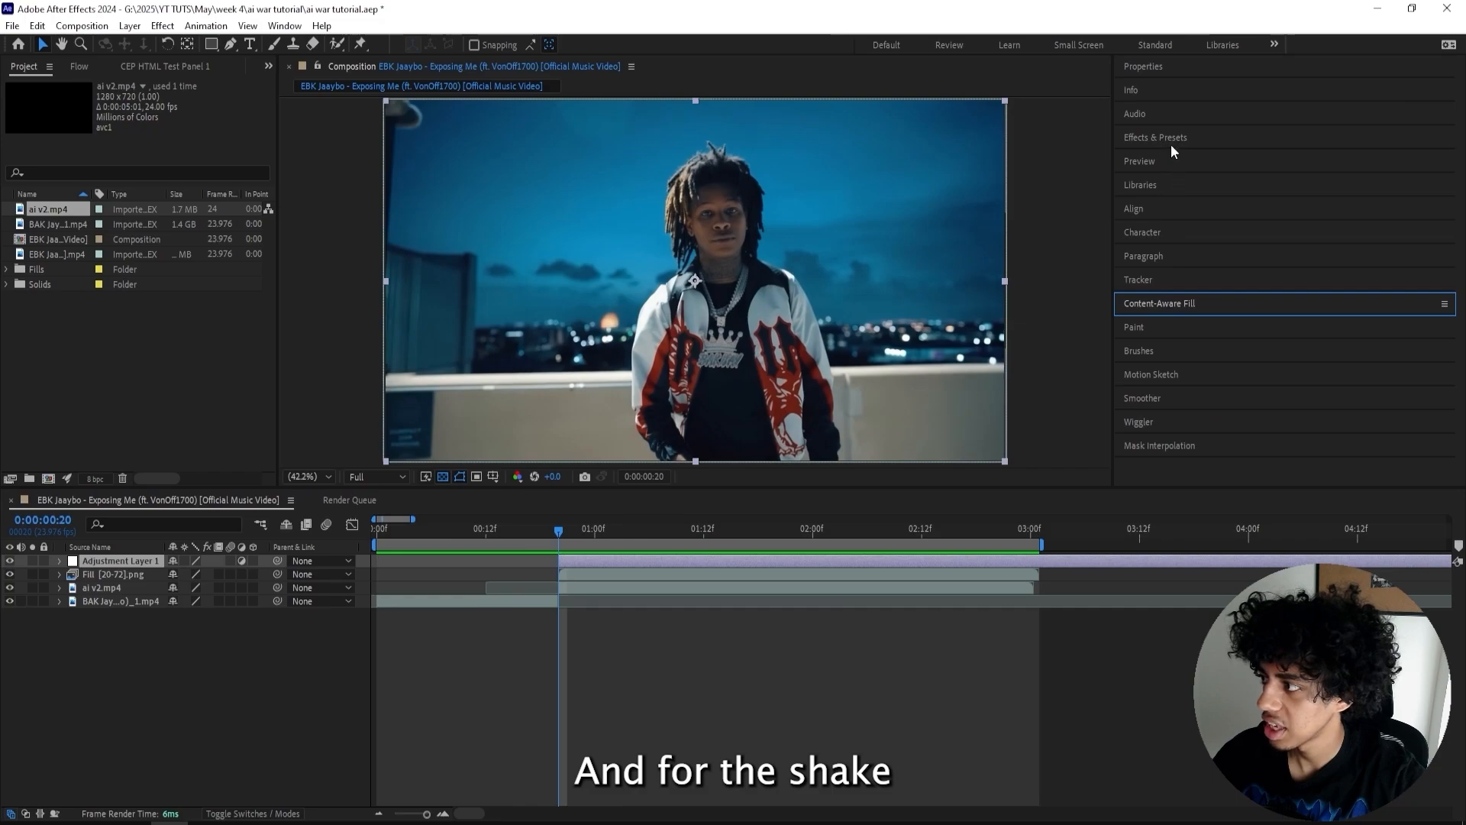
pyautogui.click(1160, 138)
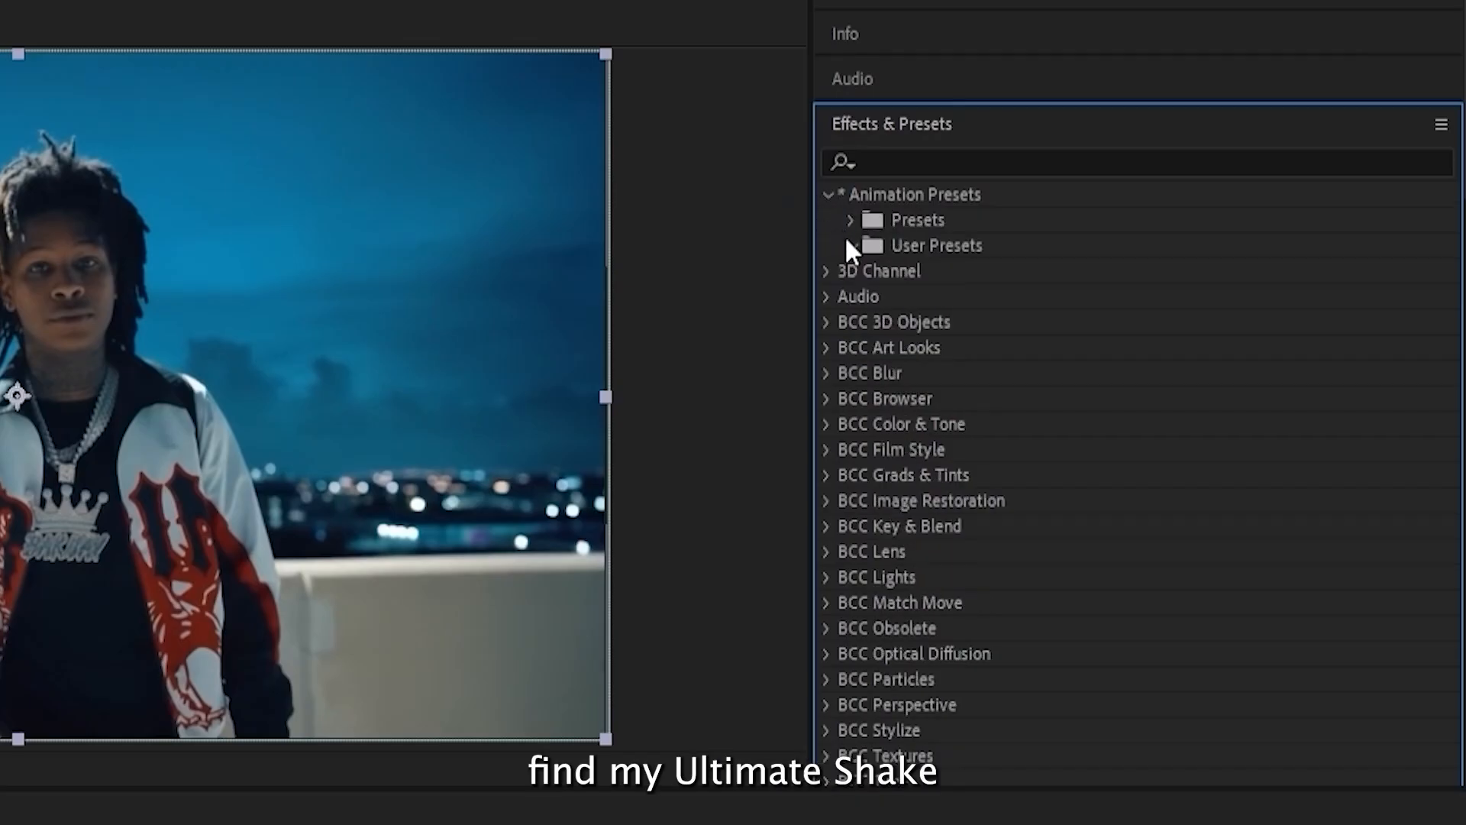
pyautogui.click(848, 245)
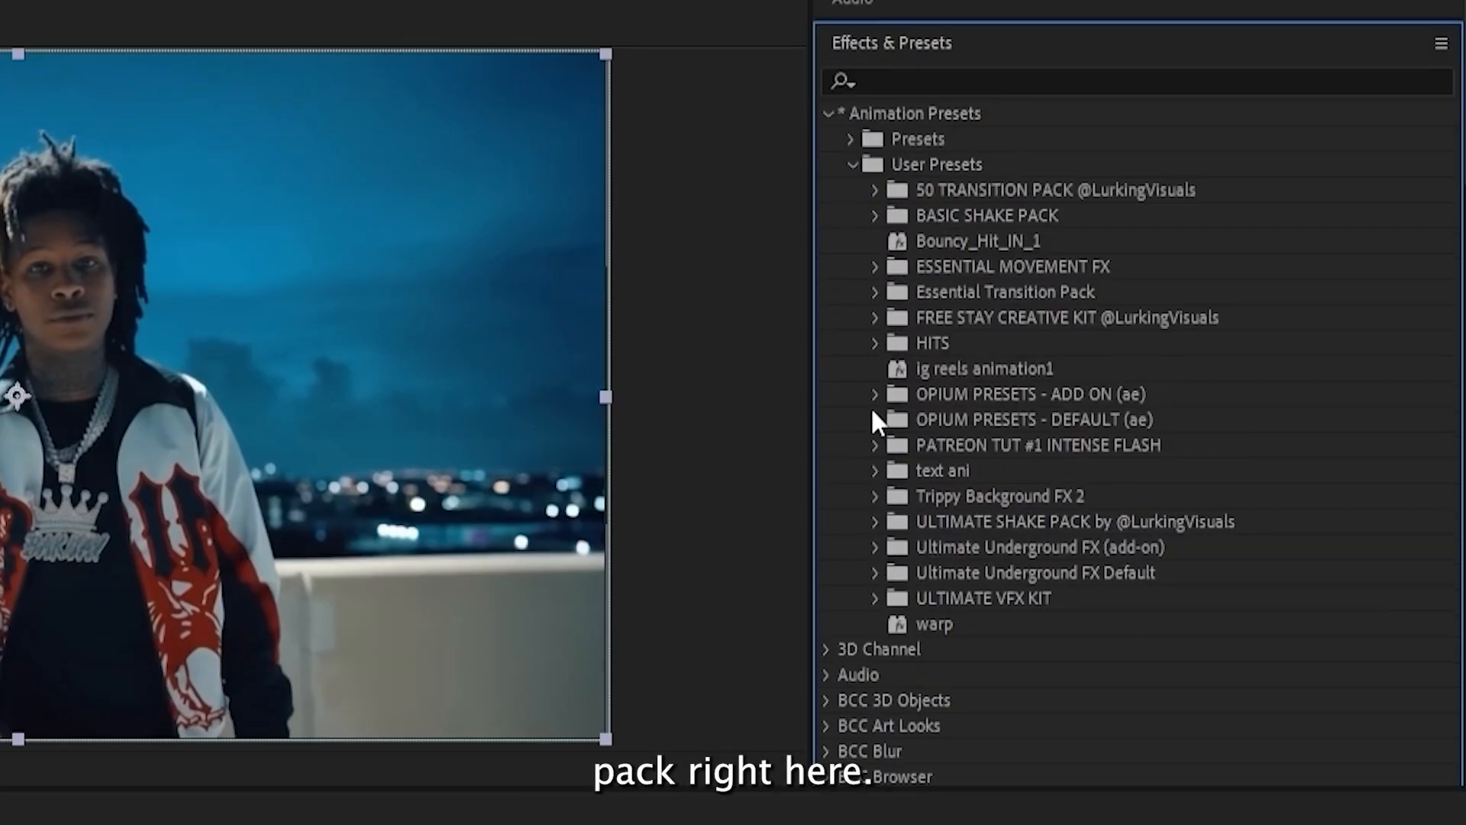
pyautogui.click(875, 522)
pyautogui.scroll(-5, 914, 456)
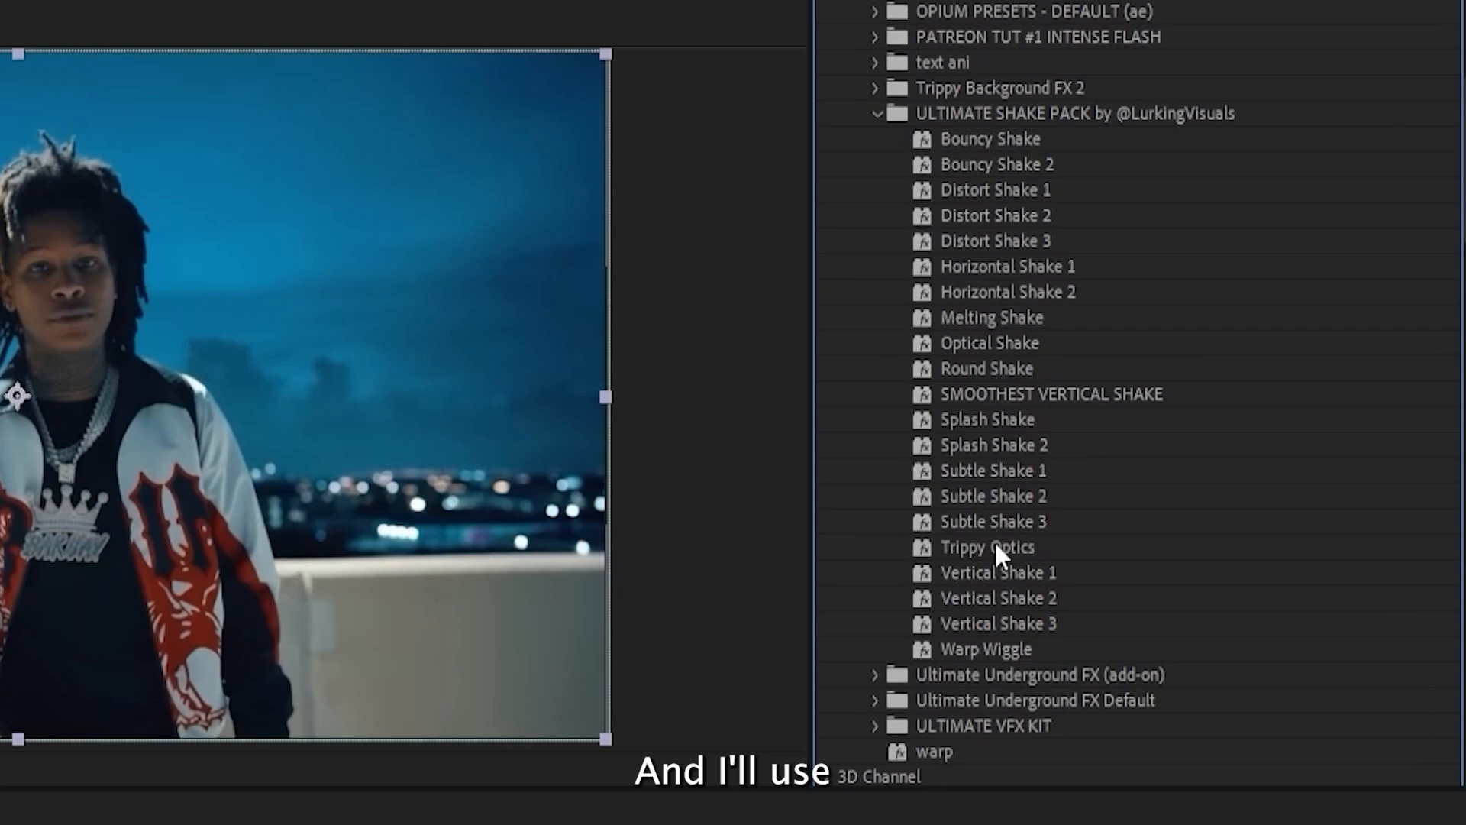
pyautogui.moveTo(985, 496); pyautogui.dragTo(563, 560)
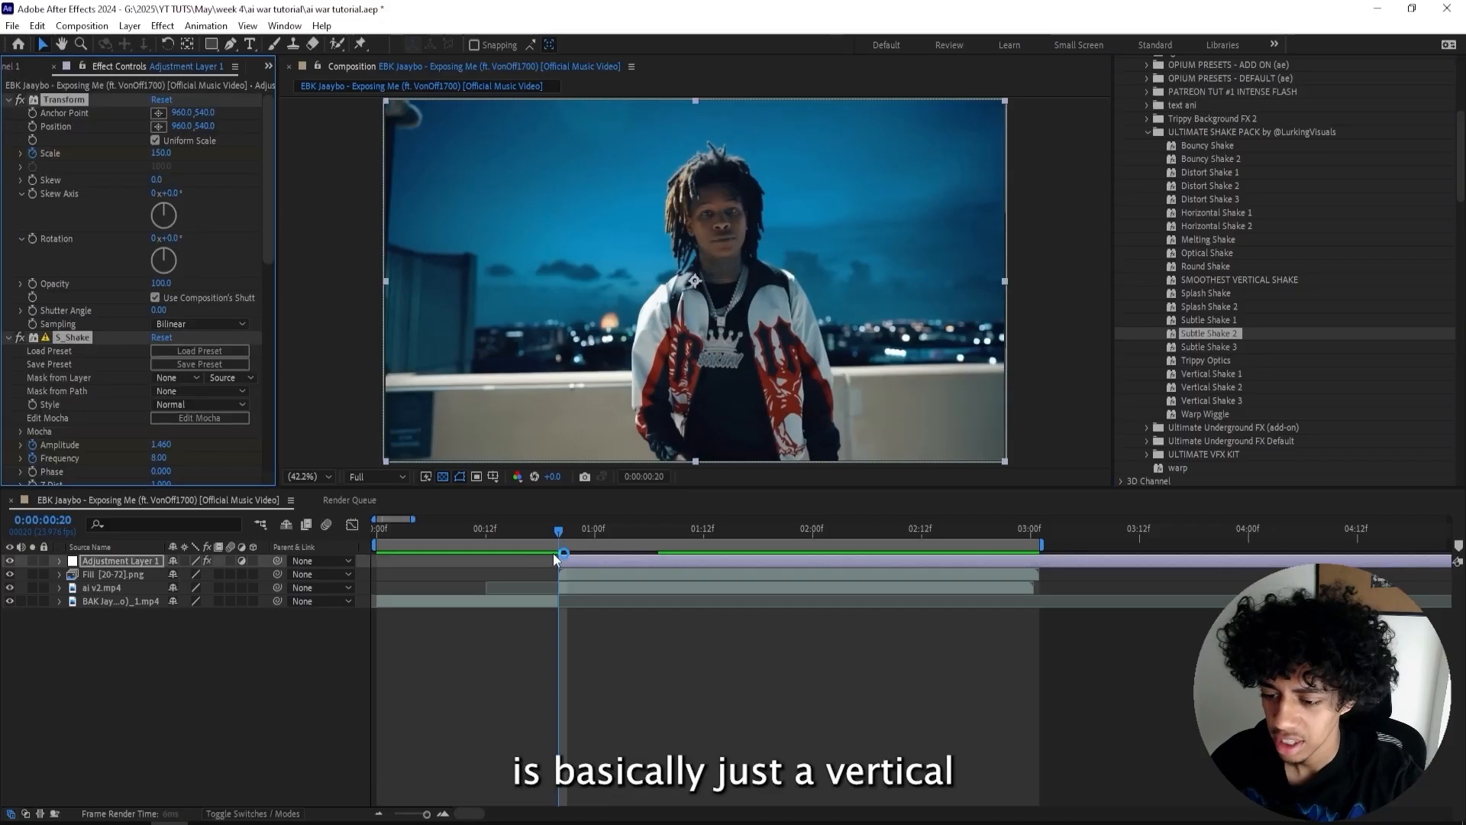
# - Preview the shake and raise the adjustment layer's Transform scale to 206
pyautogui.click(230, 562)
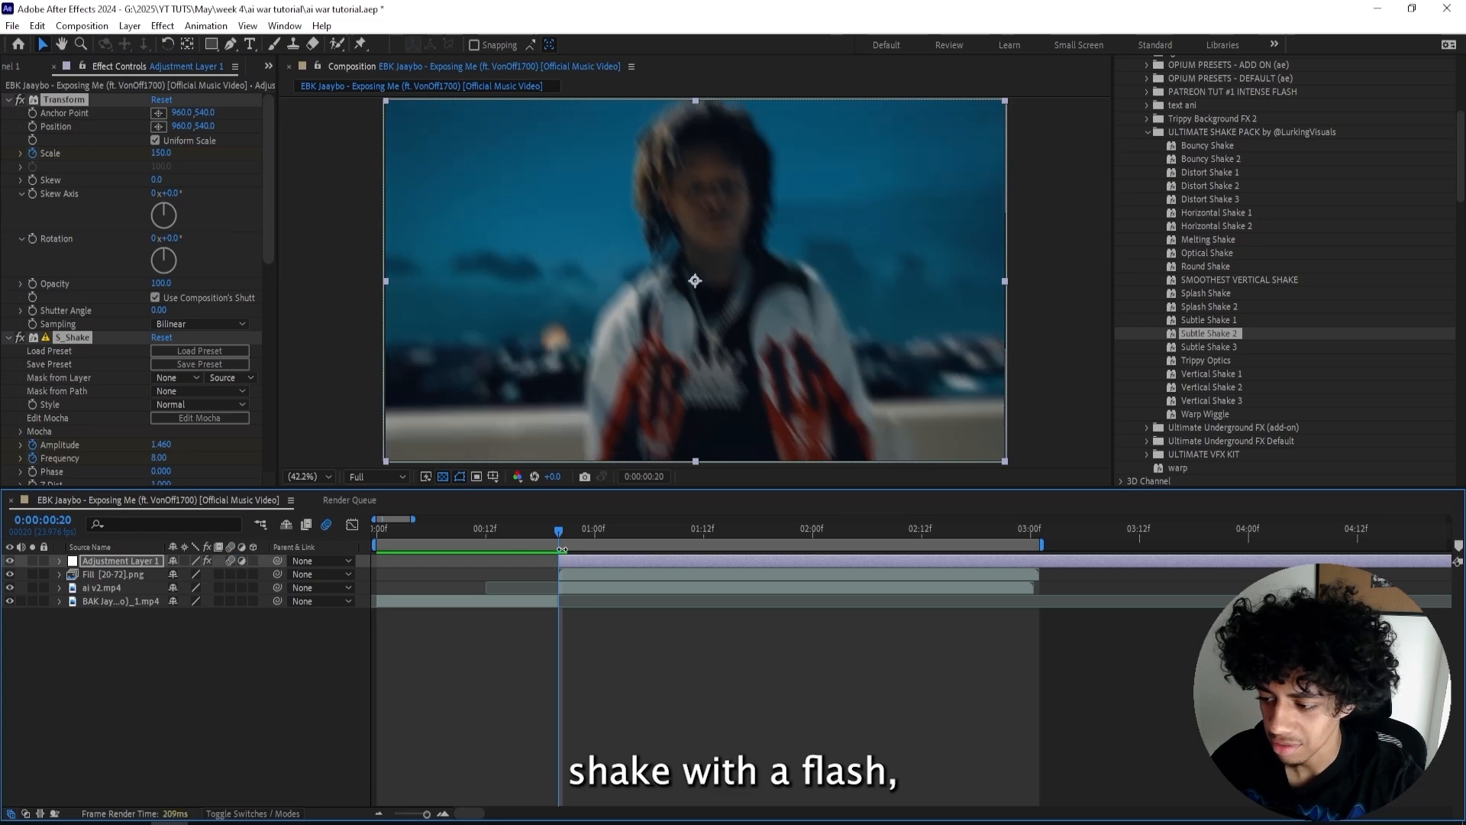
pyautogui.press('space')
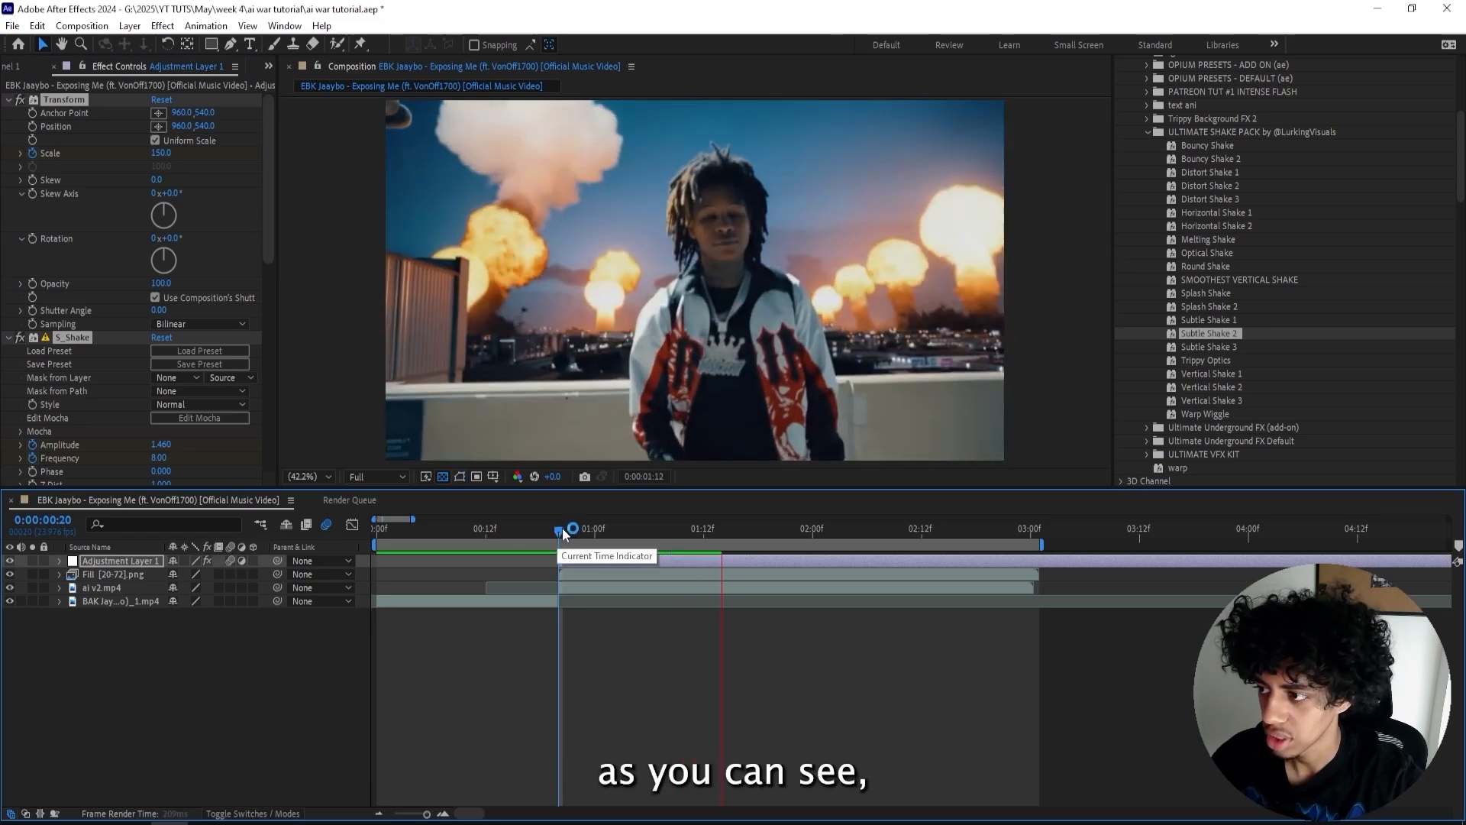
pyautogui.press('space')
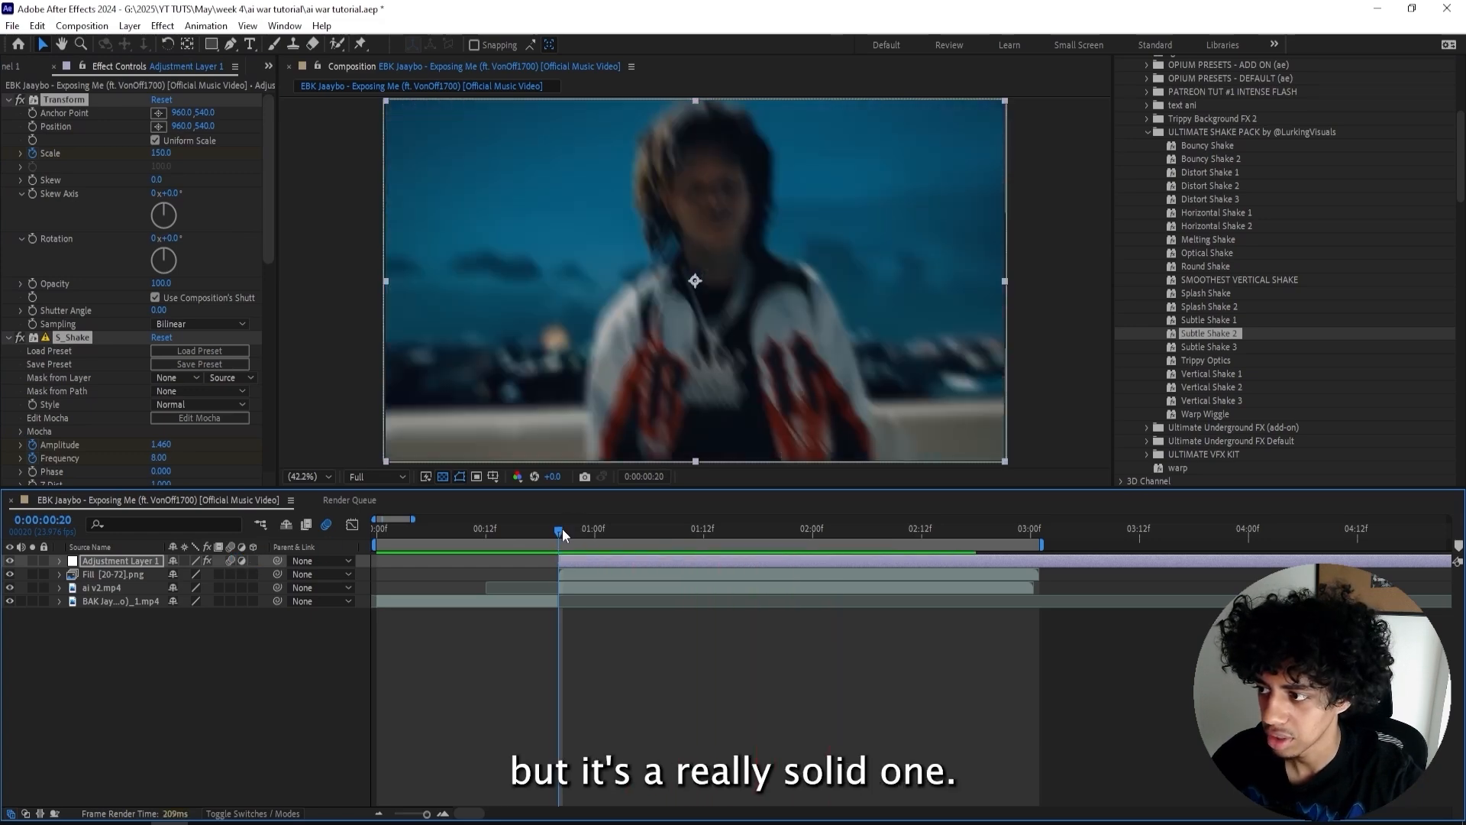
pyautogui.click(211, 177)
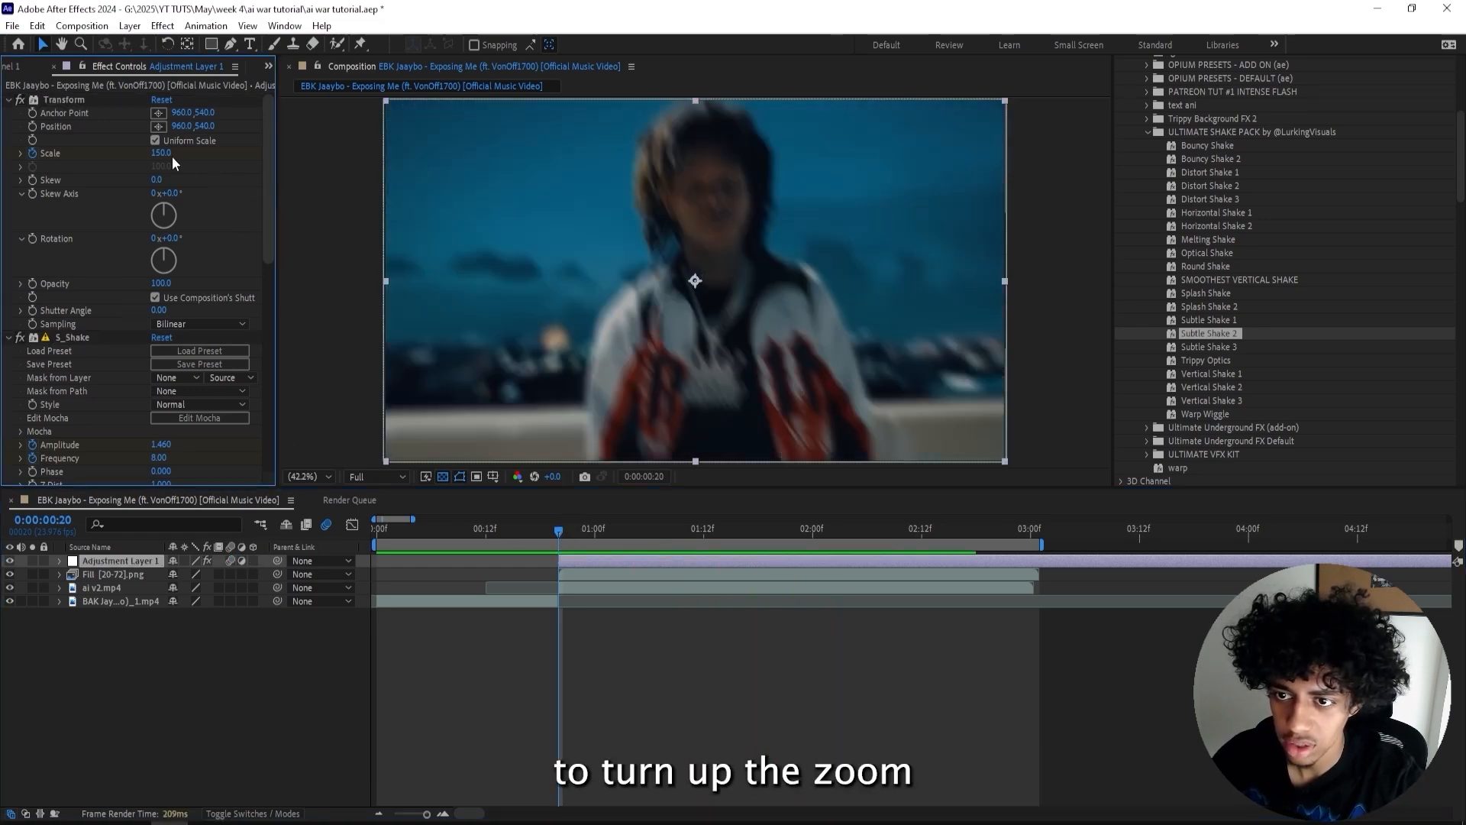
pyautogui.moveTo(186, 153); pyautogui.dragTo(206, 153)
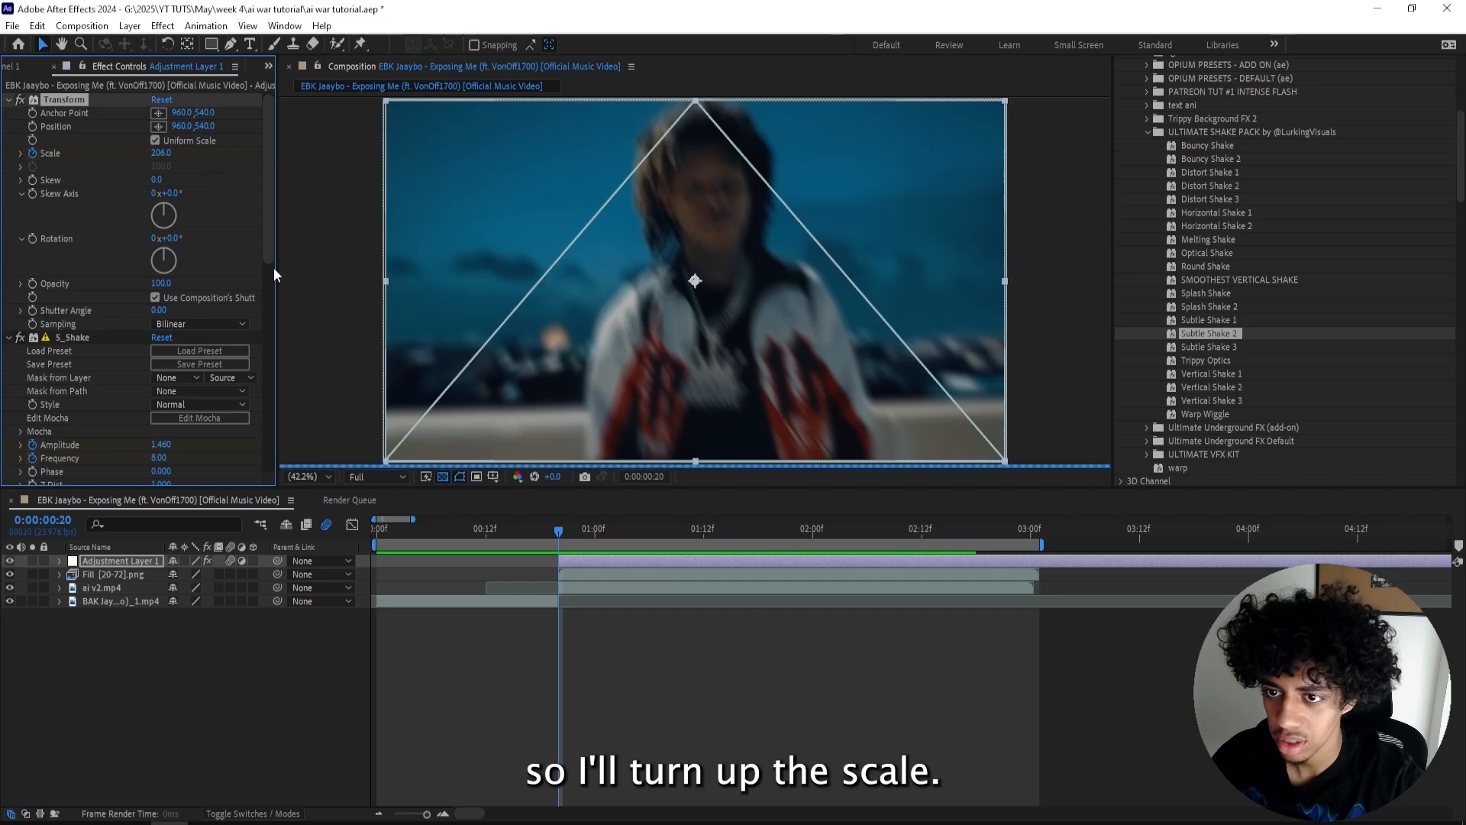
# - Preview the composition and move the shake's last keyframes later to about 0:00:02:18 to lengthen the shake
pyautogui.press('u')
pyautogui.press('u')
pyautogui.click(726, 645)
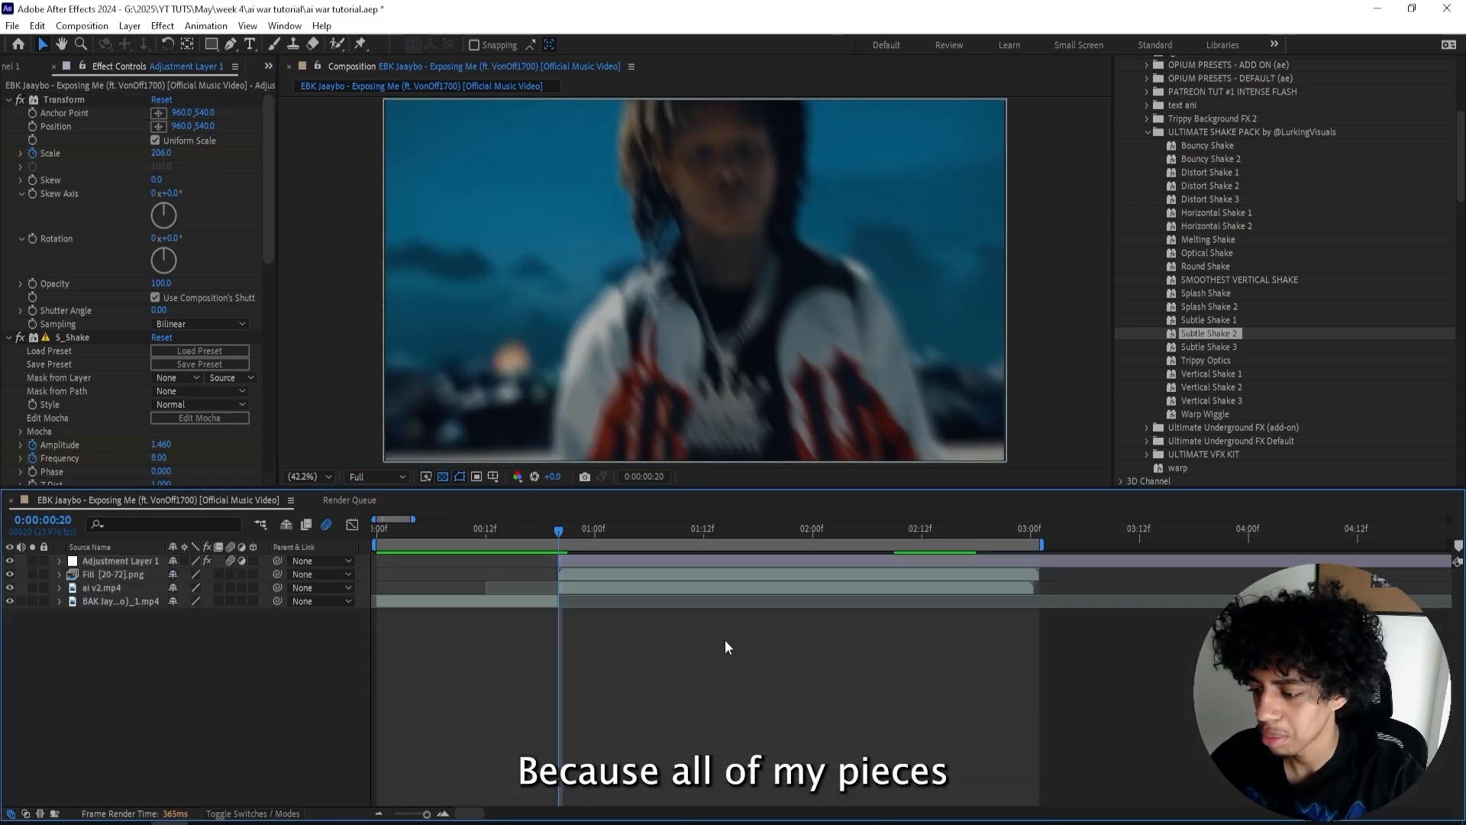
pyautogui.press('Home')
pyautogui.click(524, 601)
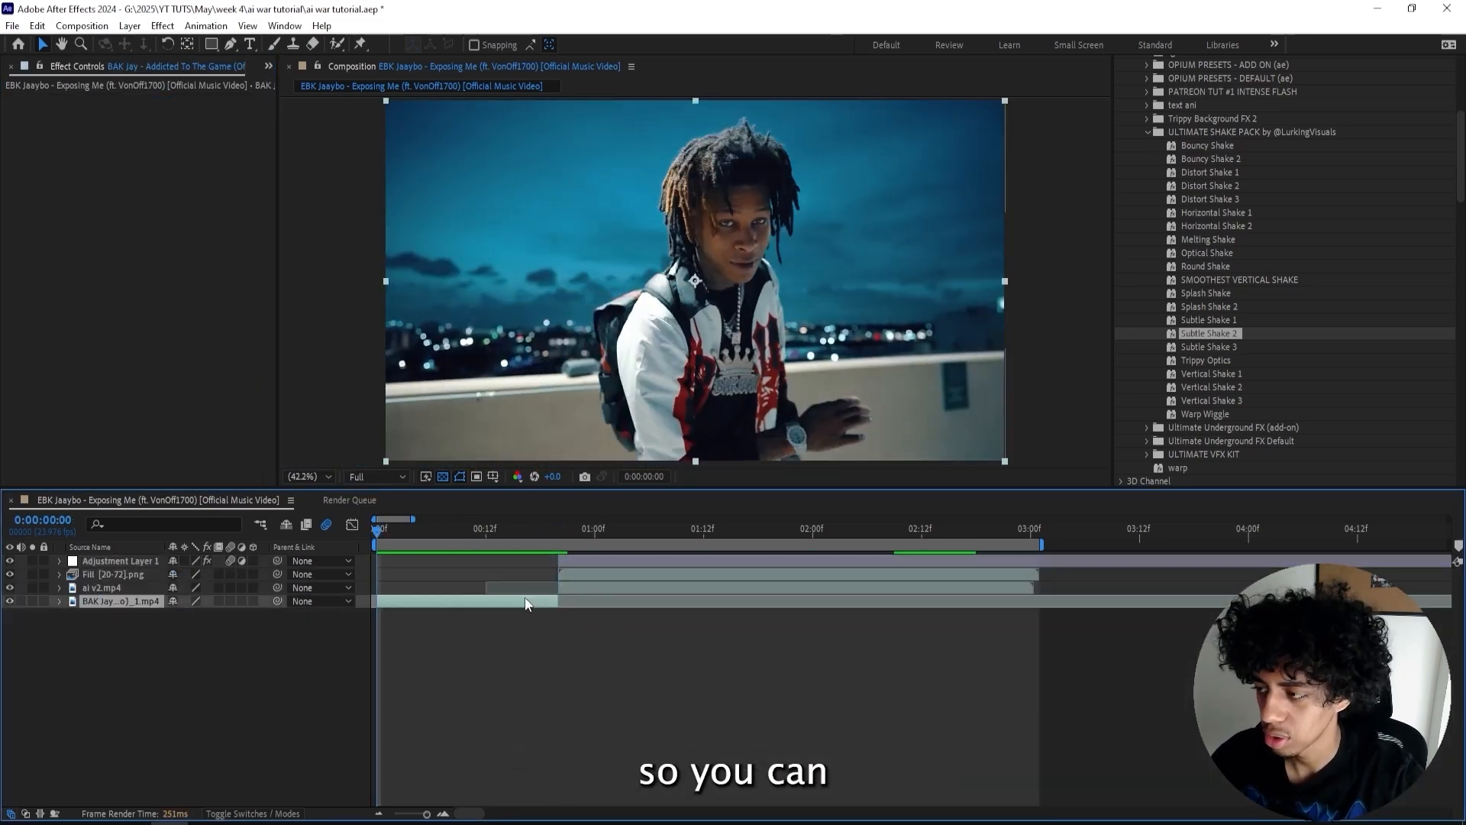
pyautogui.press('space')
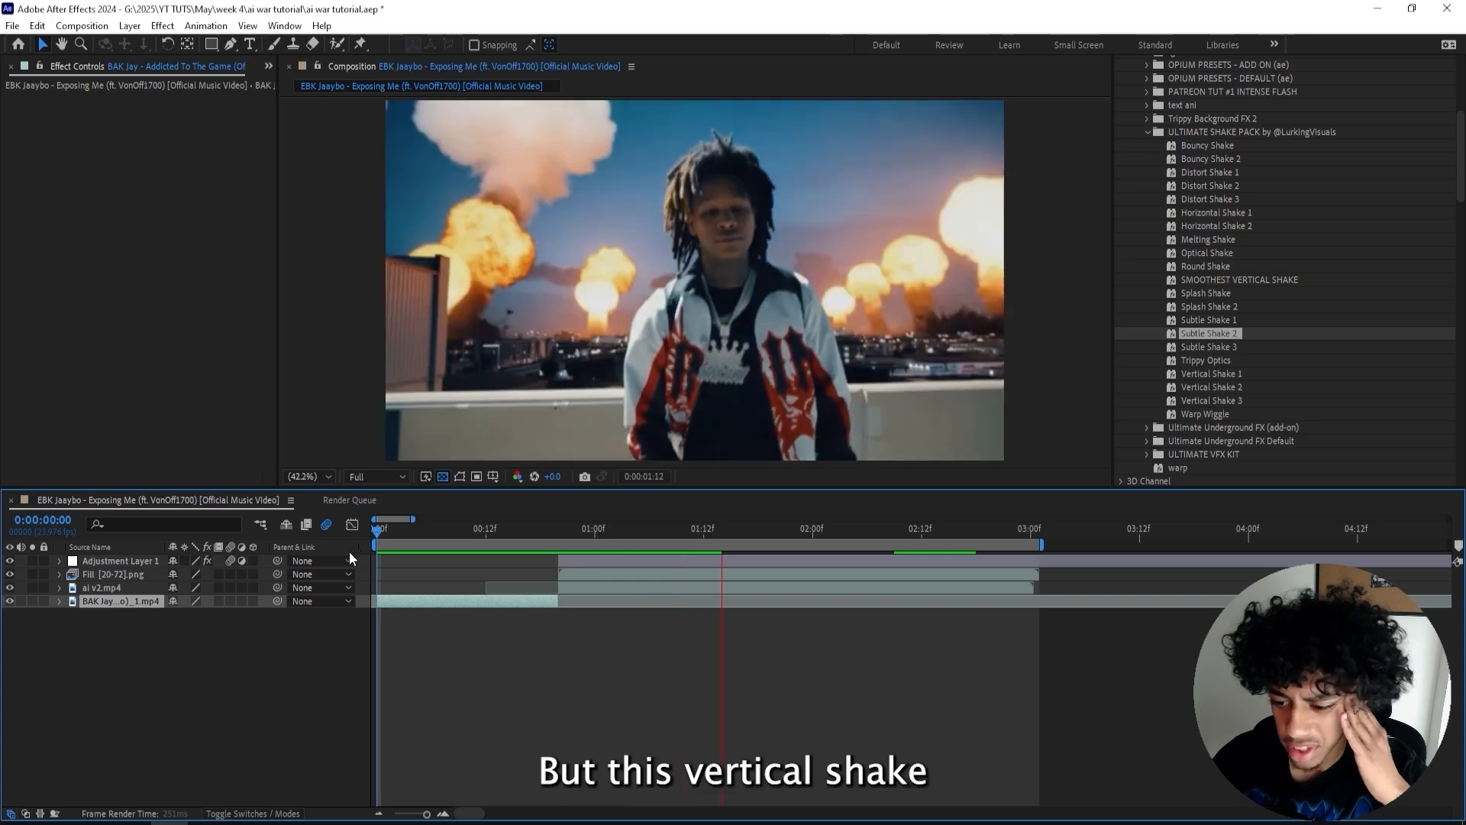
pyautogui.click(451, 527)
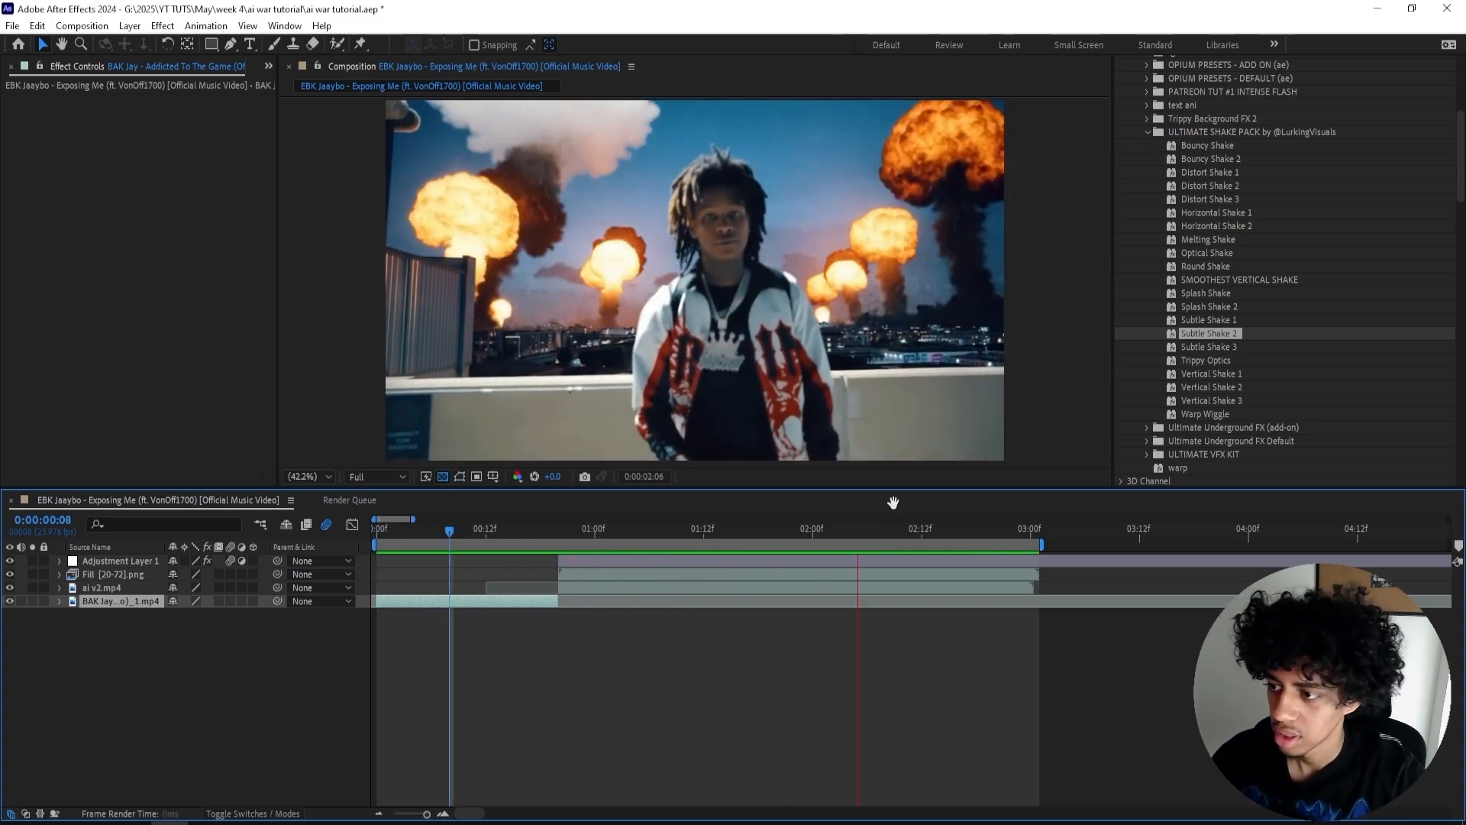
pyautogui.moveTo(964, 578); pyautogui.dragTo(817, 786)
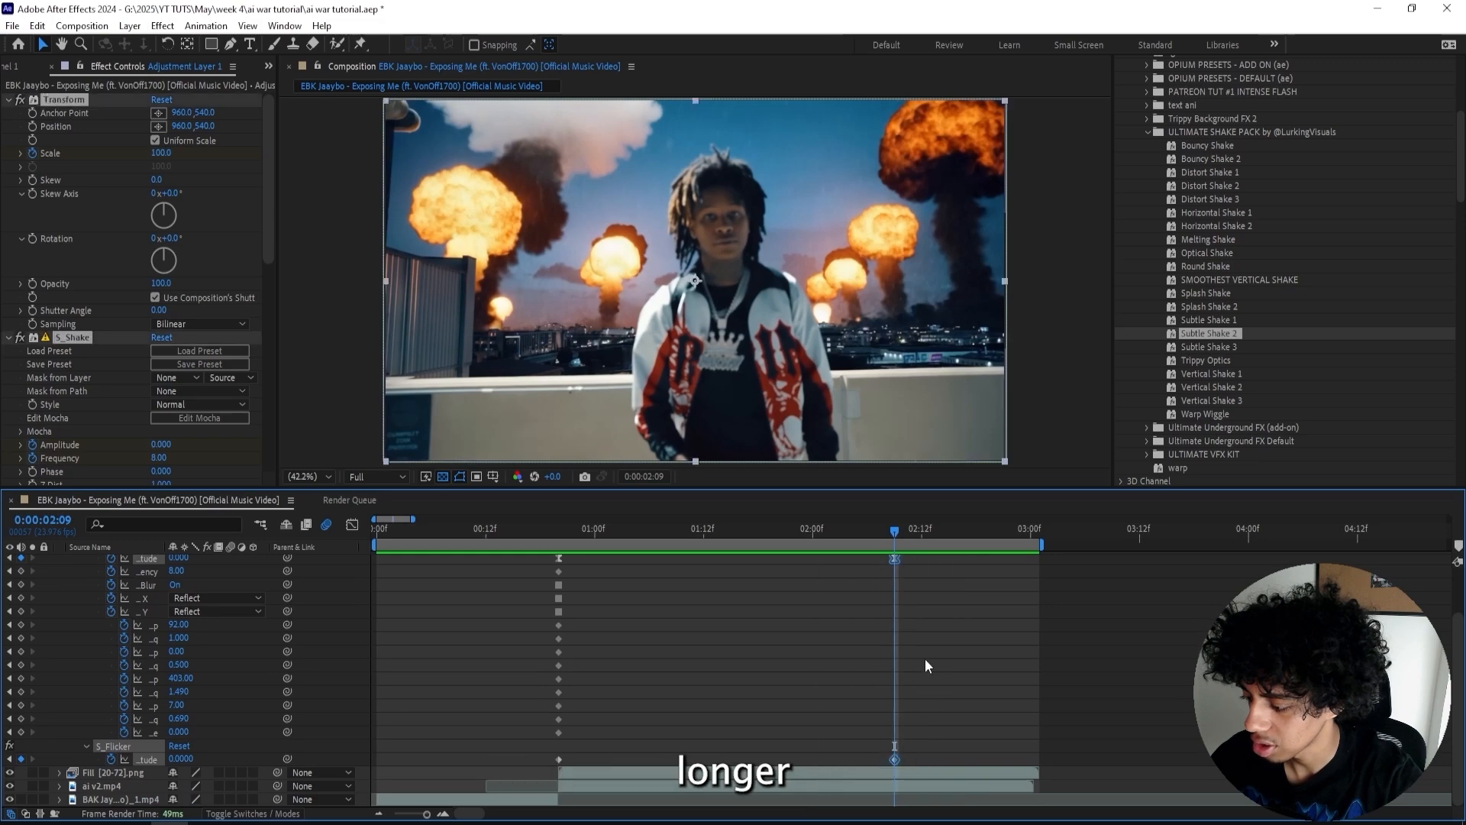
pyautogui.moveTo(895, 588); pyautogui.dragTo(977, 590)
pyautogui.press('u')
# - Search the effects for exposure and apply the Color Correction Exposure effect to the adjustment layer at 0:00:00:20
pyautogui.click(495, 535)
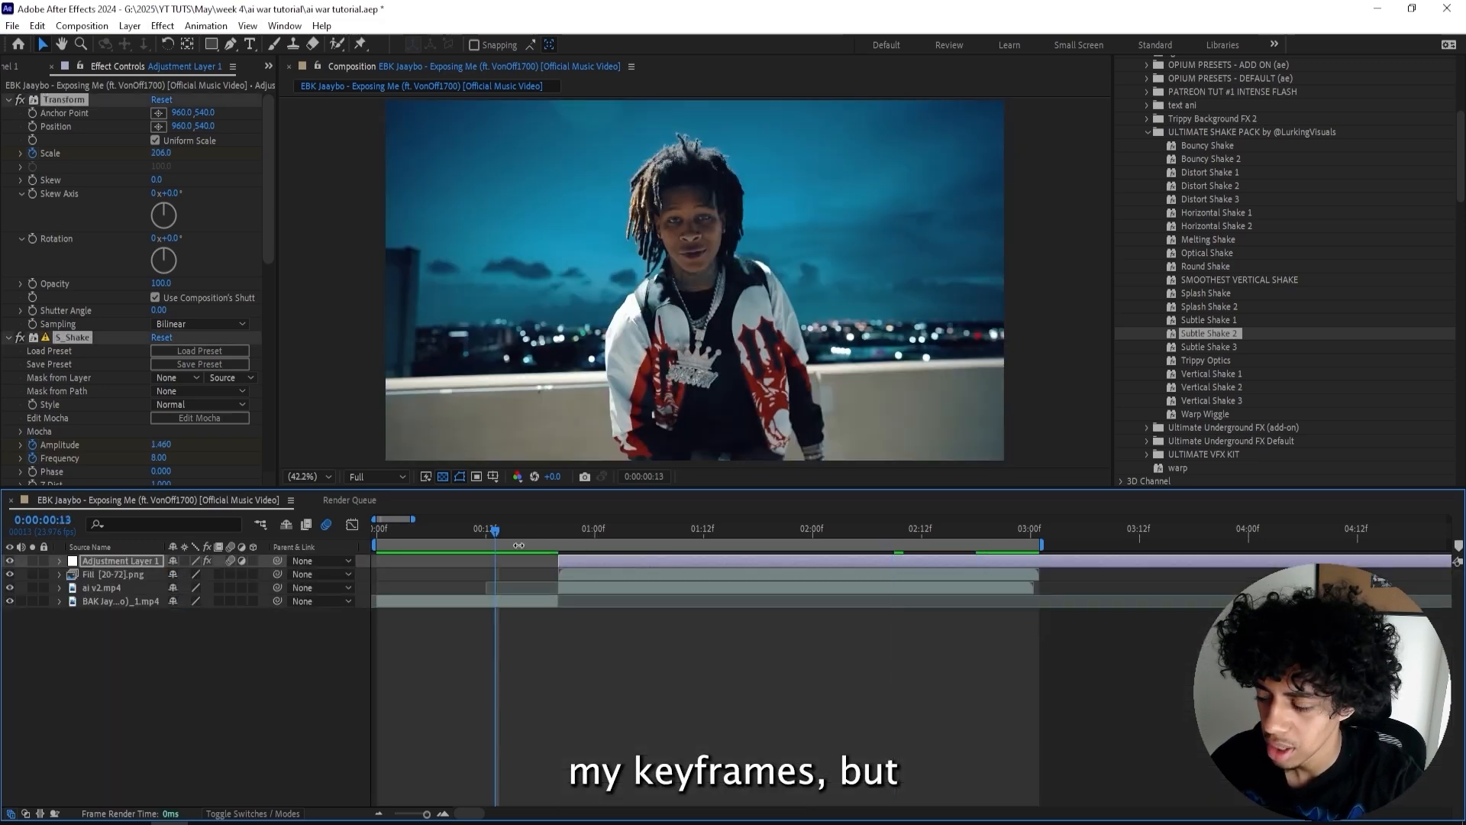
pyautogui.press('space')
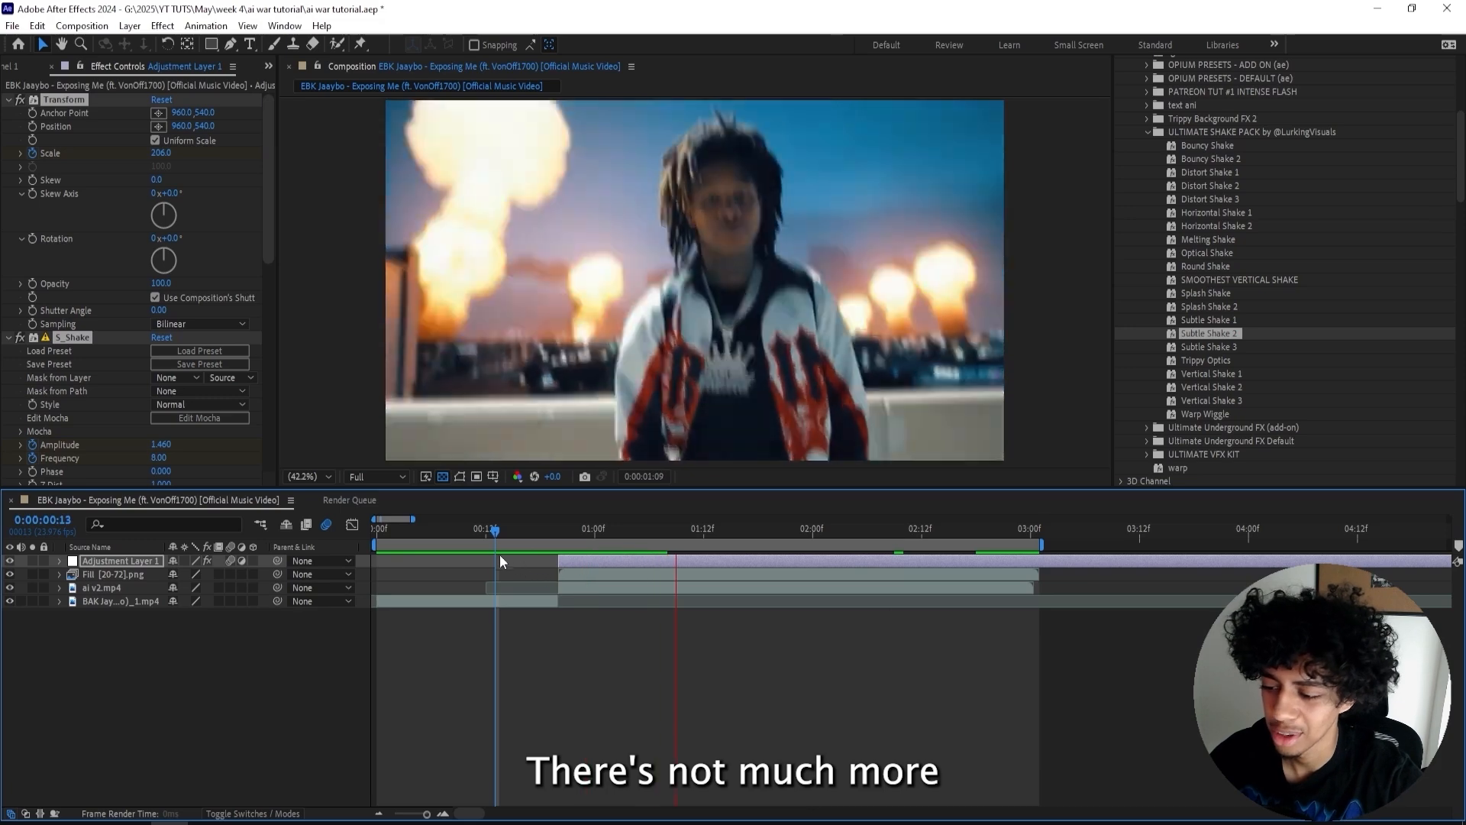
pyautogui.click(562, 529)
pyautogui.moveTo(560, 529); pyautogui.dragTo(558, 533)
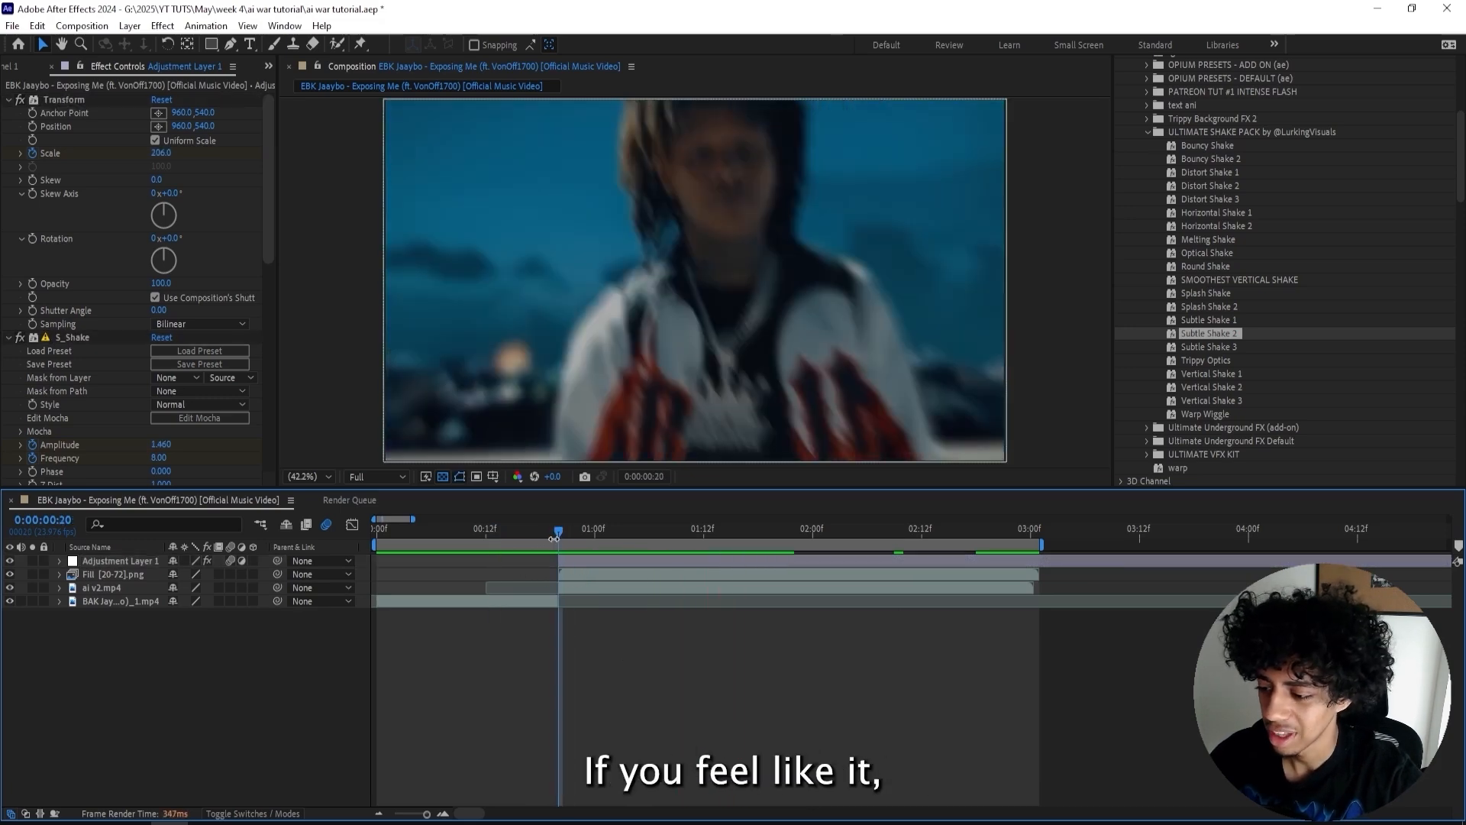
pyautogui.click(603, 561)
pyautogui.scroll(6, 1220, 156)
pyautogui.click(1165, 156)
pyautogui.write('exposure')
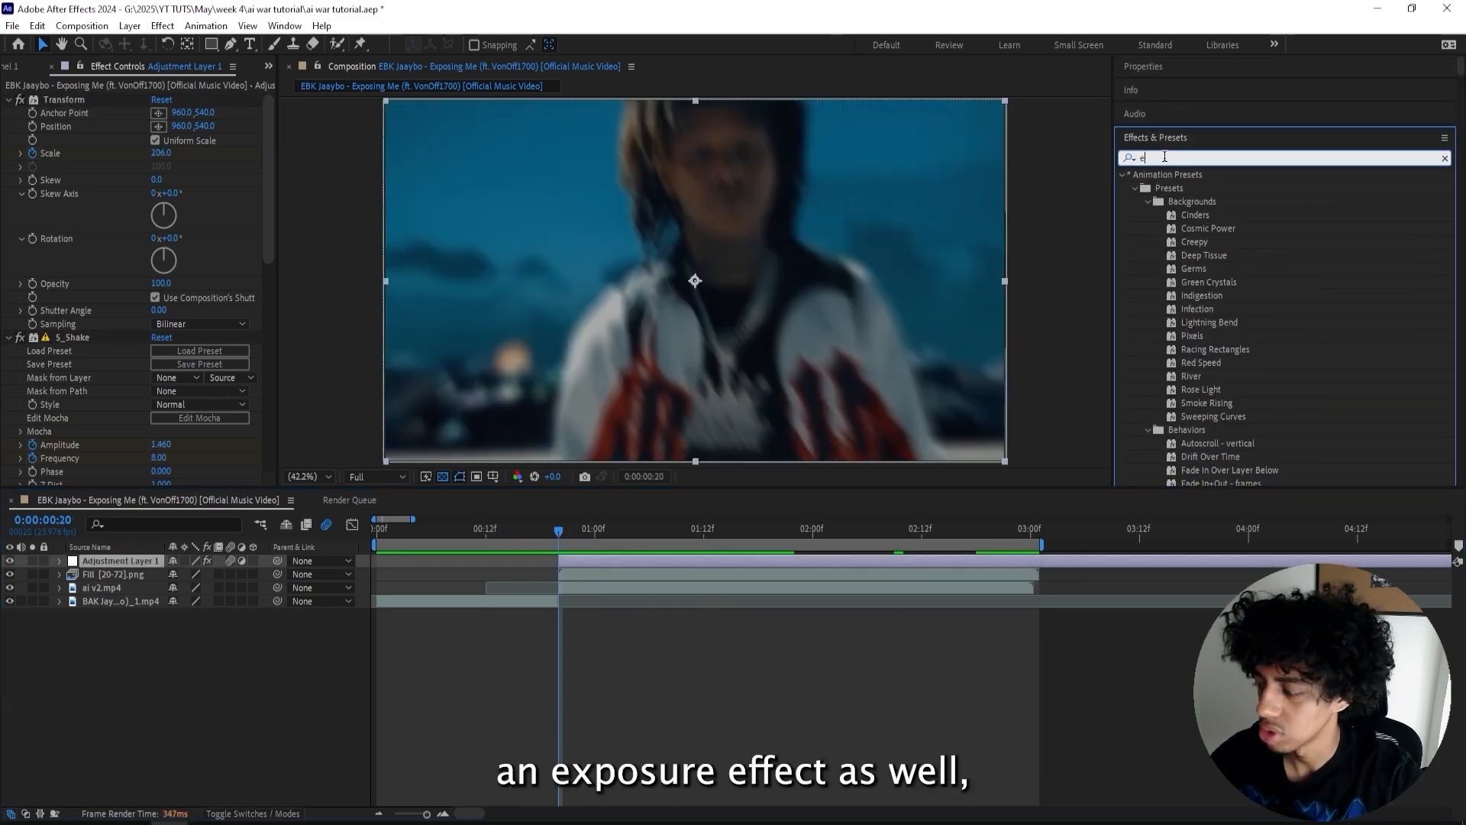
pyautogui.moveTo(1185, 336); pyautogui.dragTo(611, 561)
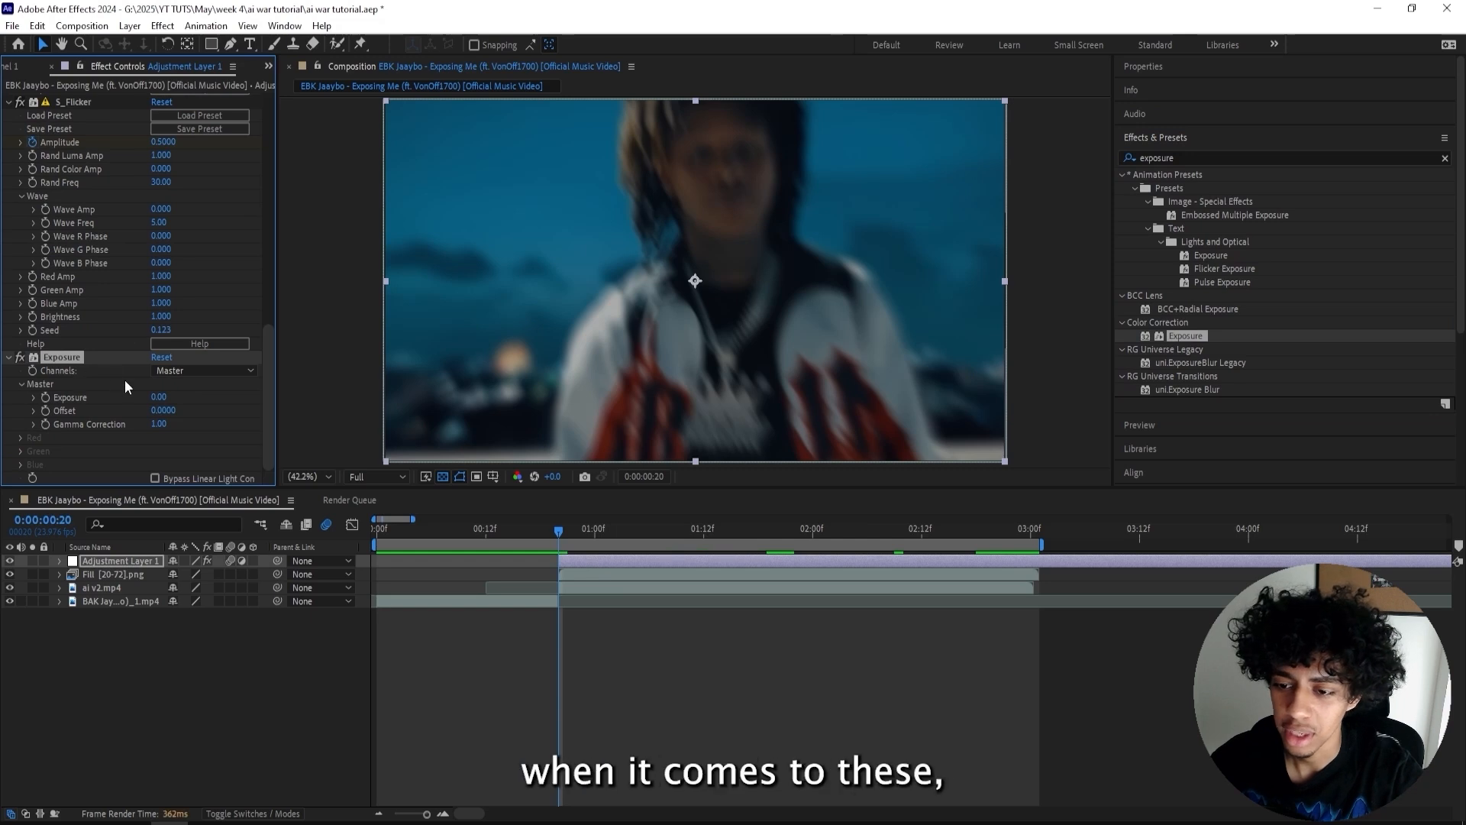
# - Keyframe the adjustment layer's exposure from 2.11 at 0:00:00:20 down to 0 at 0:00:01:00
pyautogui.moveTo(185, 396); pyautogui.dragTo(308, 386)
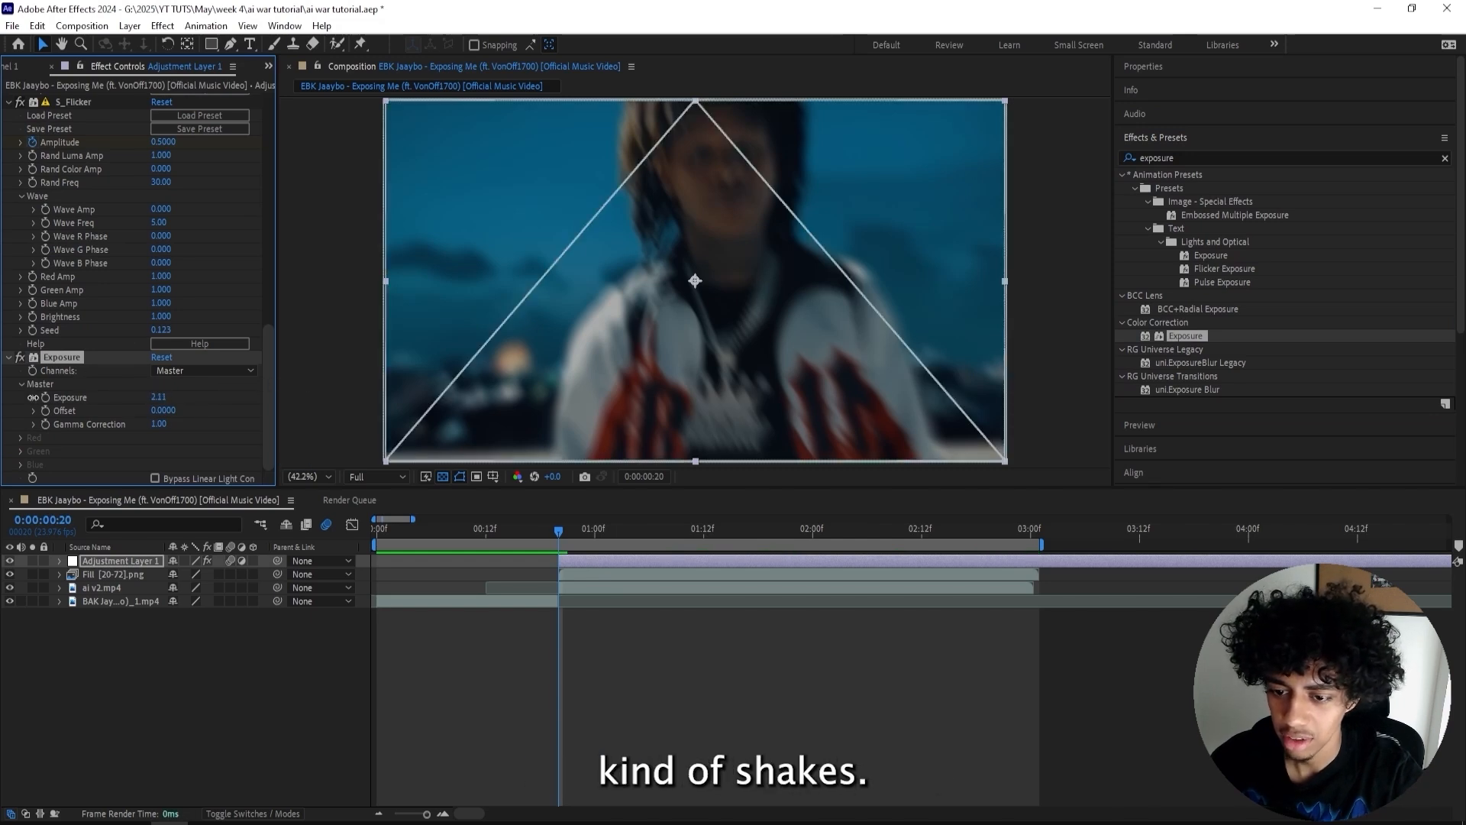
pyautogui.moveTo(561, 524); pyautogui.dragTo(594, 528)
pyautogui.click(162, 397)
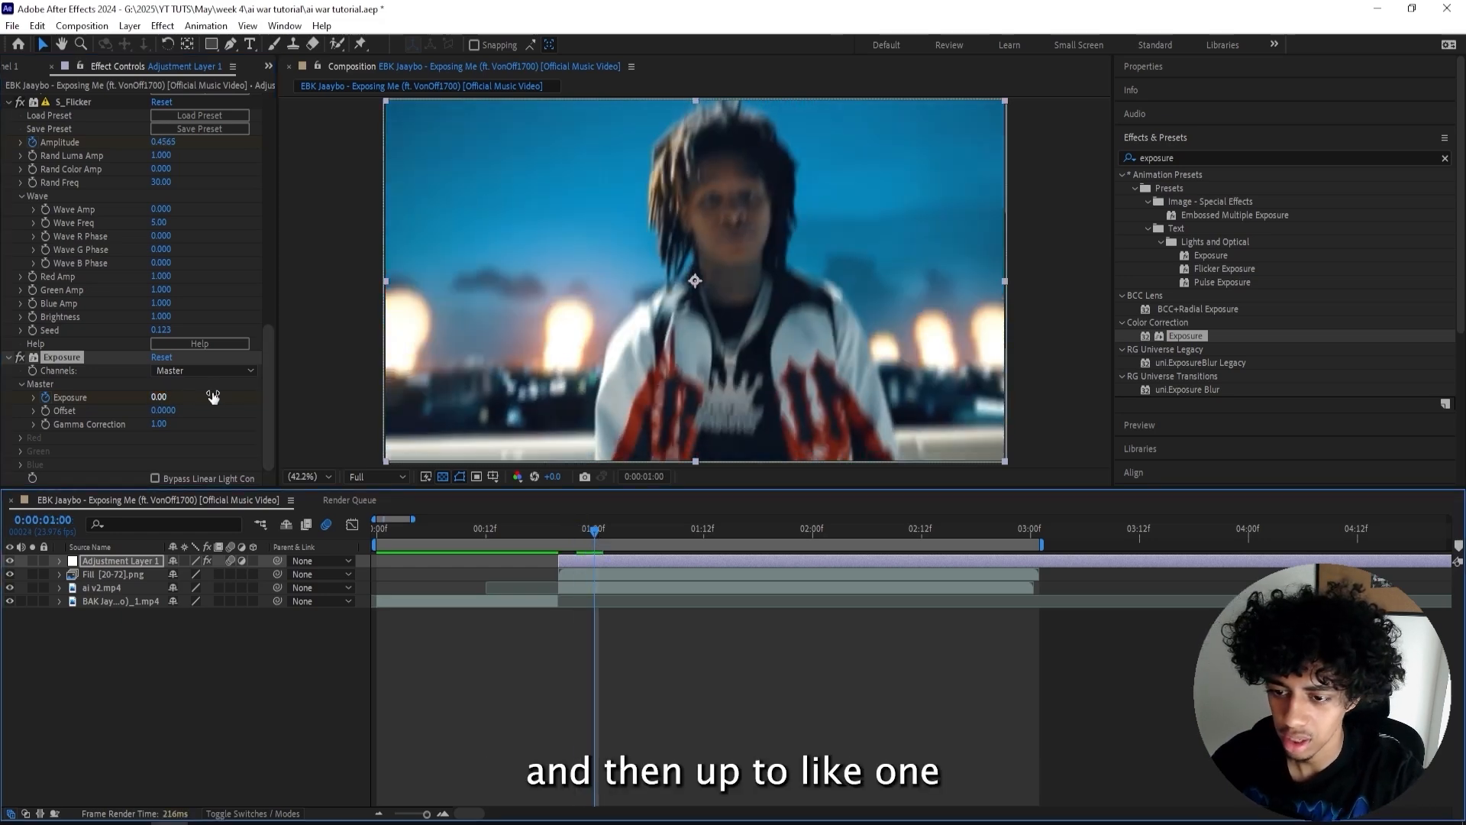
pyautogui.click(161, 397)
pyautogui.press('Return')
pyautogui.moveTo(594, 528); pyautogui.dragTo(269, 529)
pyautogui.click(159, 395)
pyautogui.write('0')
pyautogui.press('Return')
# - Preview the result and apply the Exposure effect to the BAK music video layer
pyautogui.click(601, 629)
pyautogui.click(580, 591)
pyautogui.click(492, 602)
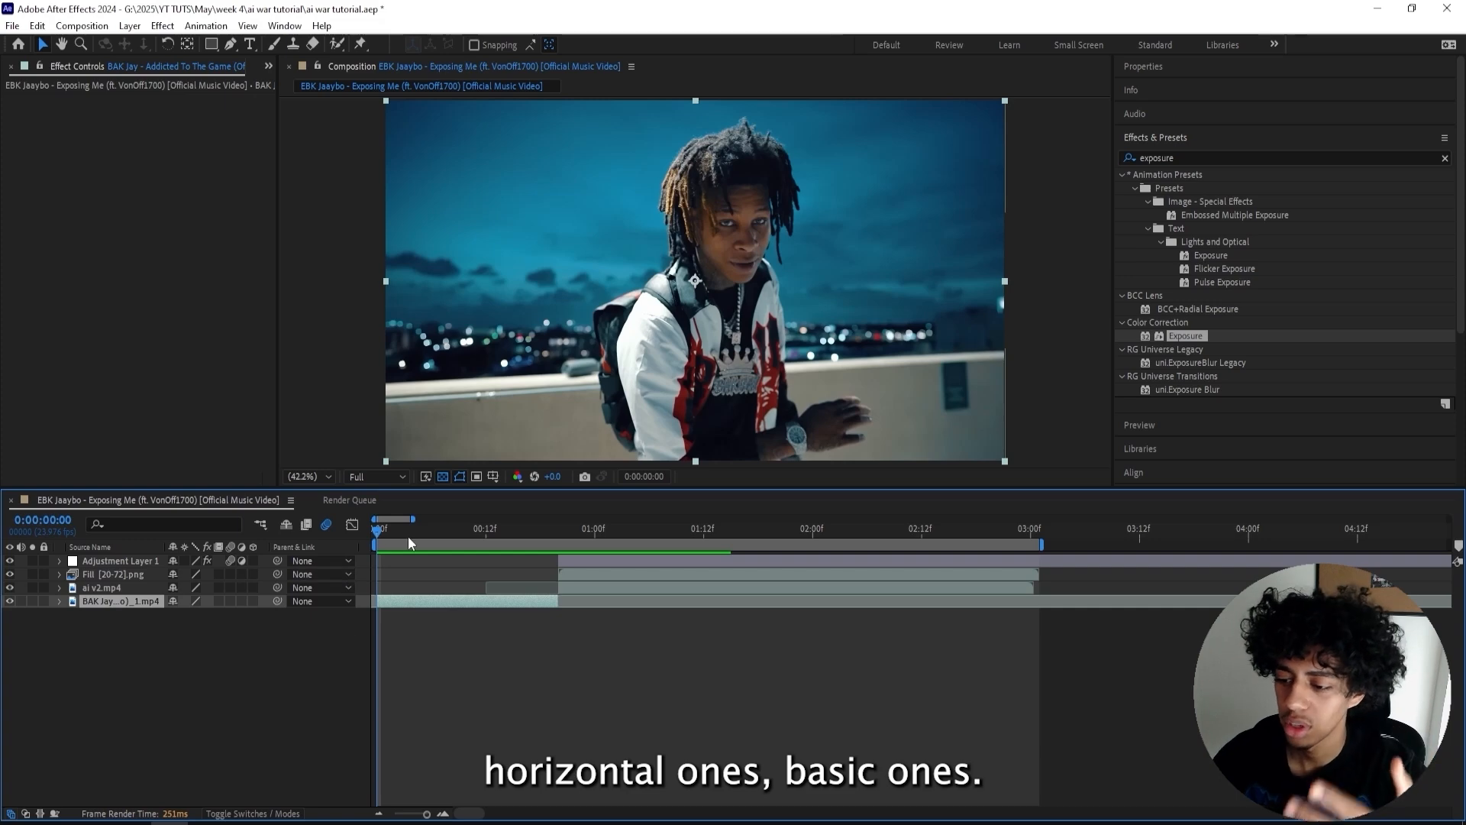
pyautogui.press('space')
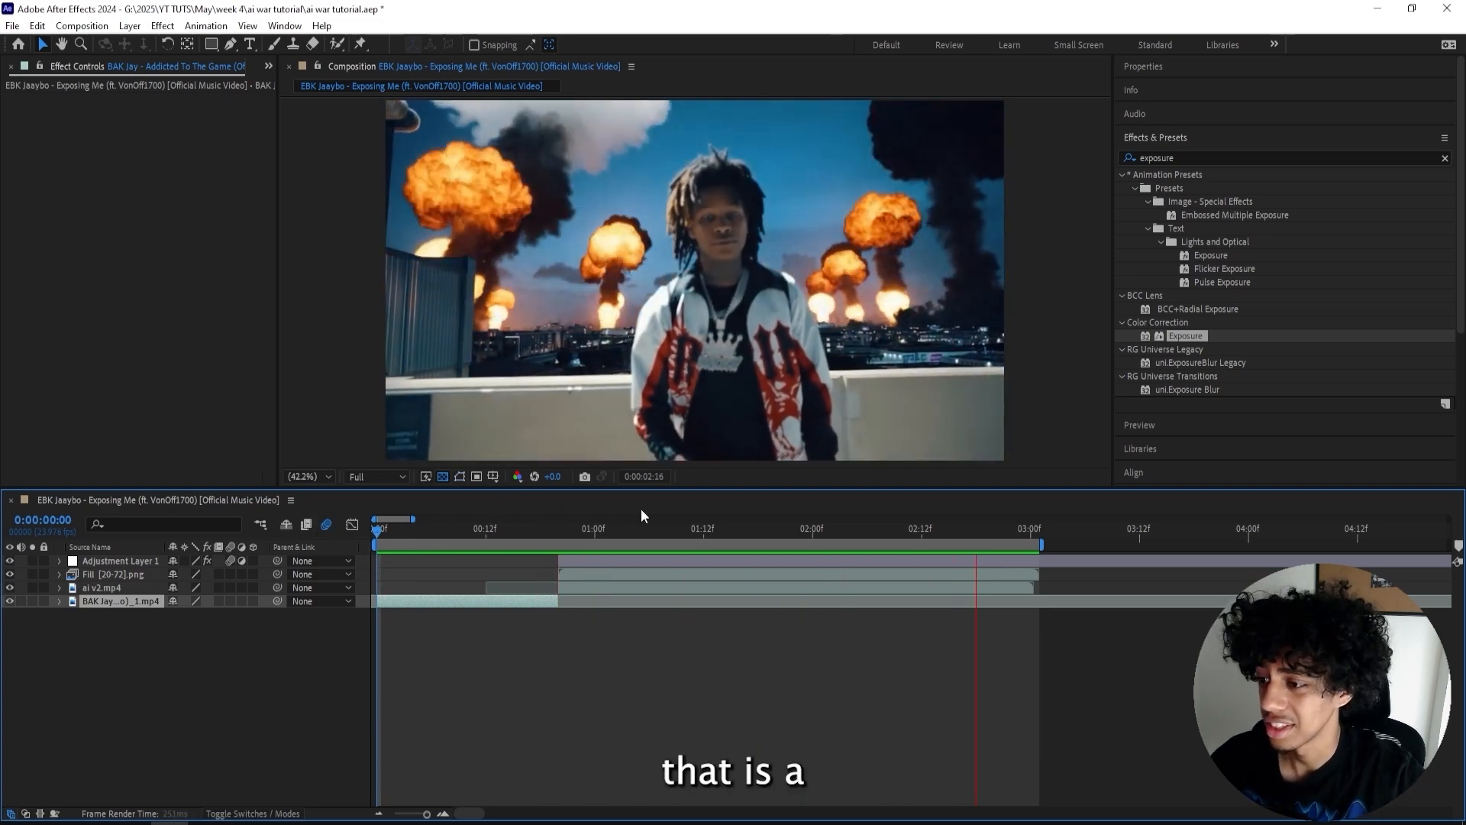
pyautogui.press('space')
pyautogui.moveTo(946, 530); pyautogui.dragTo(736, 528)
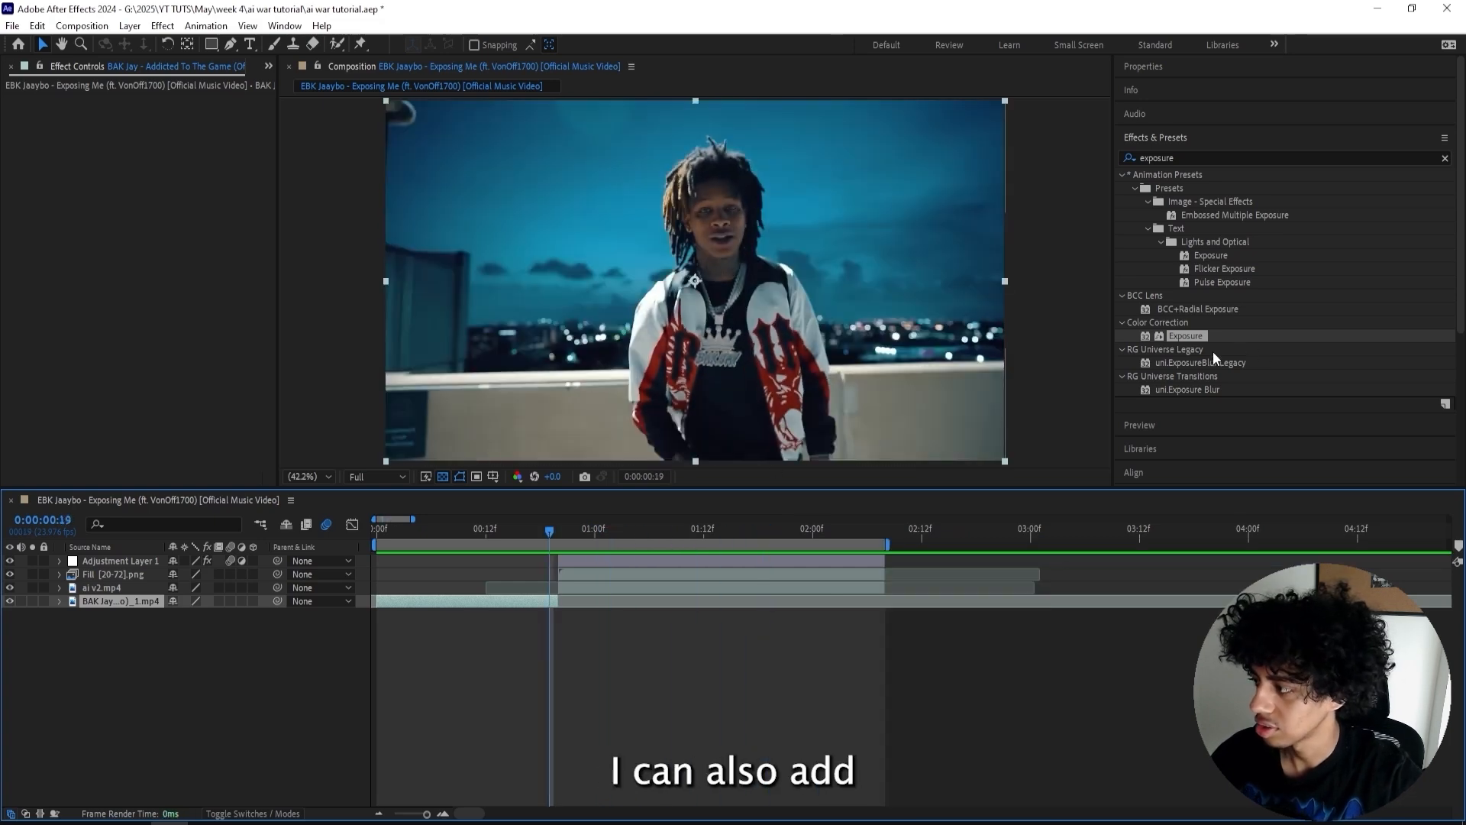
pyautogui.moveTo(1185, 336); pyautogui.dragTo(540, 601)
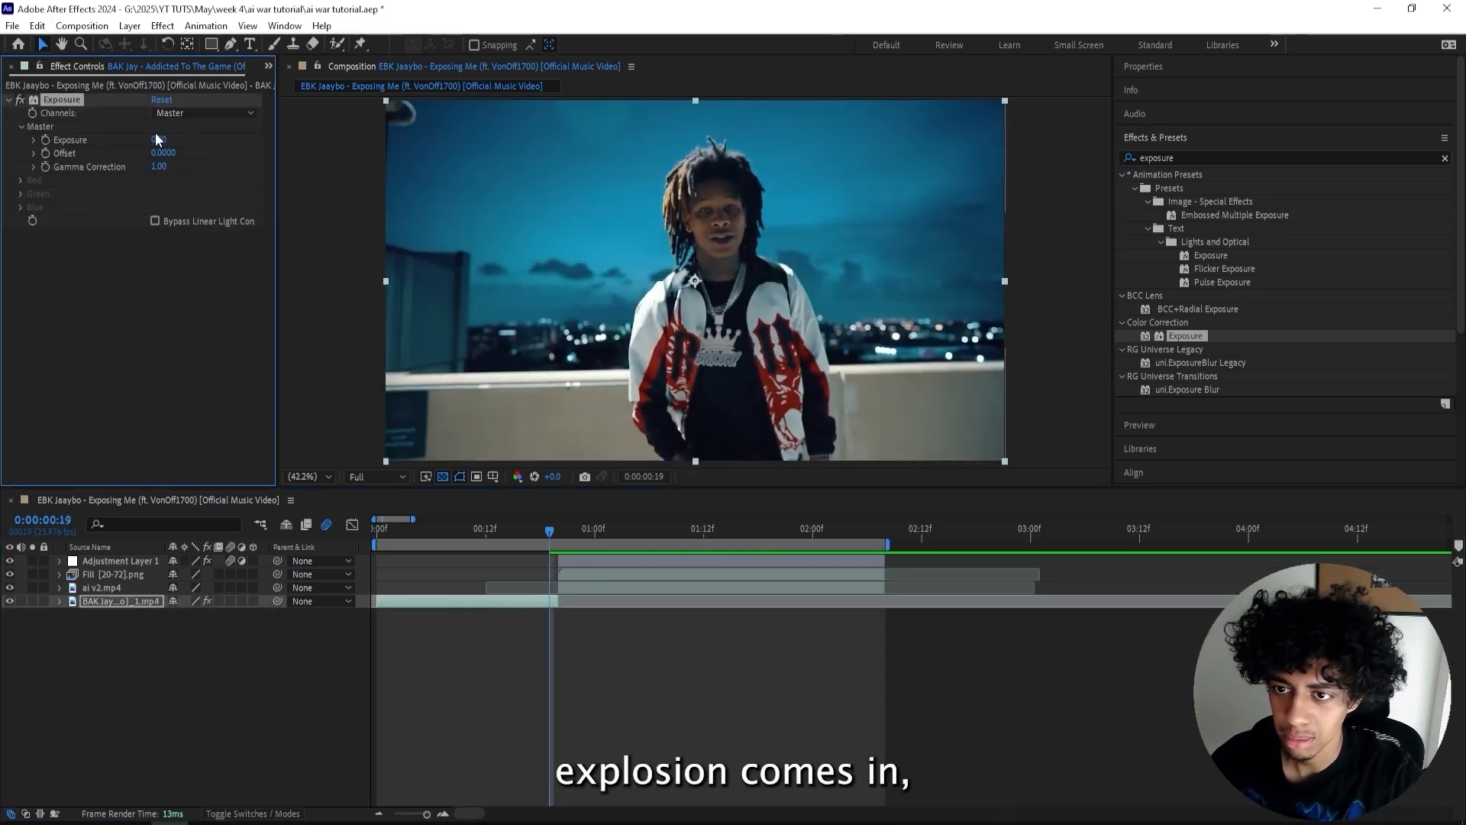
# - Keyframe the music video layer's exposure at 2.37 around 0:00:00:19 and 0 at about 0:00:00:16, then preview
pyautogui.moveTo(158, 140); pyautogui.dragTo(60, 150)
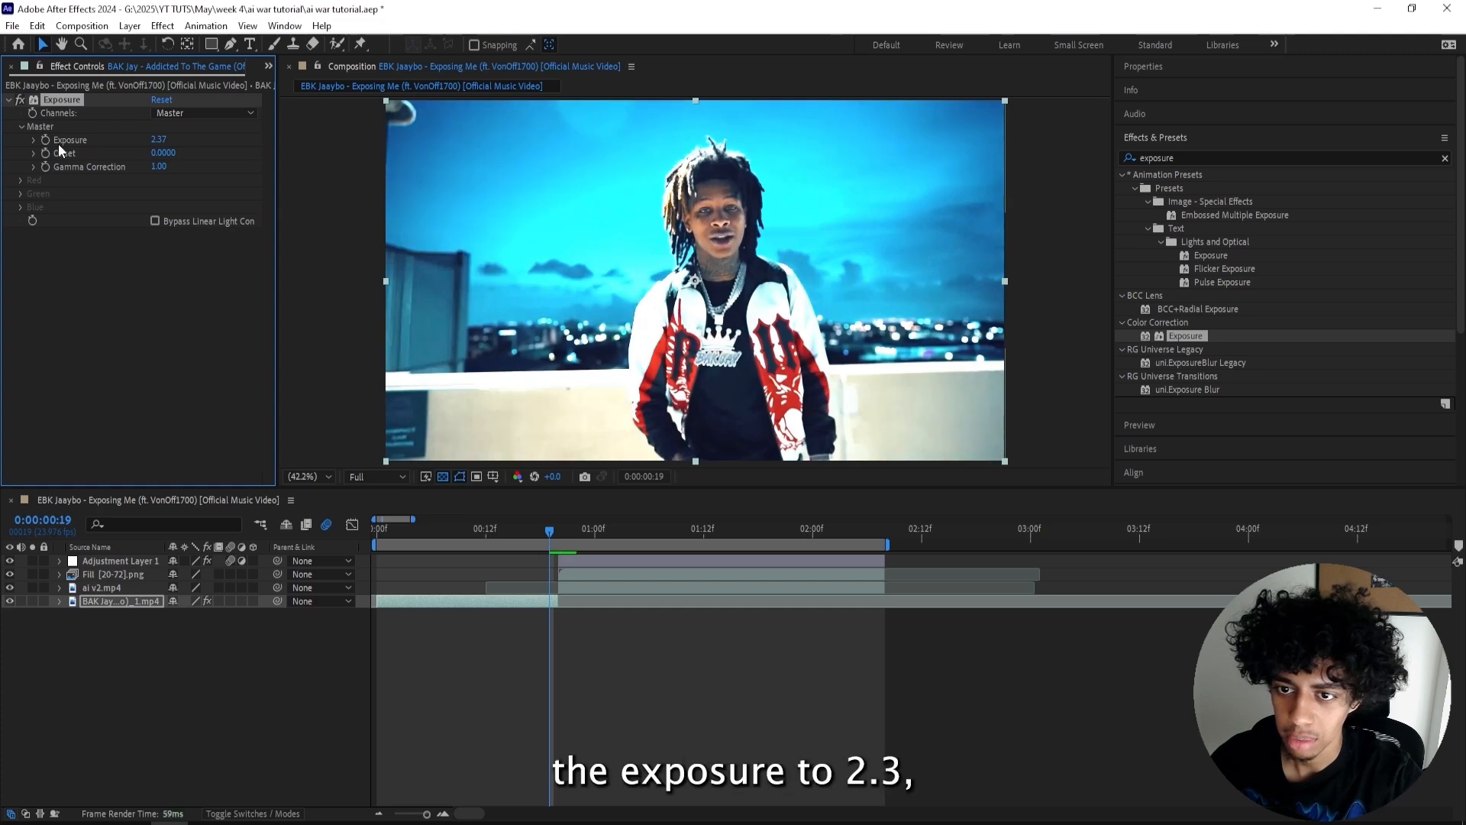
pyautogui.moveTo(553, 533); pyautogui.dragTo(524, 536)
pyautogui.click(158, 140)
pyautogui.write('0')
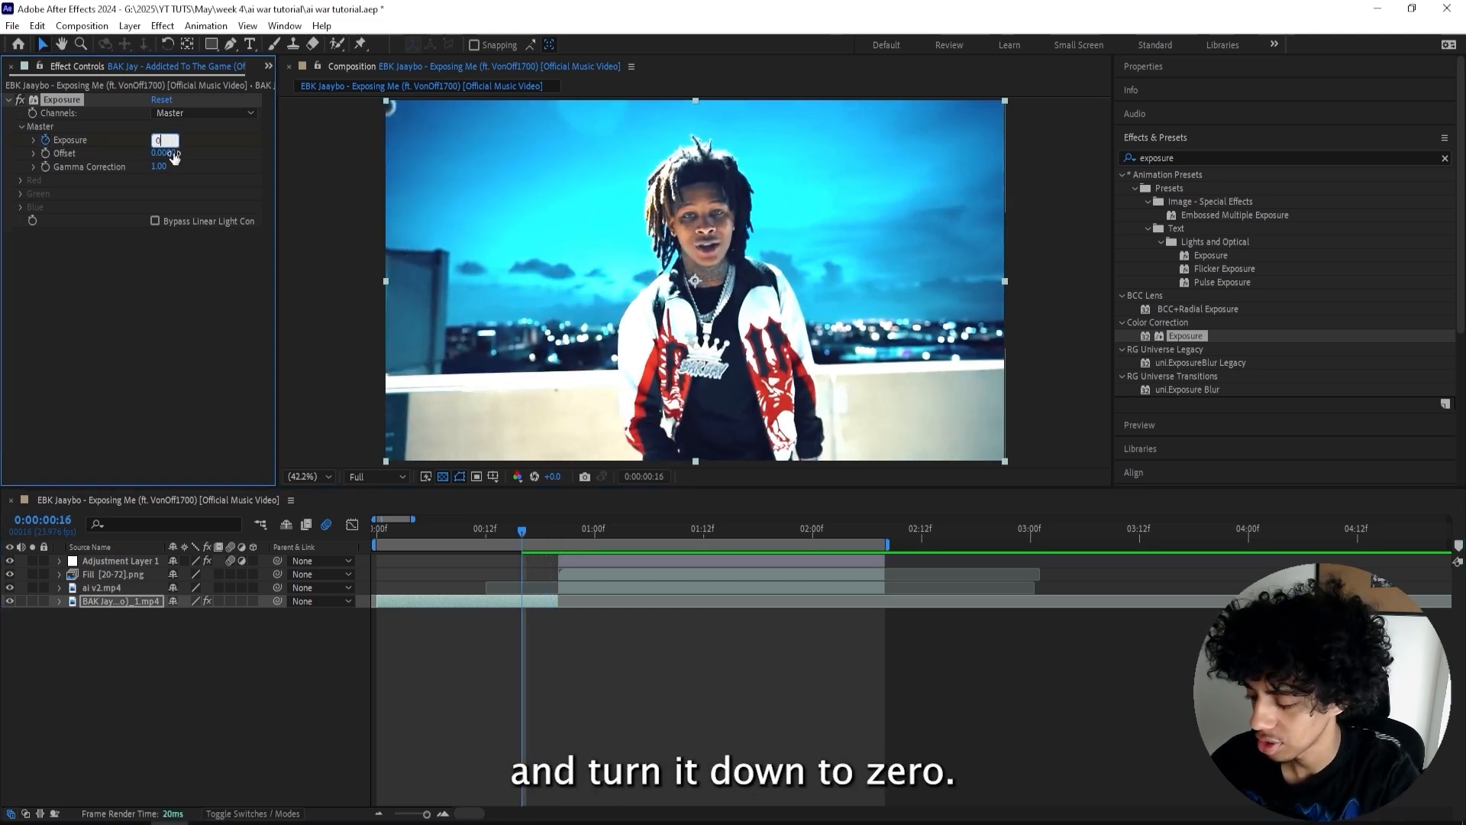
pyautogui.press('Return')
pyautogui.press('u')
pyautogui.moveTo(527, 535); pyautogui.dragTo(308, 548)
pyautogui.press('space')
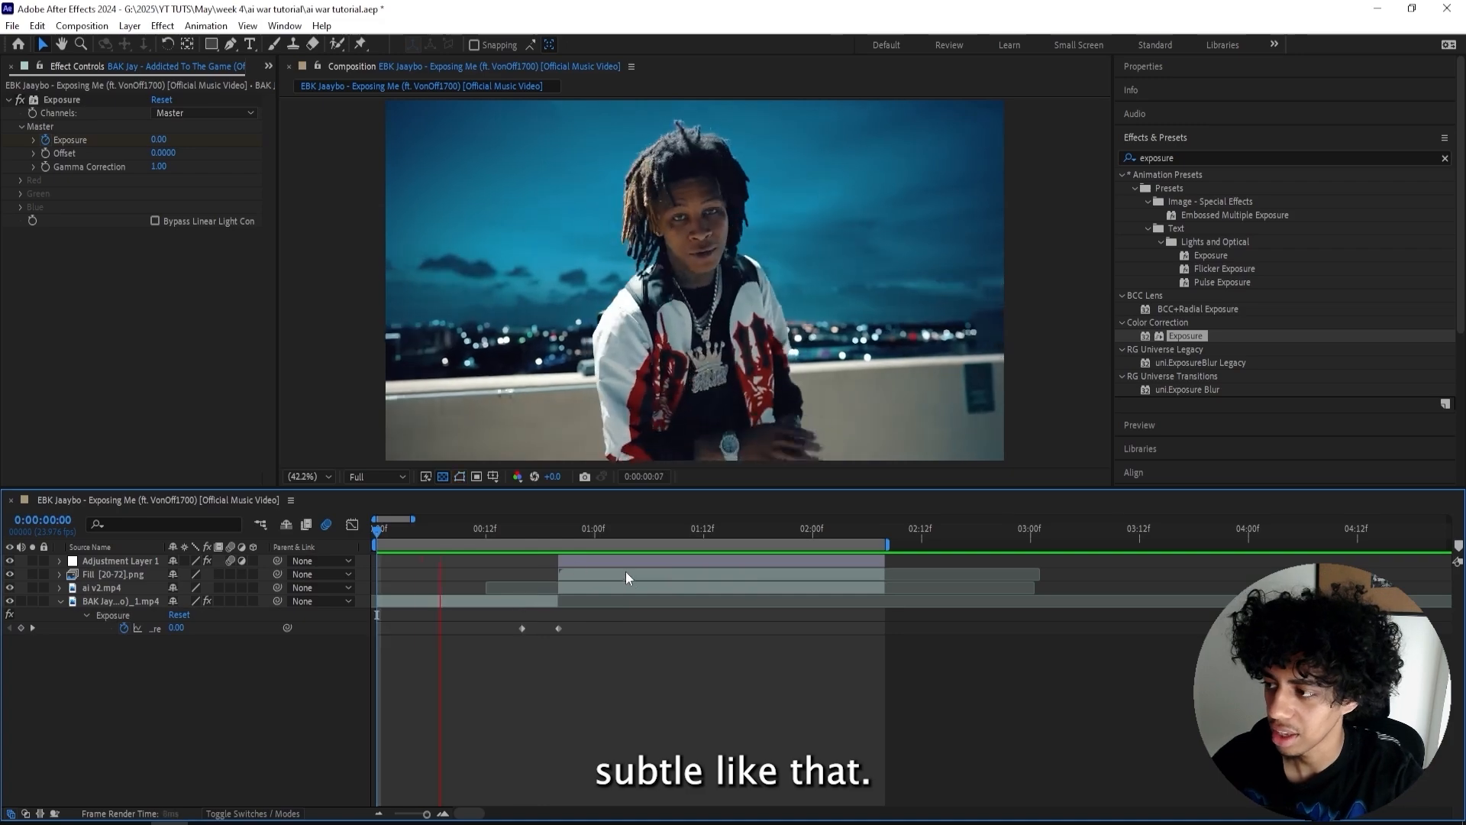